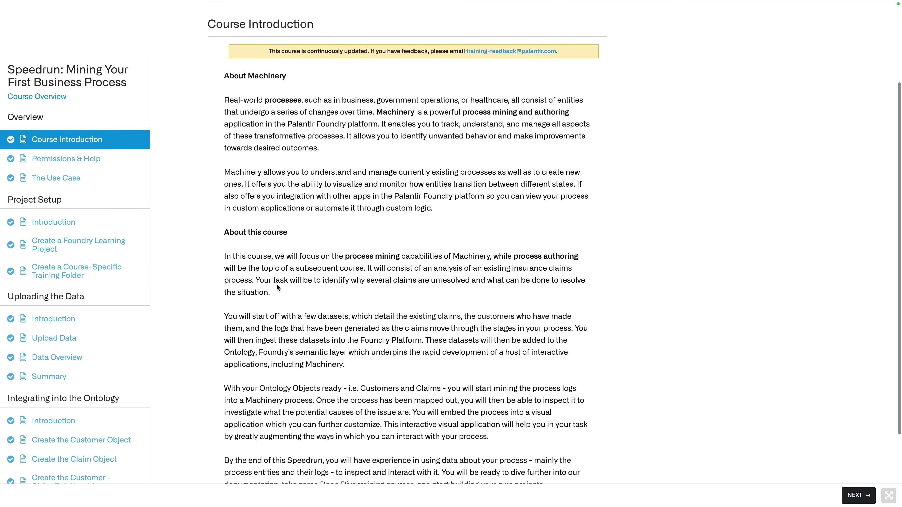
- Read the course's Overview lessons: Course Introduction, Permissions & Help, and The Use Case
{"action": "scroll", "coordinate": [276, 283], "scroll_direction": "up", "scroll_amount": 6}
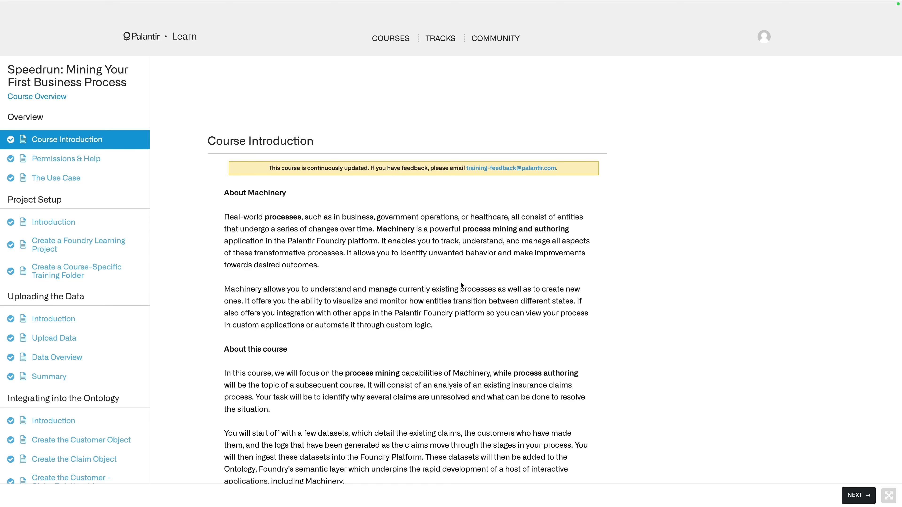
{"action": "scroll", "coordinate": [461, 281], "scroll_direction": "down", "scroll_amount": 4}
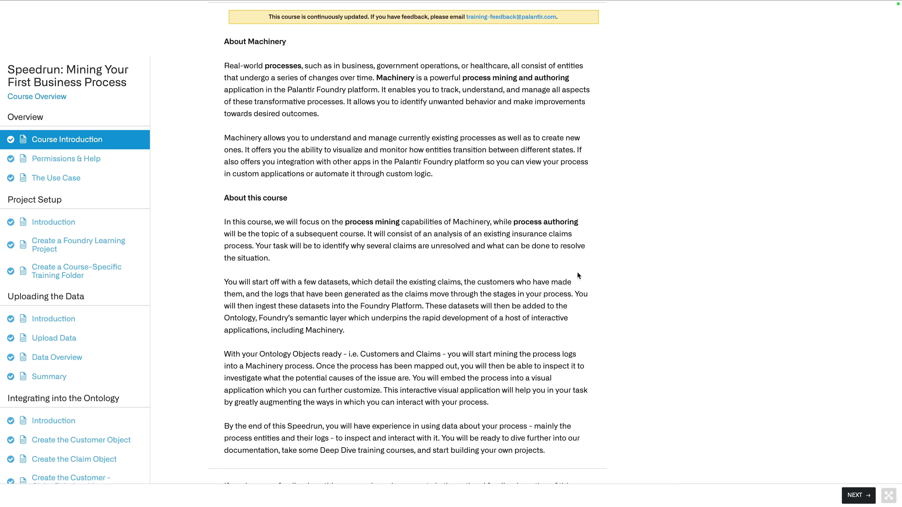
{"action": "scroll", "coordinate": [574, 271], "scroll_direction": "down", "scroll_amount": 3}
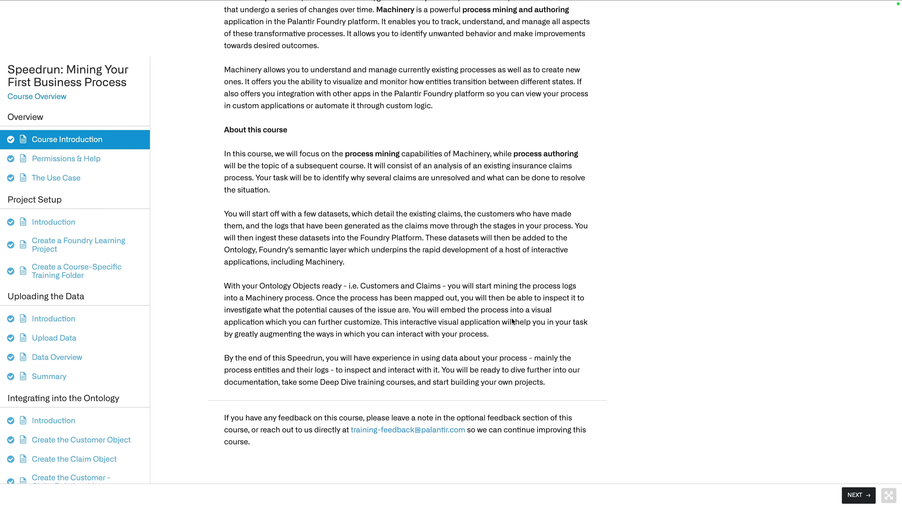
{"action": "left_click", "coordinate": [46, 159]}
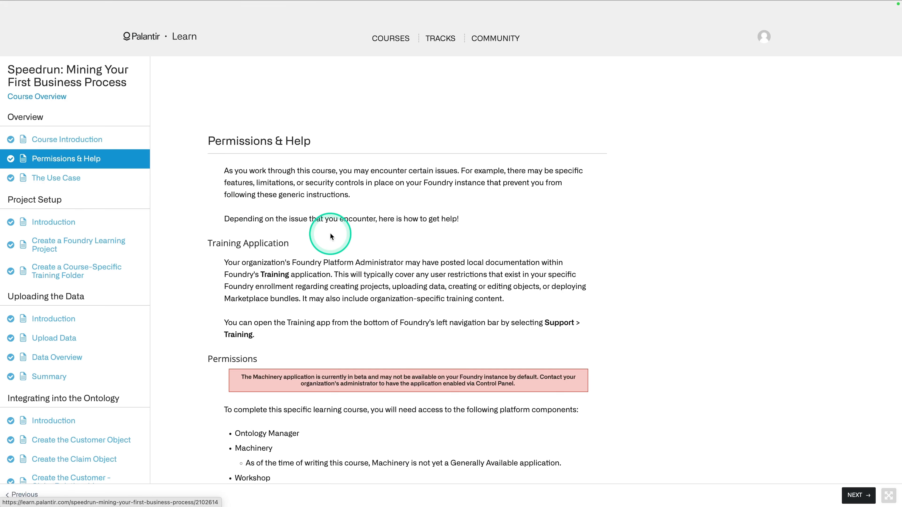
{"action": "scroll", "coordinate": [329, 237], "scroll_direction": "down", "scroll_amount": 8}
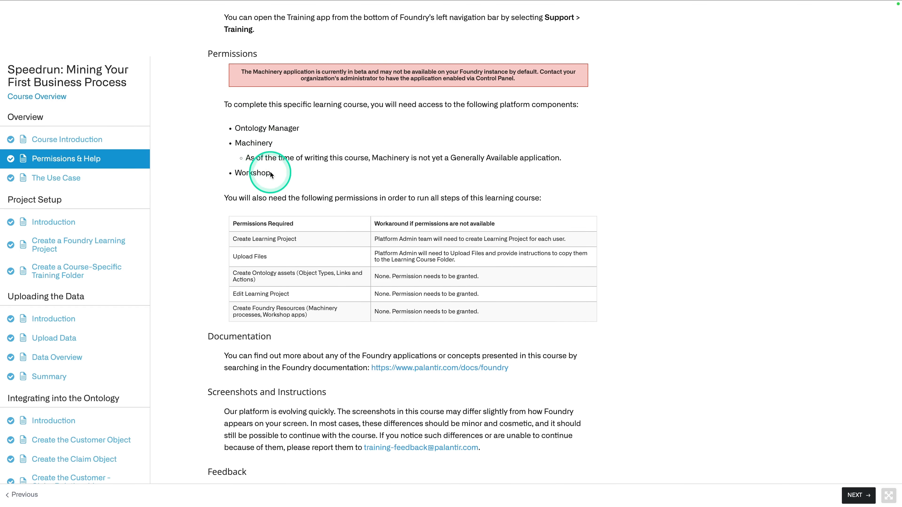
{"action": "scroll", "coordinate": [272, 191], "scroll_direction": "down", "scroll_amount": 3}
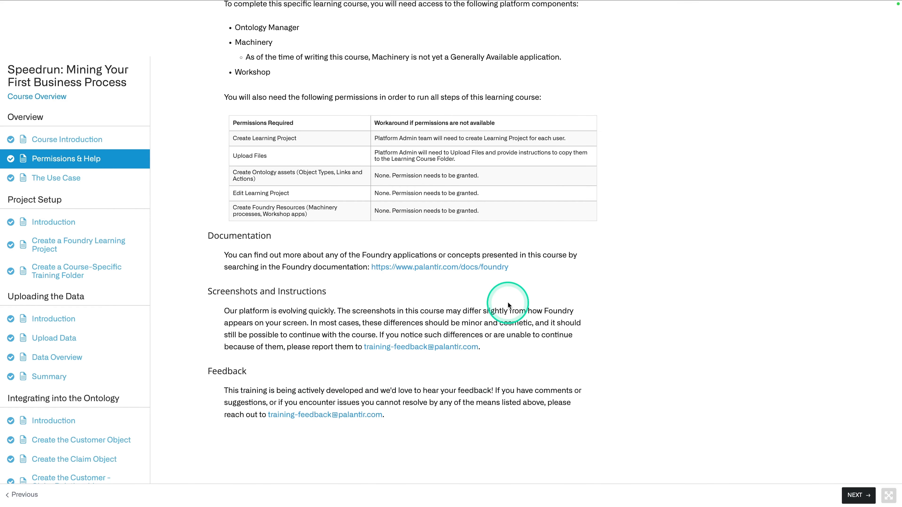
{"action": "left_click", "coordinate": [70, 180]}
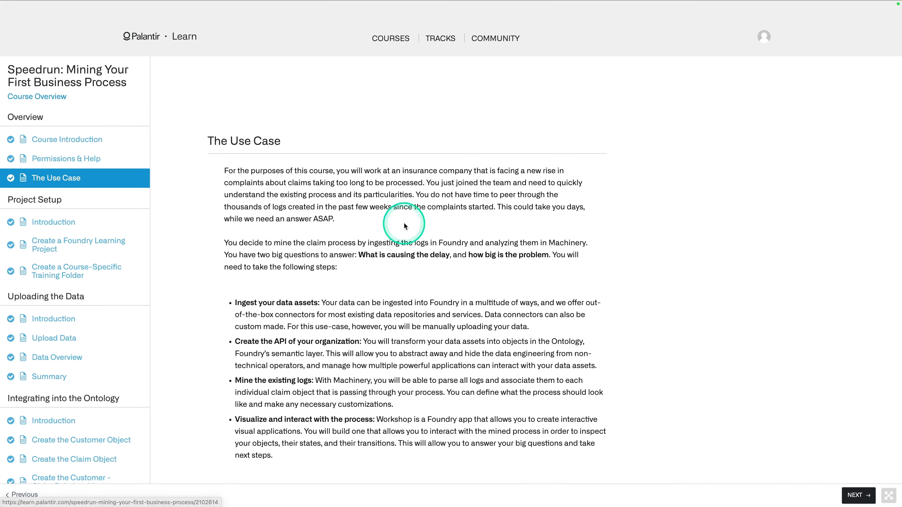
{"action": "scroll", "coordinate": [483, 235], "scroll_direction": "down", "scroll_amount": 1}
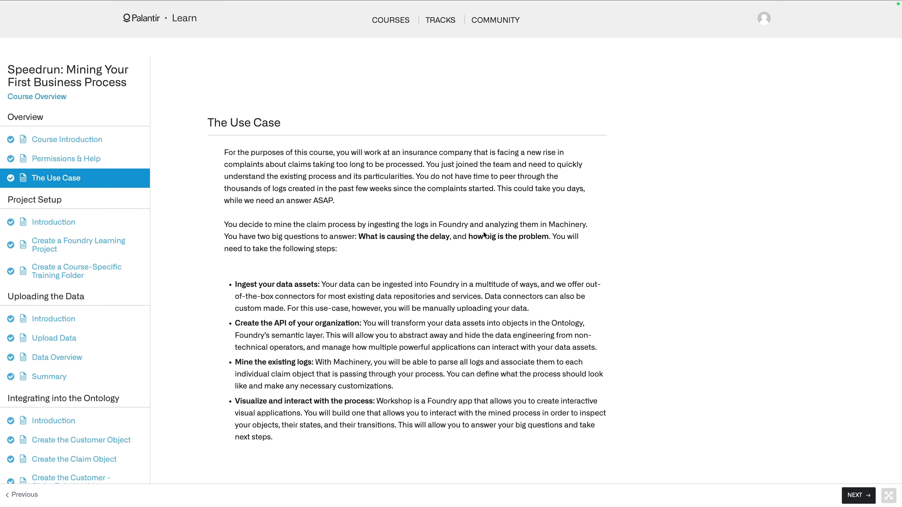
{"action": "left_click", "coordinate": [483, 234]}
{"action": "scroll", "coordinate": [483, 234], "scroll_direction": "down", "scroll_amount": 1}
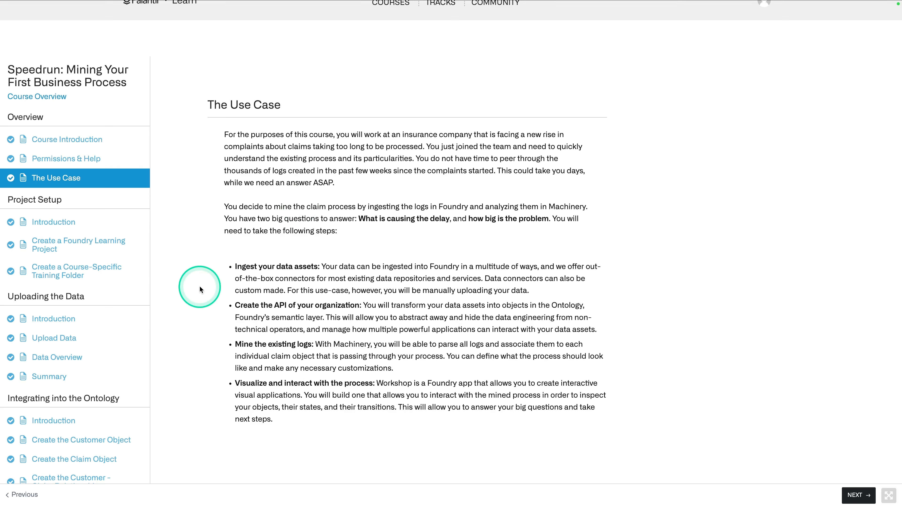
- Review the Project Setup lessons on creating a Foundry learning project and a course-specific training folder
{"action": "left_click", "coordinate": [80, 224]}
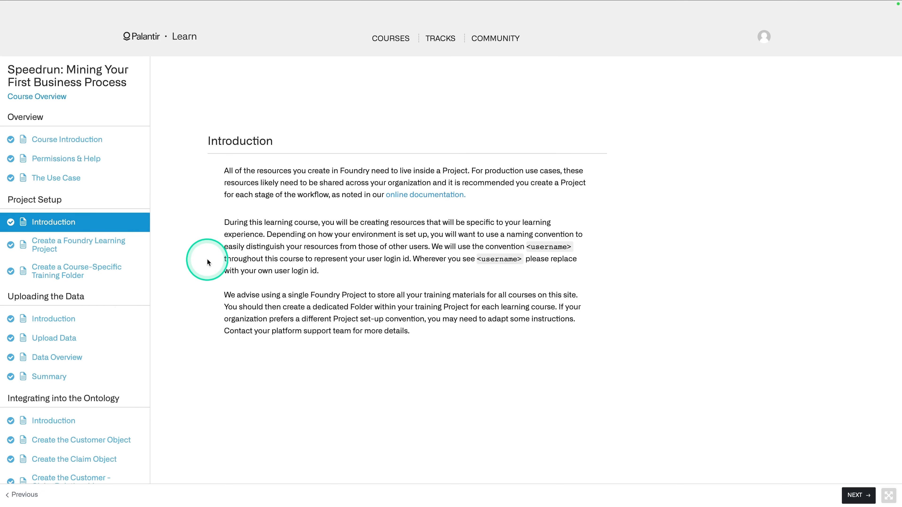
{"action": "left_click", "coordinate": [91, 249]}
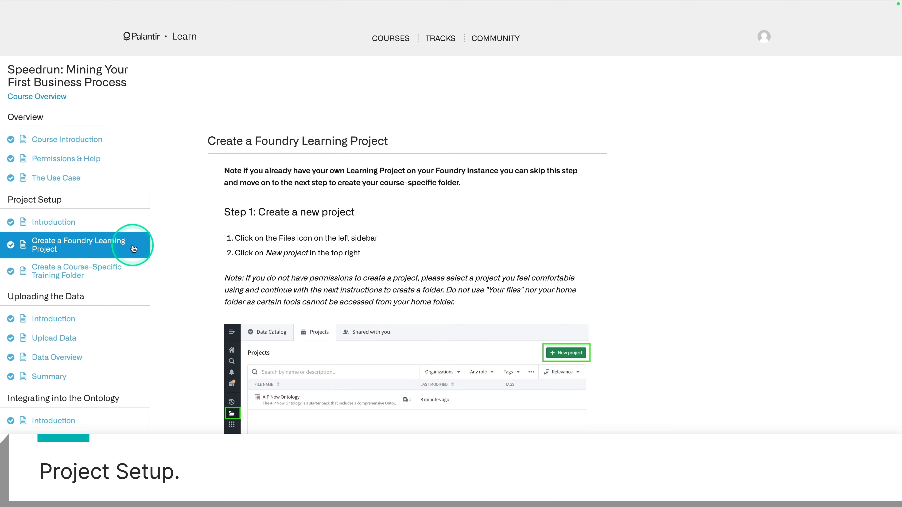
{"action": "scroll", "coordinate": [456, 300], "scroll_direction": "down", "scroll_amount": 6}
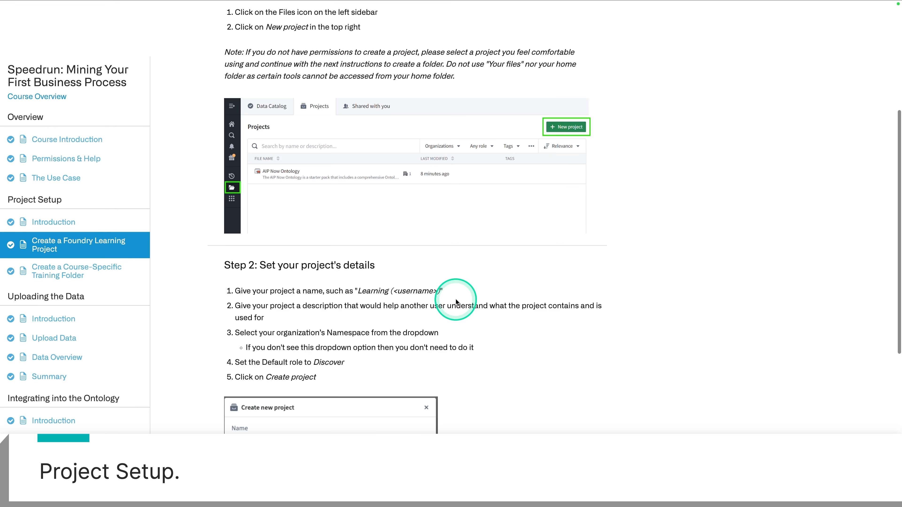
{"action": "scroll", "coordinate": [456, 302], "scroll_direction": "down", "scroll_amount": 1}
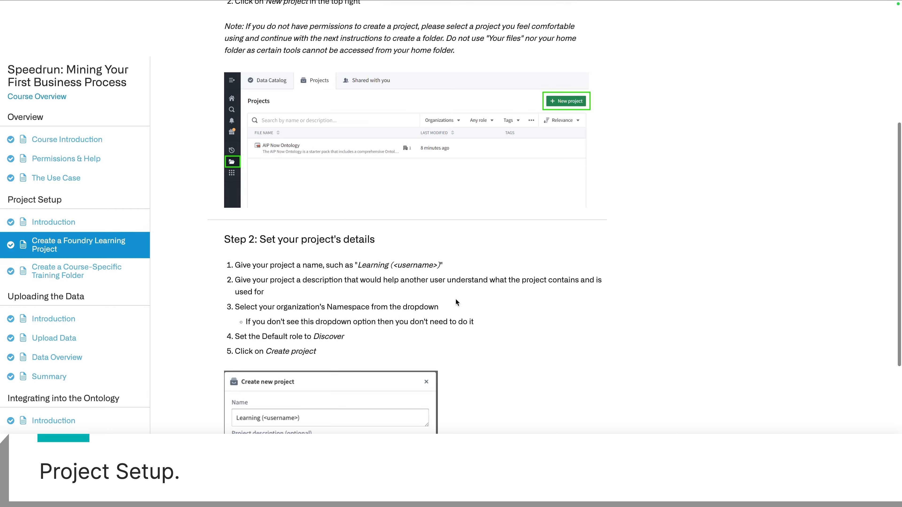
{"action": "left_click", "coordinate": [74, 271]}
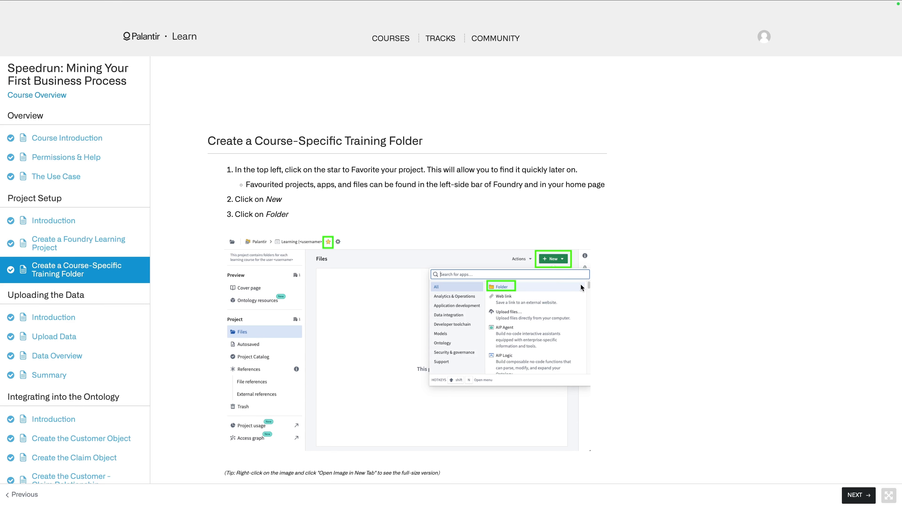
- Switch to Foundry and open the existing Palantir Learning Project from the list of projects
{"action": "left_click", "coordinate": [43, 24]}
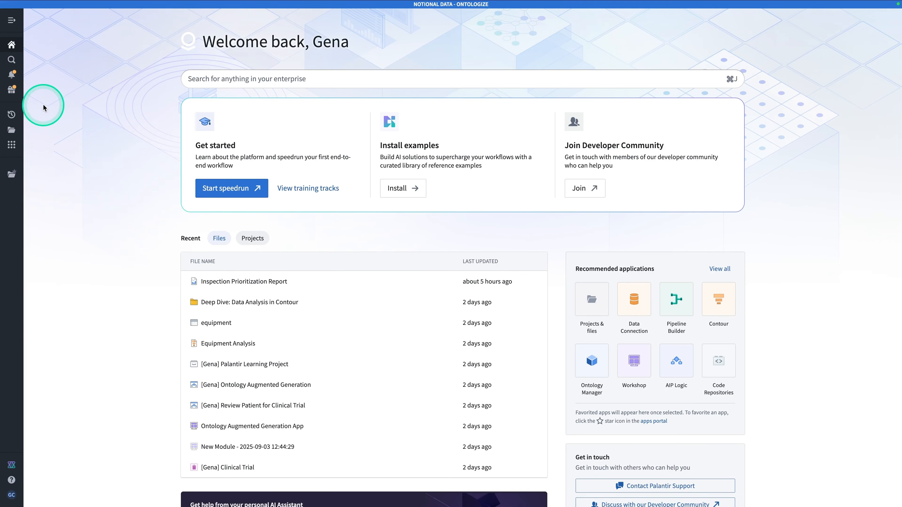
{"action": "left_click", "coordinate": [16, 134]}
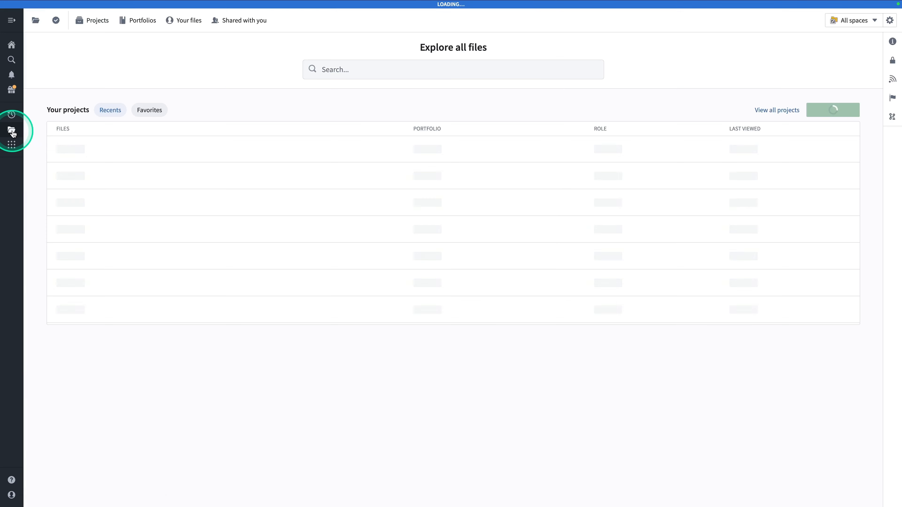
{"action": "left_click", "coordinate": [849, 107]}
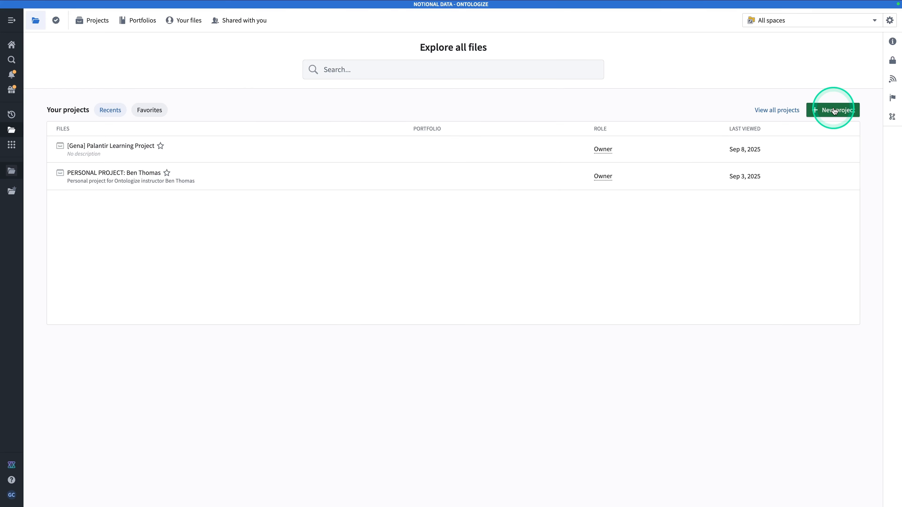
{"action": "left_click", "coordinate": [95, 25]}
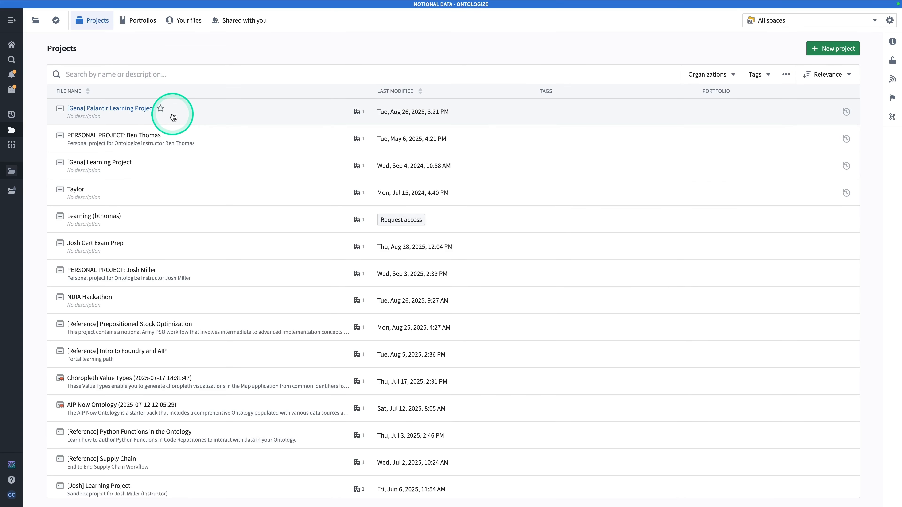
{"action": "left_click", "coordinate": [146, 110]}
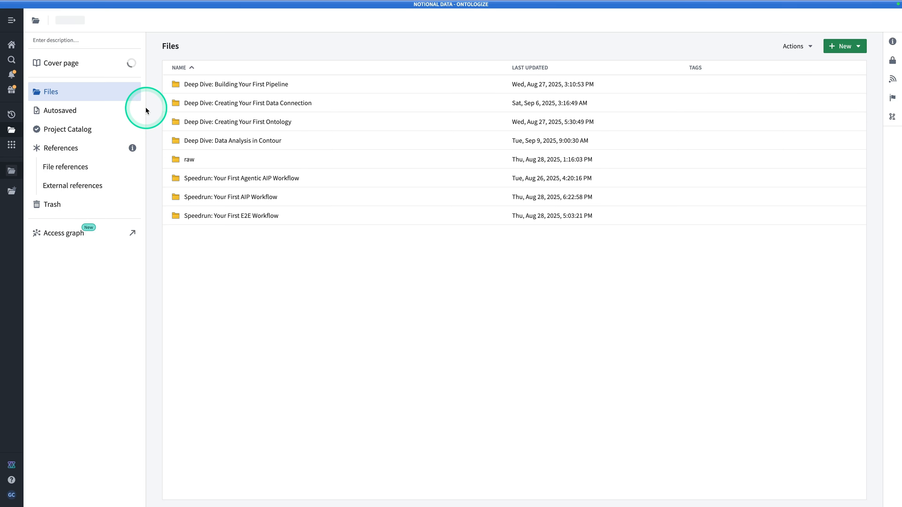
- Create a folder named "Speedrun: Mining Your First Business Process" in the learning project and open it
{"action": "left_click", "coordinate": [838, 47]}
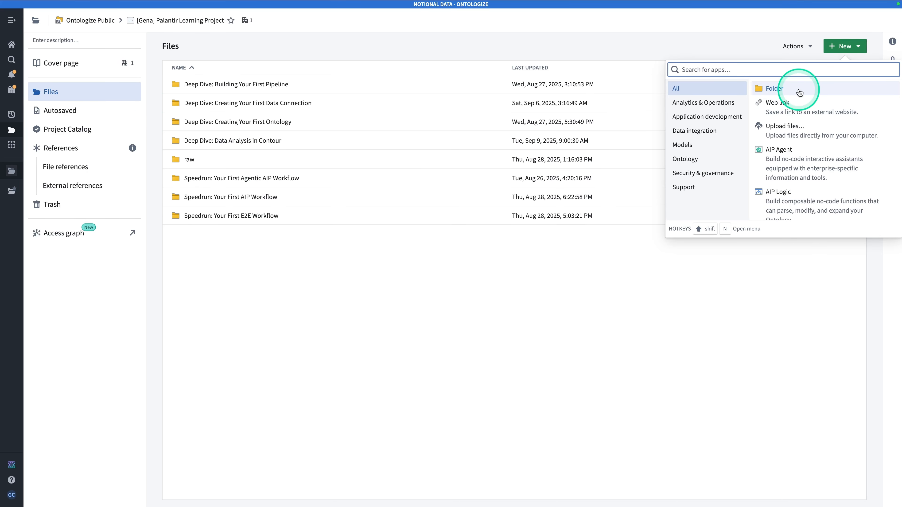
{"action": "left_click", "coordinate": [800, 91]}
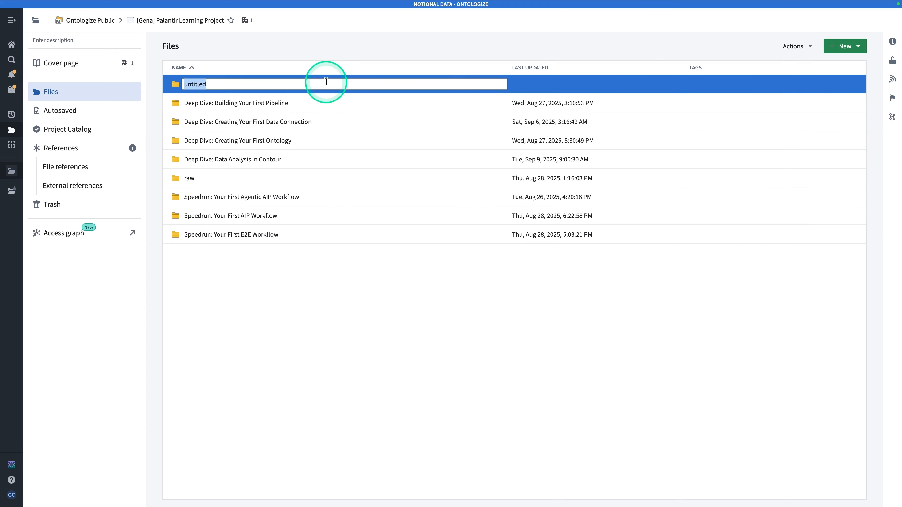
{"action": "type", "text": "Speedrun: "}
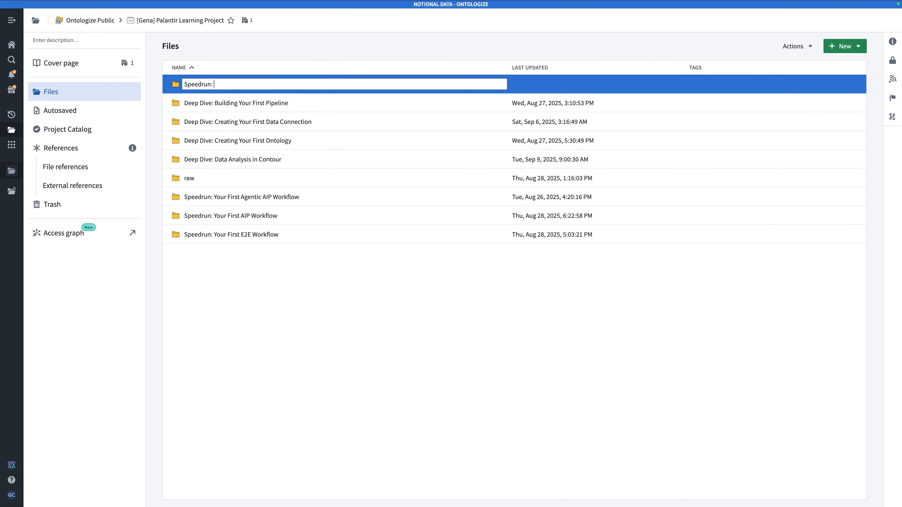
{"action": "type", "text": "Mining Your First Business Process"}
{"action": "key", "text": "Return"}
{"action": "left_click", "coordinate": [327, 82]}
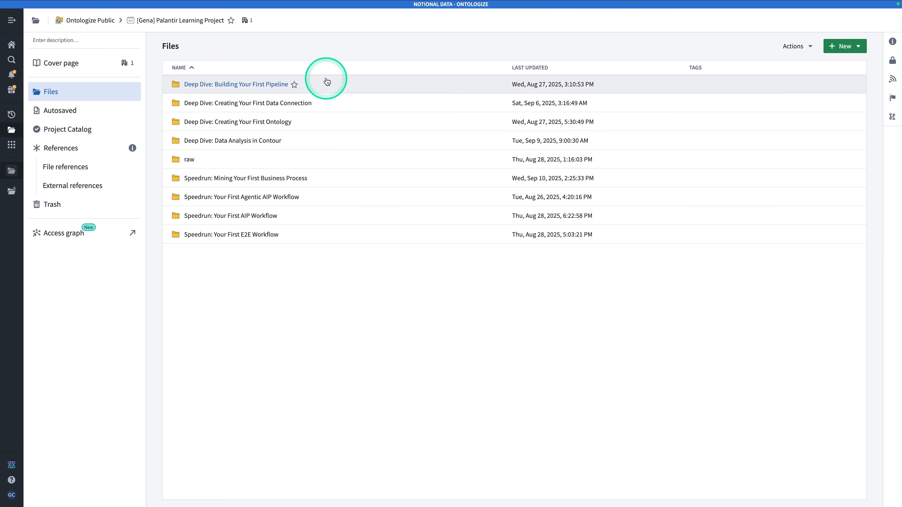
{"action": "left_click", "coordinate": [266, 179]}
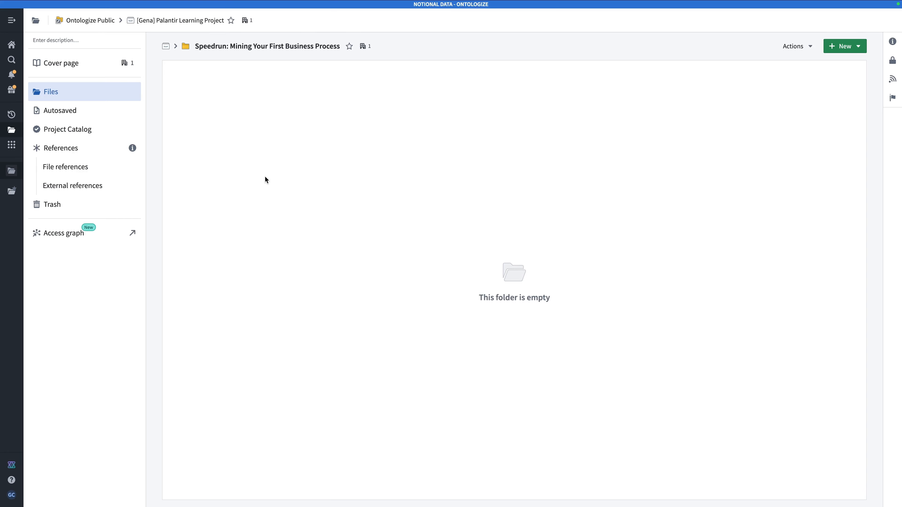
- Return to the course and read the Uploading the Data introduction, from the dataset descriptions through to the Downloads section
{"action": "left_click", "coordinate": [156, 18]}
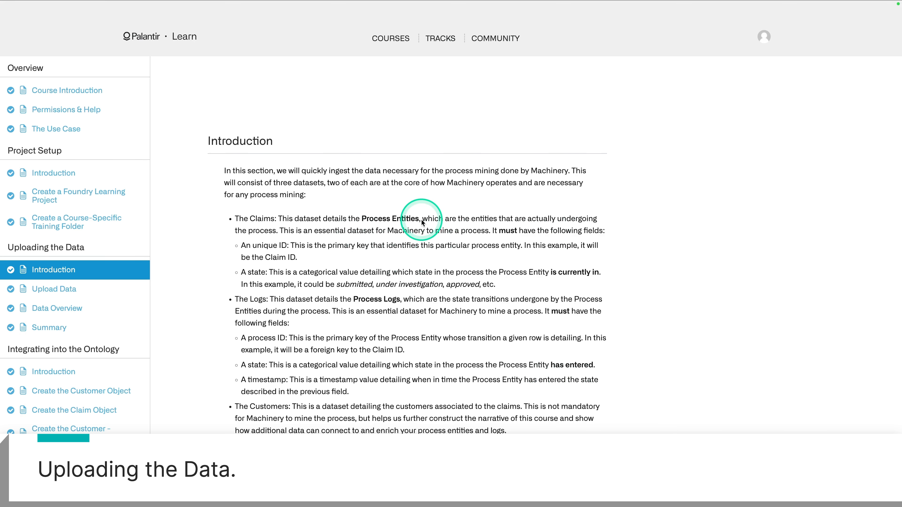
{"action": "scroll", "coordinate": [433, 225], "scroll_direction": "down", "scroll_amount": 2}
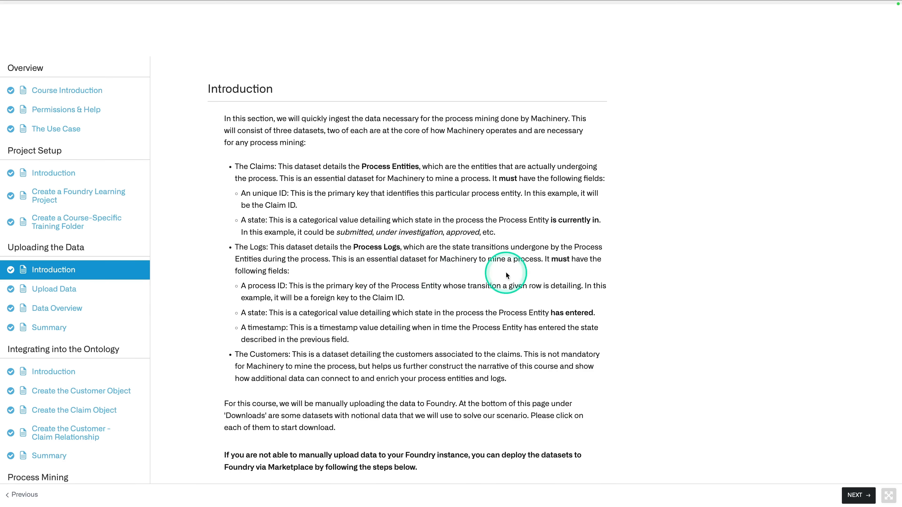
{"action": "scroll", "coordinate": [326, 275], "scroll_direction": "down", "scroll_amount": 2}
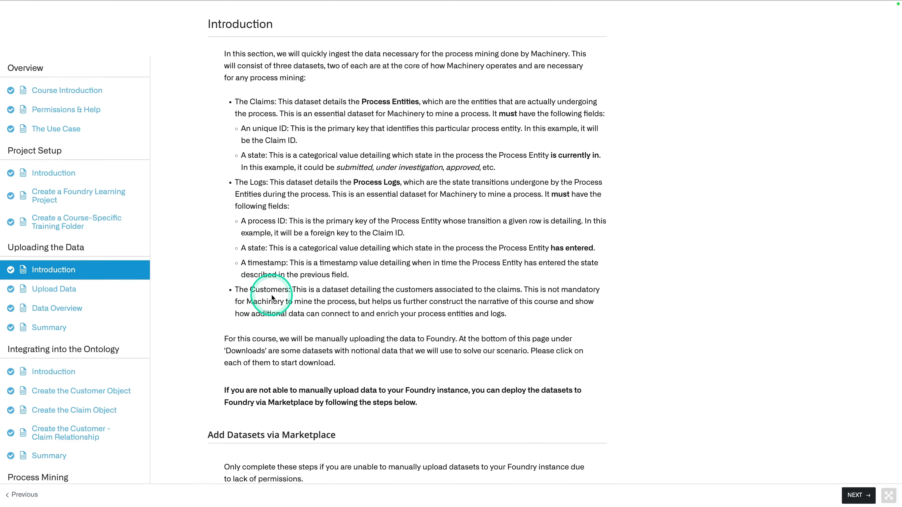
{"action": "scroll", "coordinate": [272, 298], "scroll_direction": "down", "scroll_amount": 5}
{"action": "scroll", "coordinate": [272, 298], "scroll_direction": "up", "scroll_amount": 5}
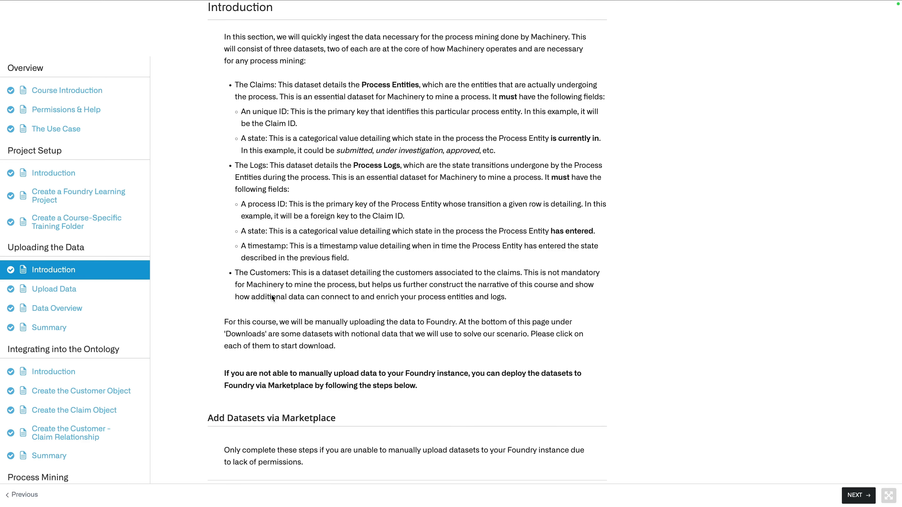
{"action": "scroll", "coordinate": [272, 297], "scroll_direction": "down", "scroll_amount": 5}
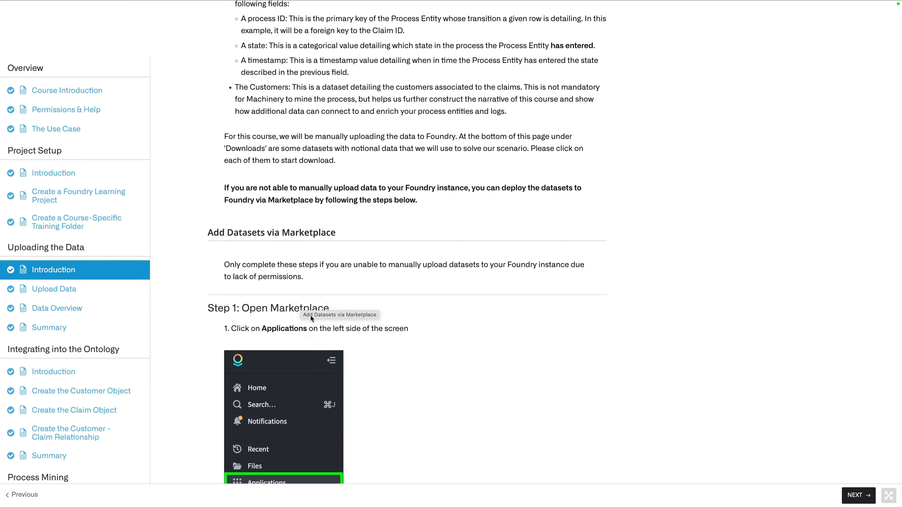
{"action": "scroll", "coordinate": [332, 334], "scroll_direction": "down", "scroll_amount": 12}
{"action": "scroll", "coordinate": [332, 335], "scroll_direction": "down", "scroll_amount": 4}
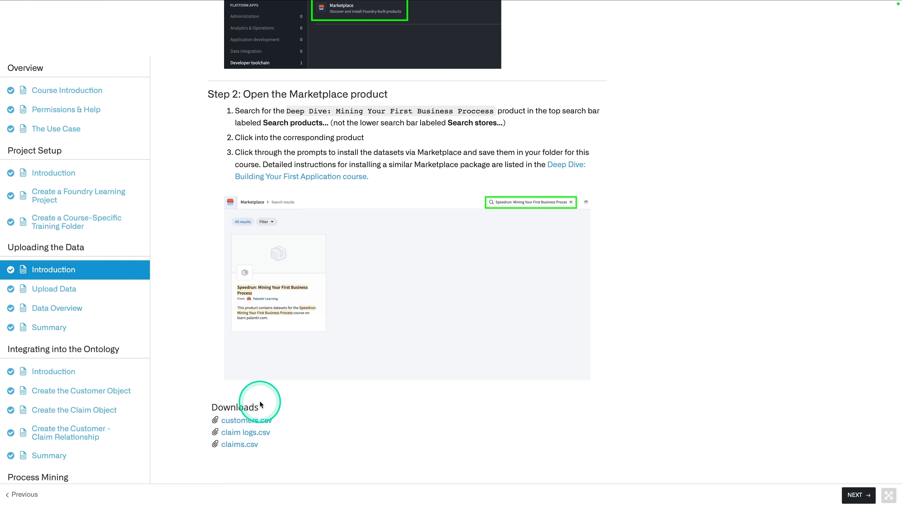
- Download the customers, claim logs and claims CSV files from the lesson, then switch back to the empty Foundry folder
{"action": "left_click", "coordinate": [264, 422]}
{"action": "left_click", "coordinate": [253, 434]}
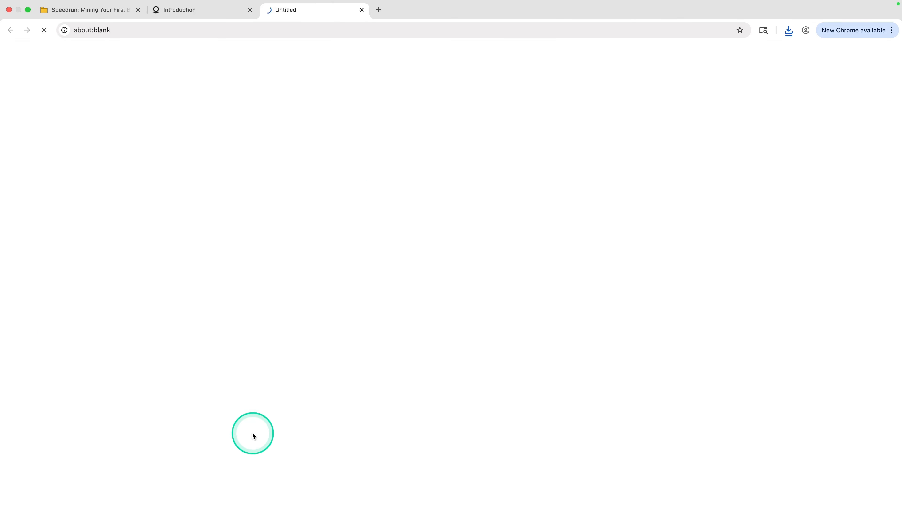
{"action": "left_click", "coordinate": [252, 450]}
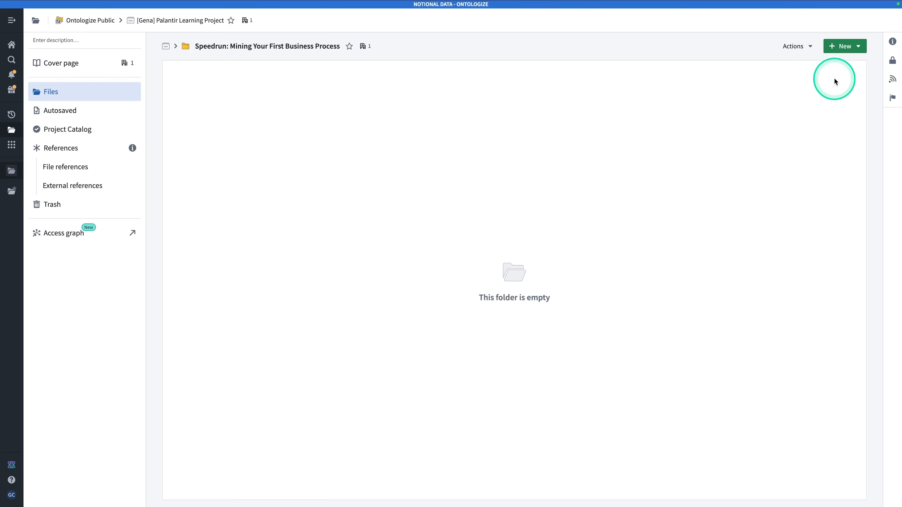
- Upload customers.csv, claim_logs.csv and claims.csv from Downloads into the folder as individual structured datasets
{"action": "left_click", "coordinate": [845, 46]}
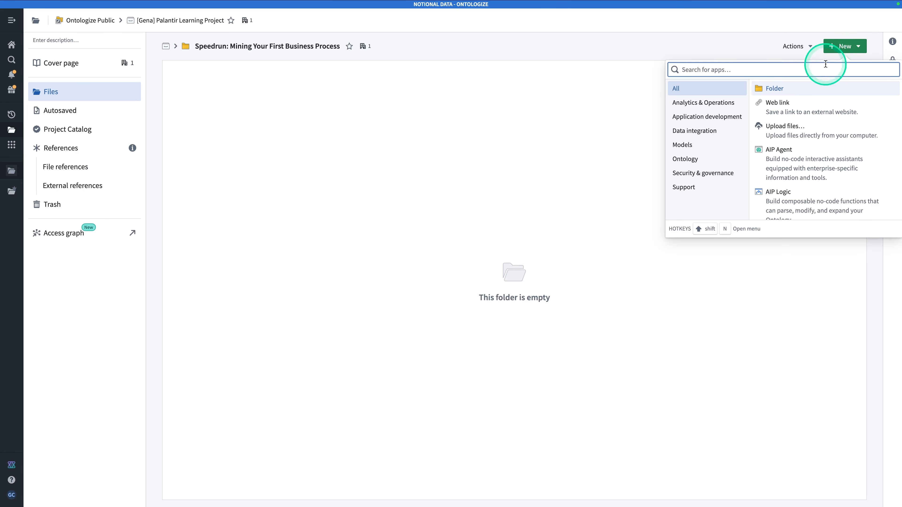
{"action": "left_click", "coordinate": [798, 138]}
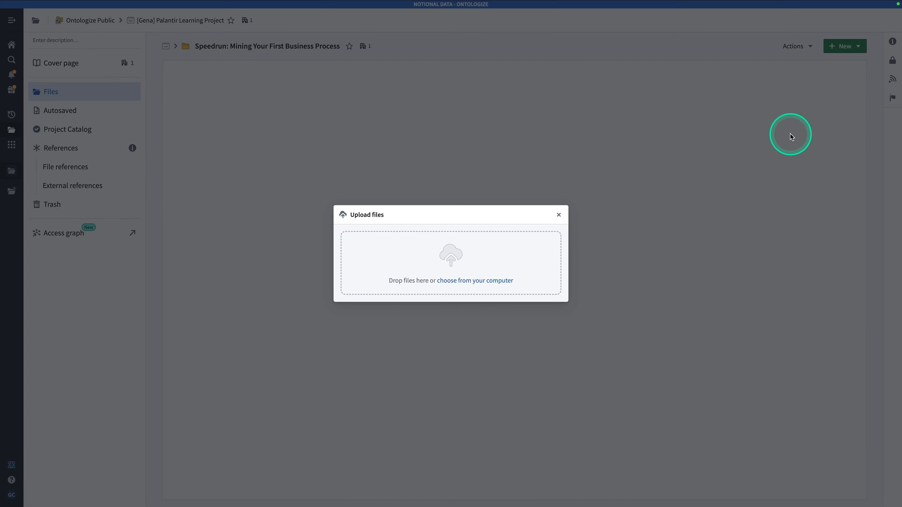
{"action": "left_click", "coordinate": [480, 281]}
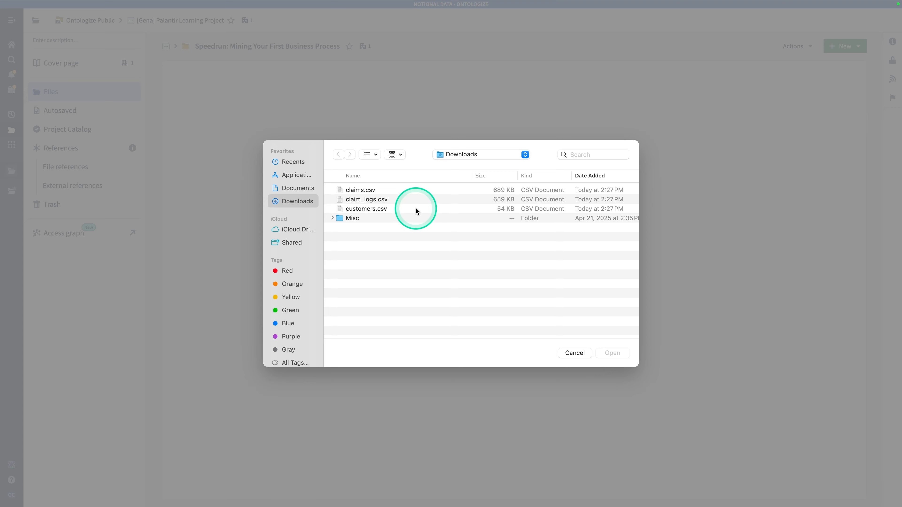
{"action": "left_click", "coordinate": [414, 208]}
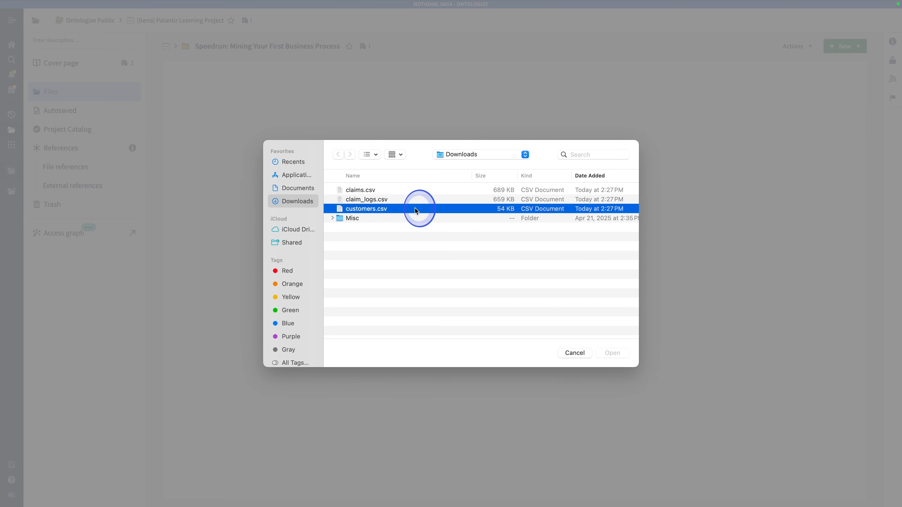
{"action": "left_click", "coordinate": [413, 198], "text": "shift"}
{"action": "left_click", "coordinate": [406, 190], "text": "shift"}
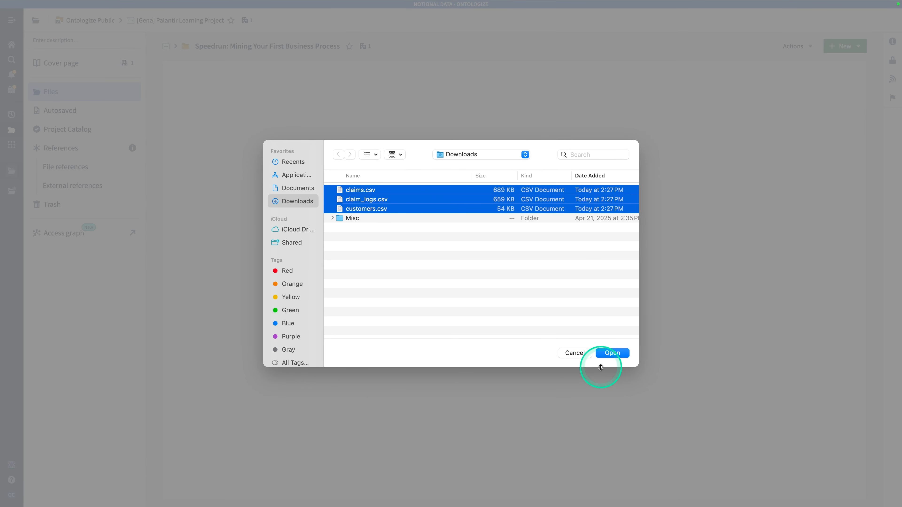
{"action": "left_click", "coordinate": [618, 353]}
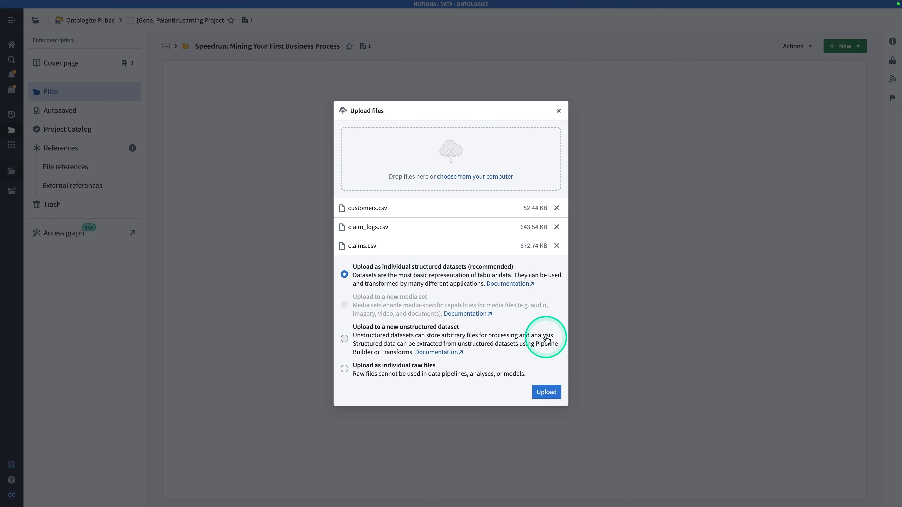
{"action": "left_click", "coordinate": [547, 392]}
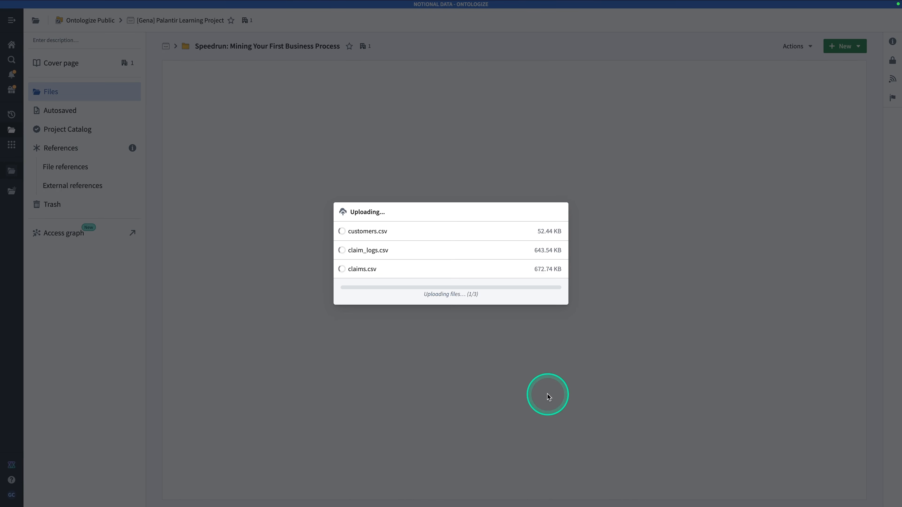
{"action": "left_click", "coordinate": [540, 308]}
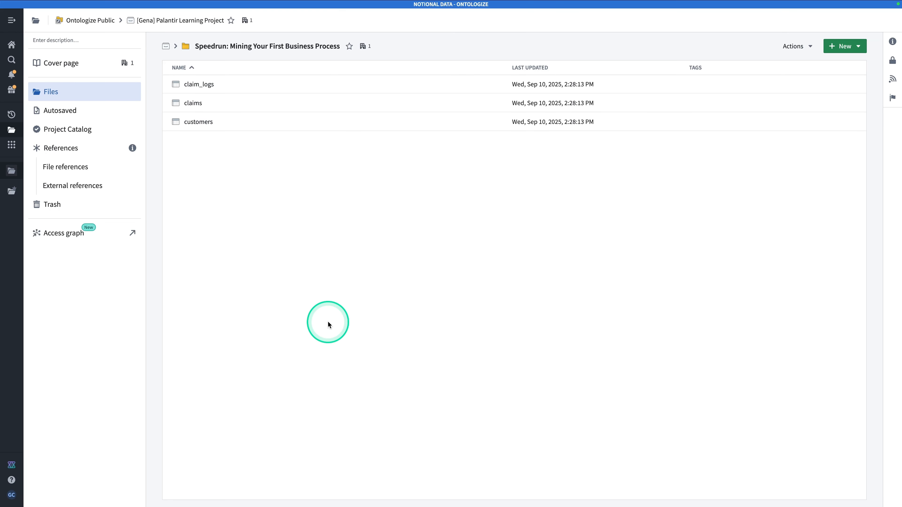
- Preview the claim_logs dataset and review the schema editing instructions in the course's Data Overview lesson
{"action": "left_click", "coordinate": [201, 85]}
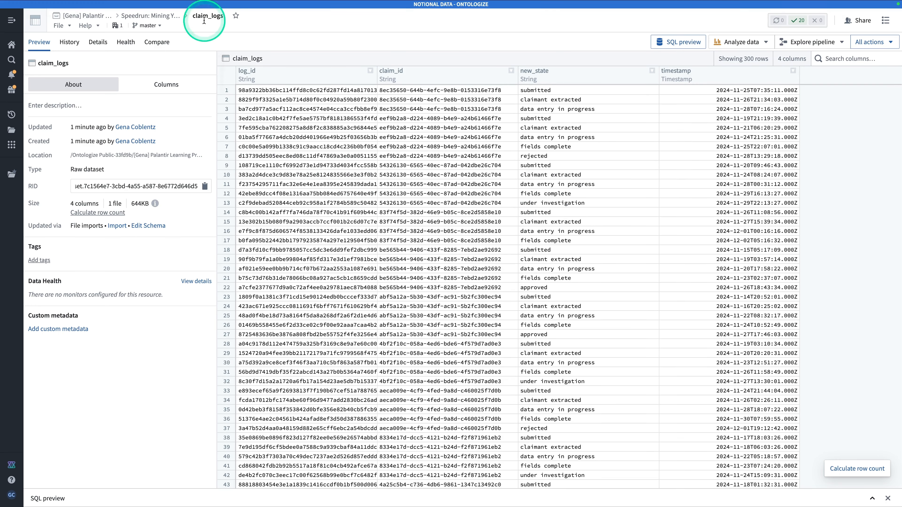
{"action": "mouse_move", "coordinate": [201, 7]}
{"action": "left_click", "coordinate": [171, 24]}
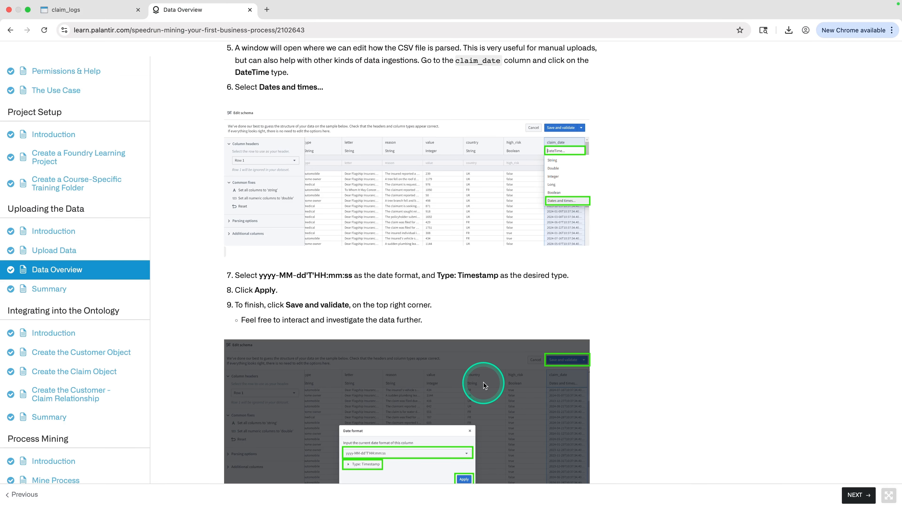
{"action": "scroll", "coordinate": [565, 344], "scroll_direction": "up", "scroll_amount": 3}
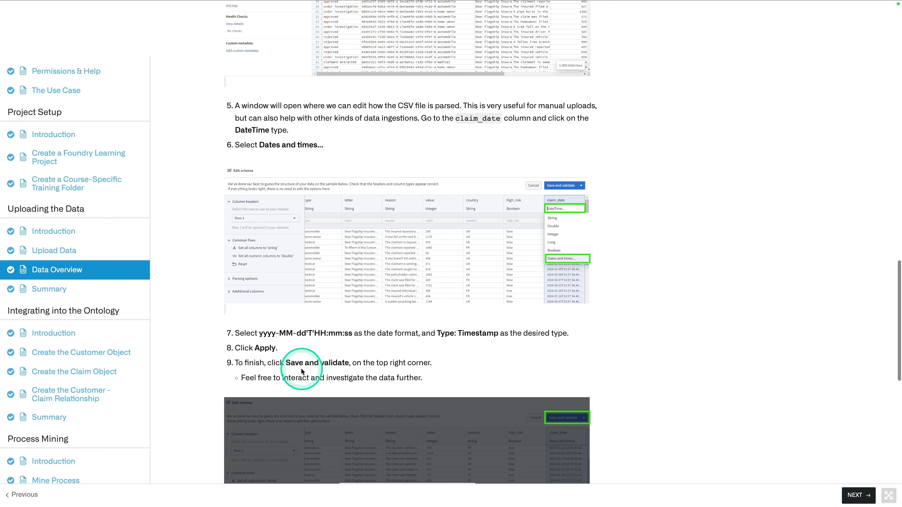
{"action": "scroll", "coordinate": [319, 359], "scroll_direction": "up", "scroll_amount": 10}
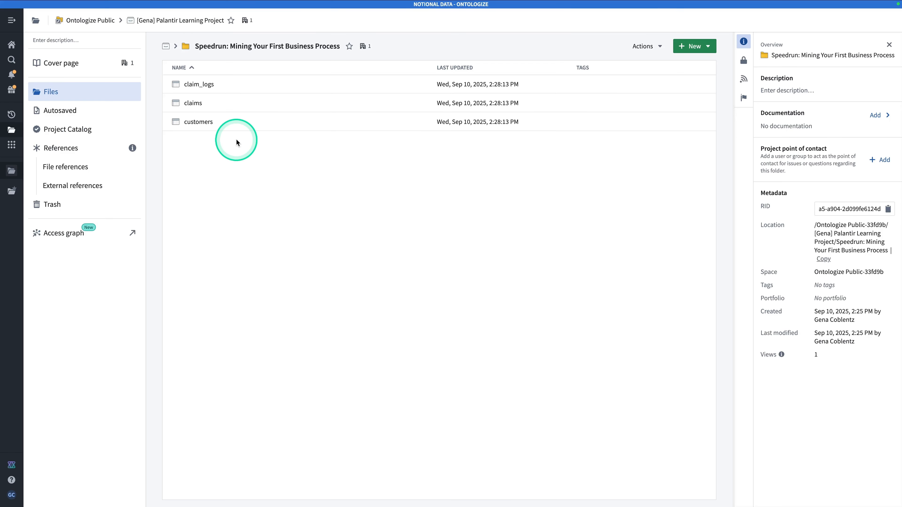
- Open the customers dataset from the training folder, then the claims dataset, and examine their columns through to claim_date
{"action": "left_click", "coordinate": [198, 123]}
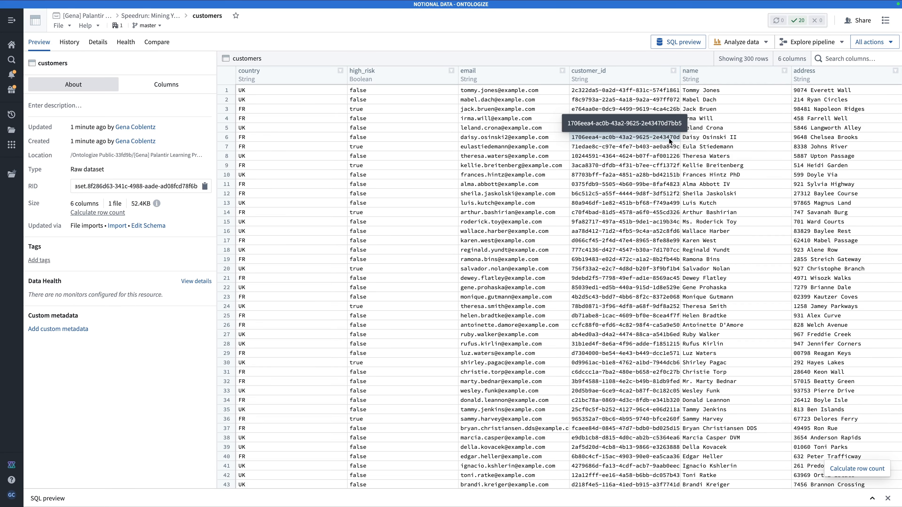
{"action": "left_click", "coordinate": [163, 20]}
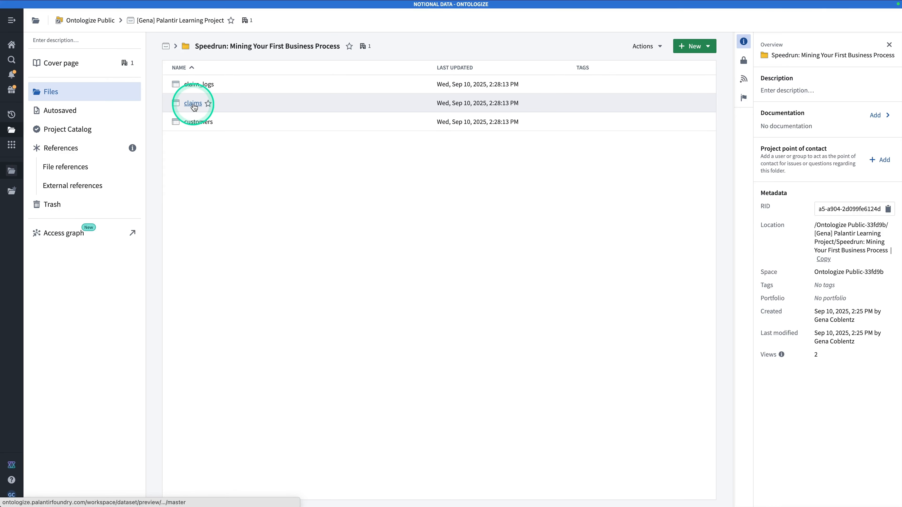
{"action": "left_click", "coordinate": [193, 104]}
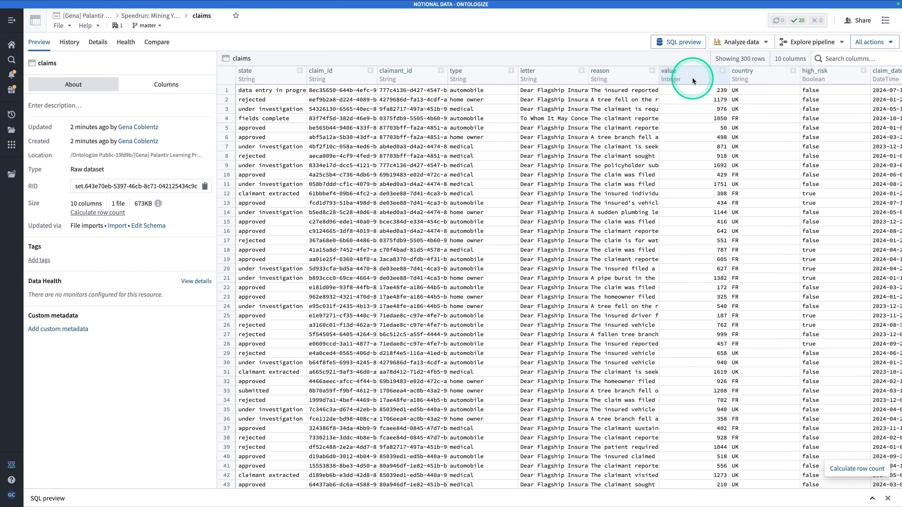
{"action": "scroll", "coordinate": [796, 85], "scroll_direction": "right", "scroll_amount": 2}
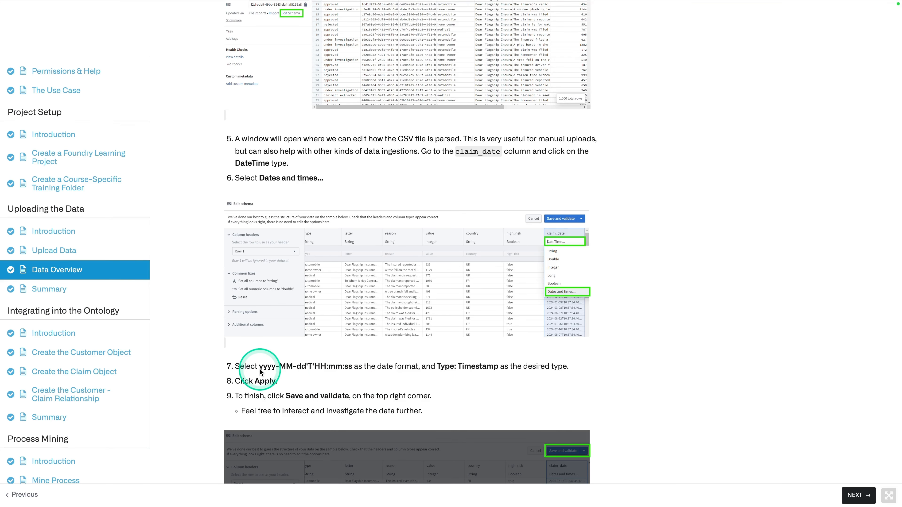
- Copy the date format yyyy-MM-dd'T'HH:mm:ss from the Data Overview lesson and return to the claims dataset
{"action": "left_click_drag", "start_coordinate": [260, 368], "coordinate": [353, 369]}
{"action": "key", "text": "ctrl+c"}
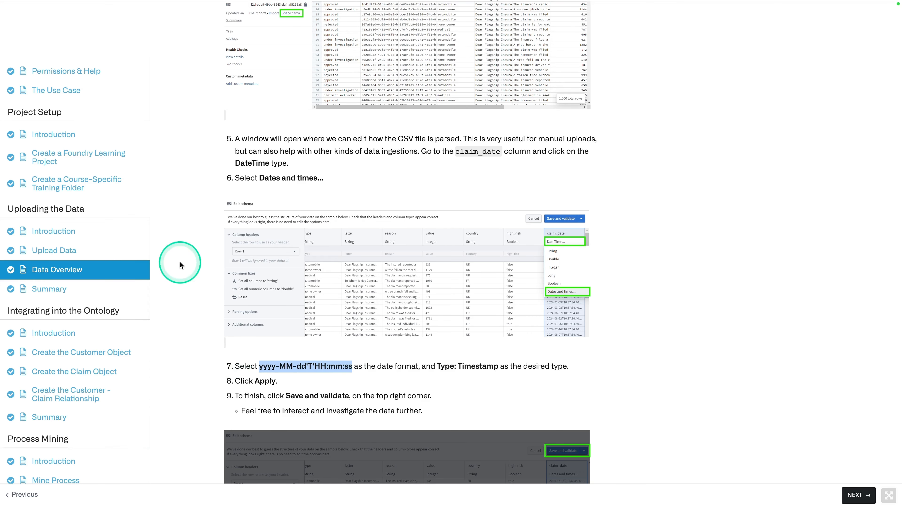
{"action": "key", "text": "ctrl+Tab"}
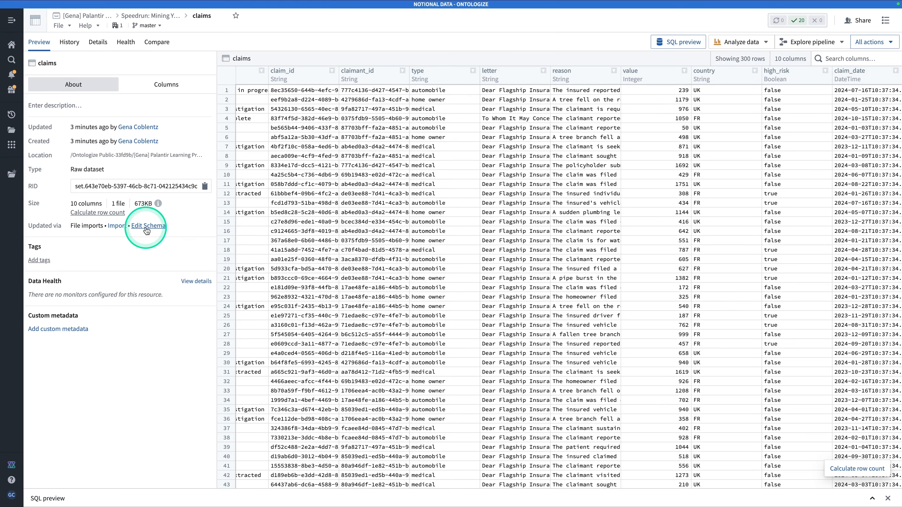
- Edit the claims schema to parse claim_date as Dates and times with the custom format yyyy-MM-dd'T'HH:mm:ss, type Timestamp
{"action": "left_click", "coordinate": [146, 226]}
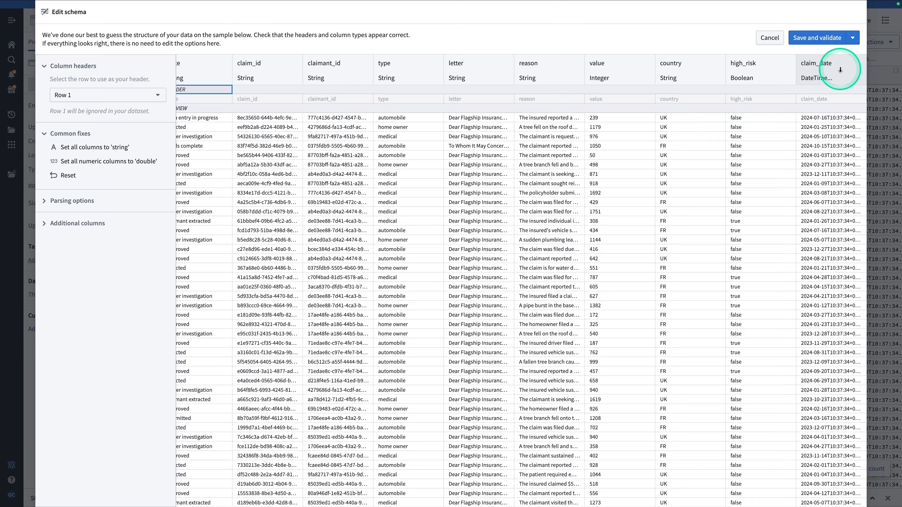
{"action": "left_click", "coordinate": [831, 77]}
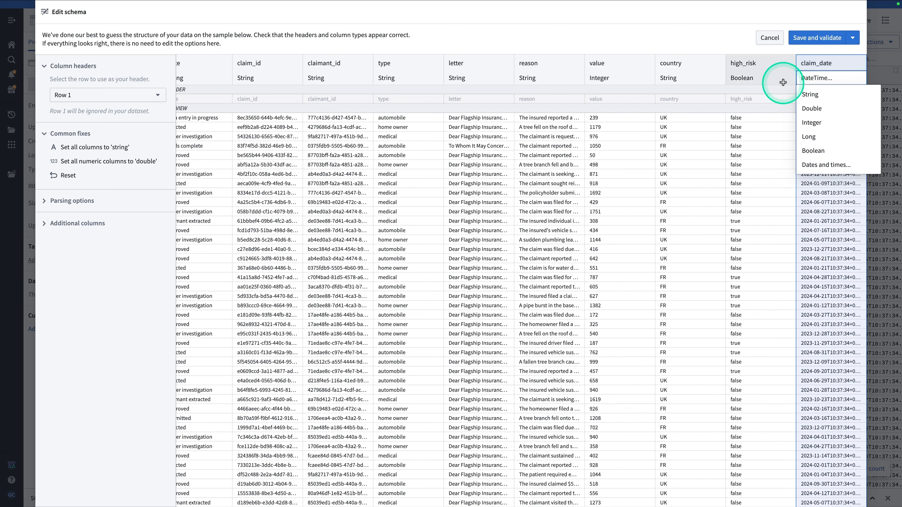
{"action": "scroll", "coordinate": [832, 160], "scroll_direction": "down", "scroll_amount": 1}
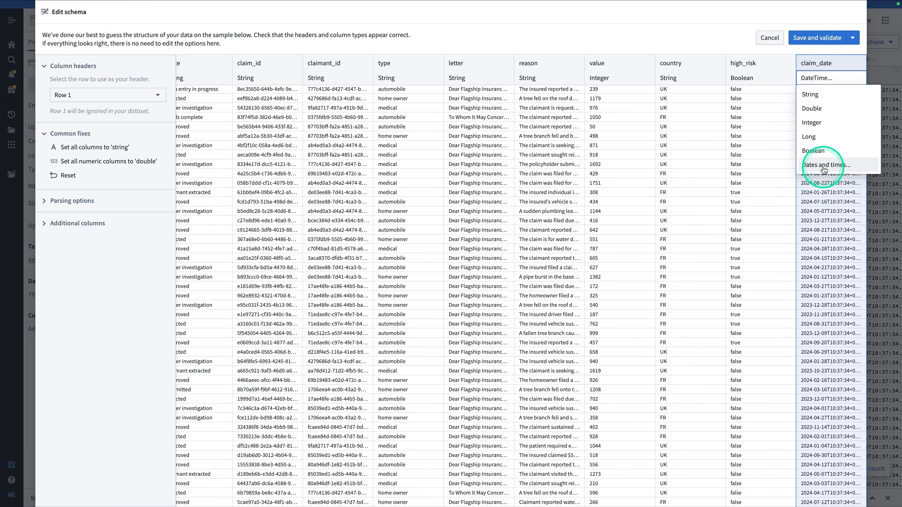
{"action": "left_click", "coordinate": [824, 169]}
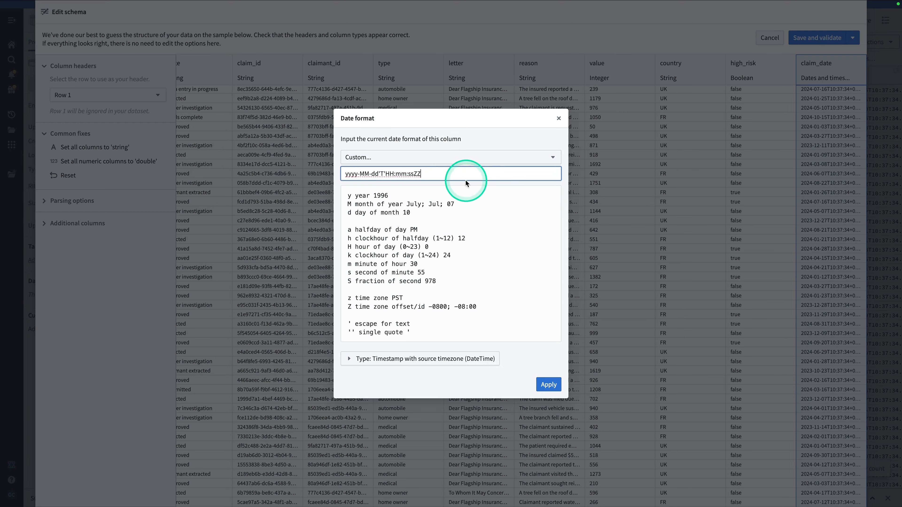
{"action": "left_click_drag", "start_coordinate": [446, 167], "coordinate": [305, 172]}
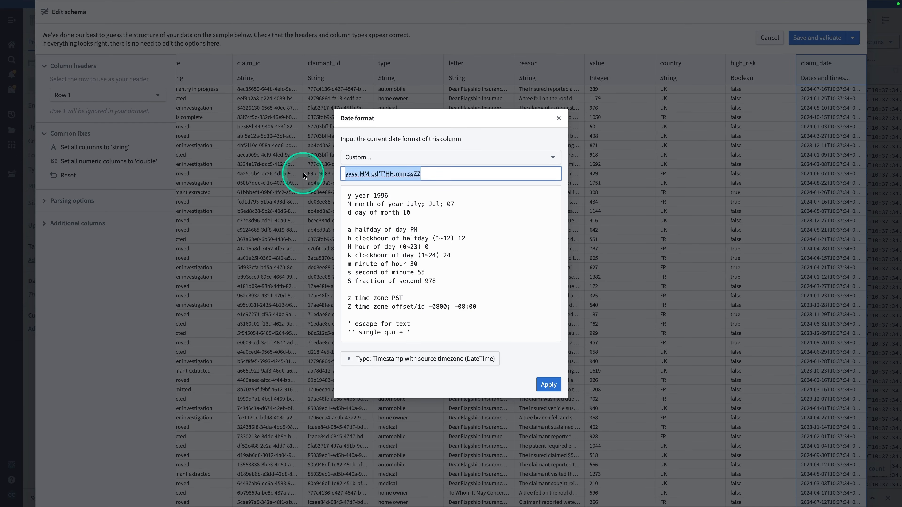
{"action": "key", "text": "ctrl+v"}
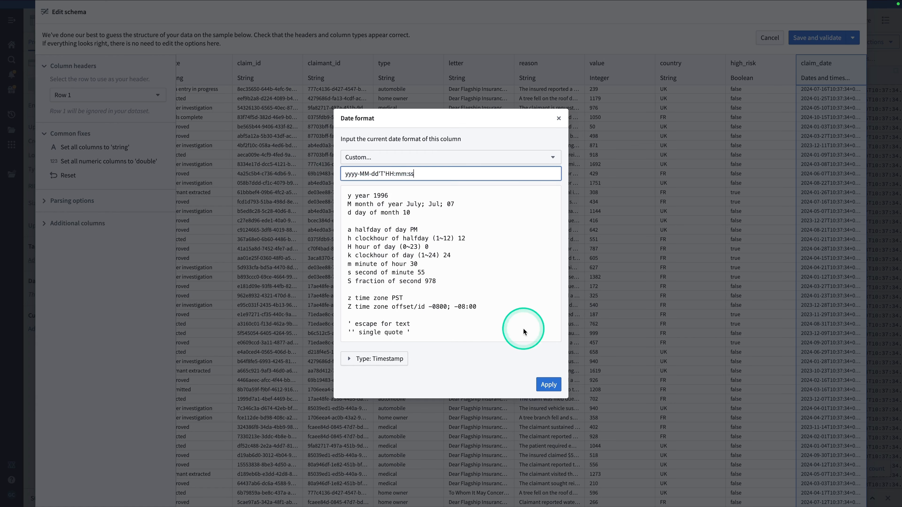
{"action": "left_click", "coordinate": [451, 355]}
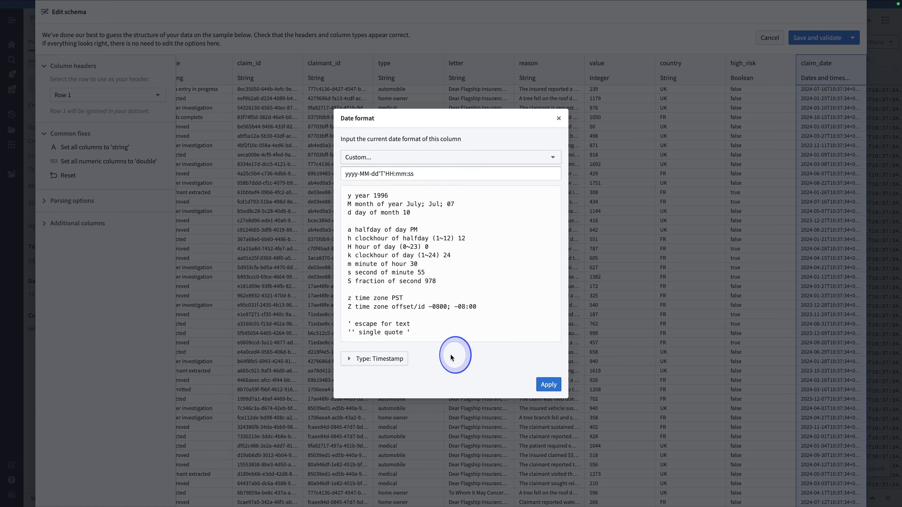
{"action": "left_click", "coordinate": [543, 386]}
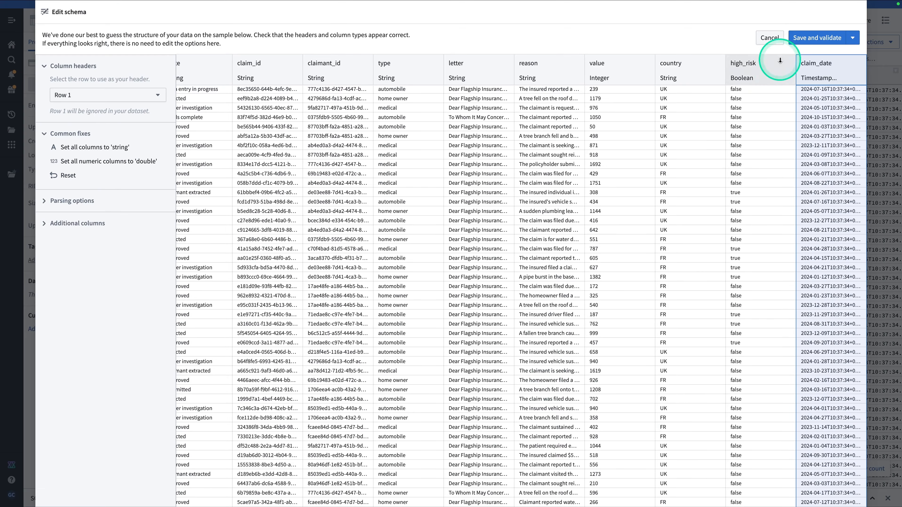
- Save and validate the edited claims schema, returning to the dataset preview
{"action": "left_click", "coordinate": [804, 40]}
{"action": "left_click", "coordinate": [727, 132]}
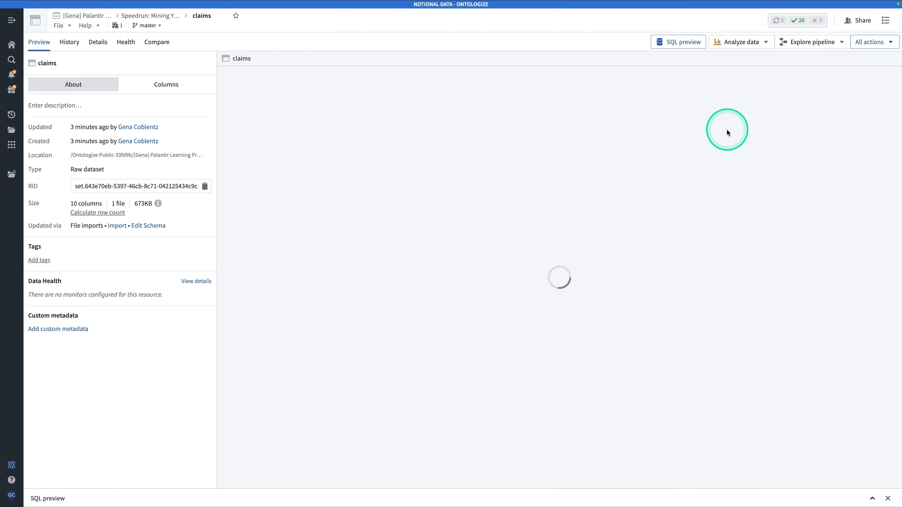
{"action": "left_click", "coordinate": [847, 130]}
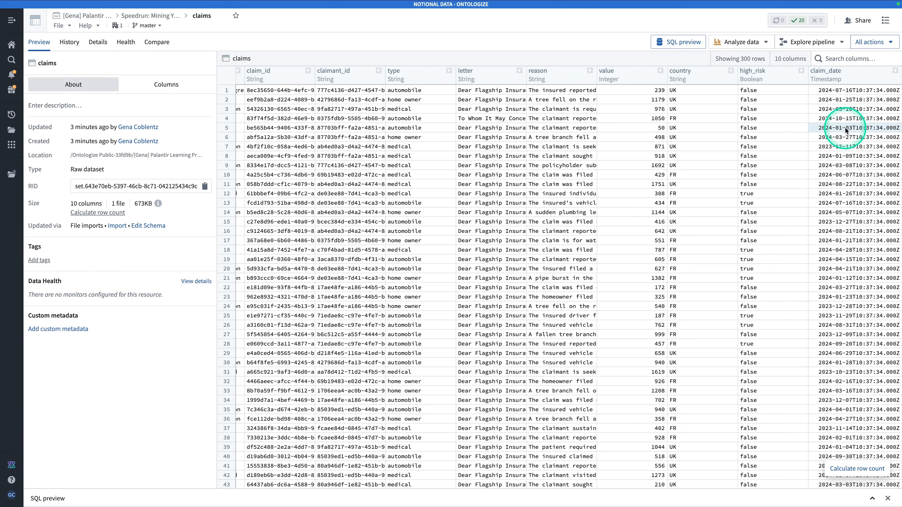
- Inspect the claimant_id values in claims, then reopen claim_logs from the training folder to check its timestamp column
{"action": "left_click", "coordinate": [330, 119]}
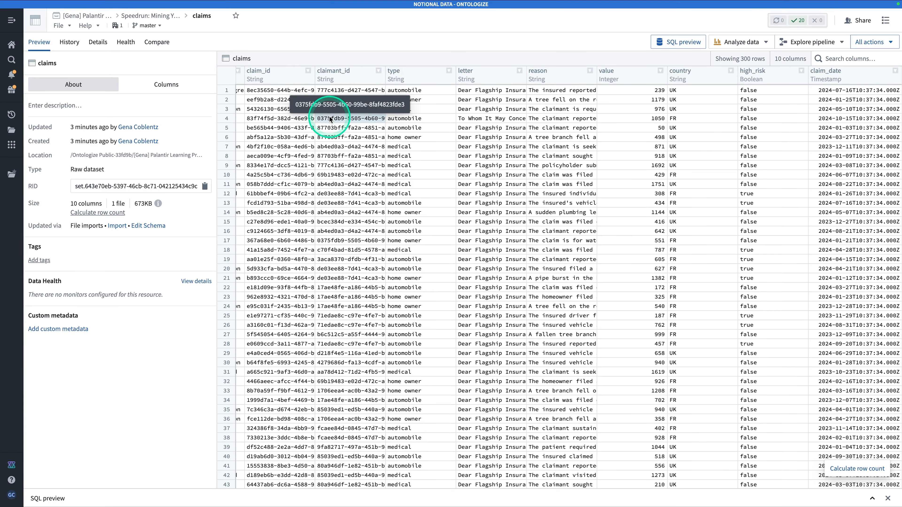
{"action": "left_click", "coordinate": [132, 16]}
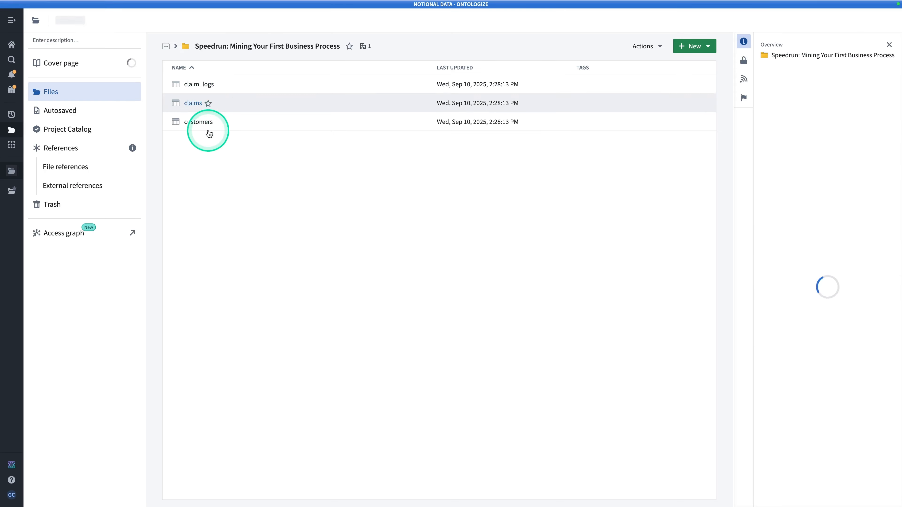
{"action": "left_click", "coordinate": [194, 85]}
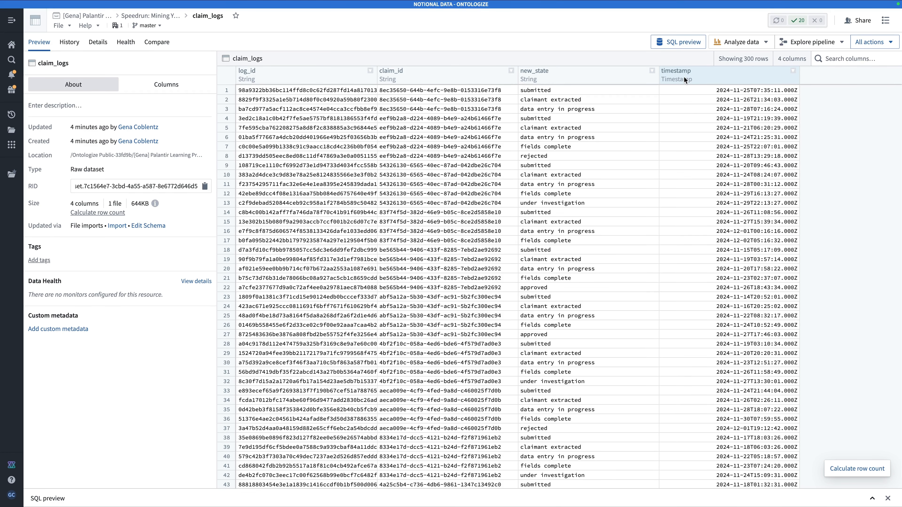
- Return to the course and go through the Integrating into the Ontology lessons, from the Introduction to Create the Customer - Claim Relationship
{"action": "left_click", "coordinate": [61, 333]}
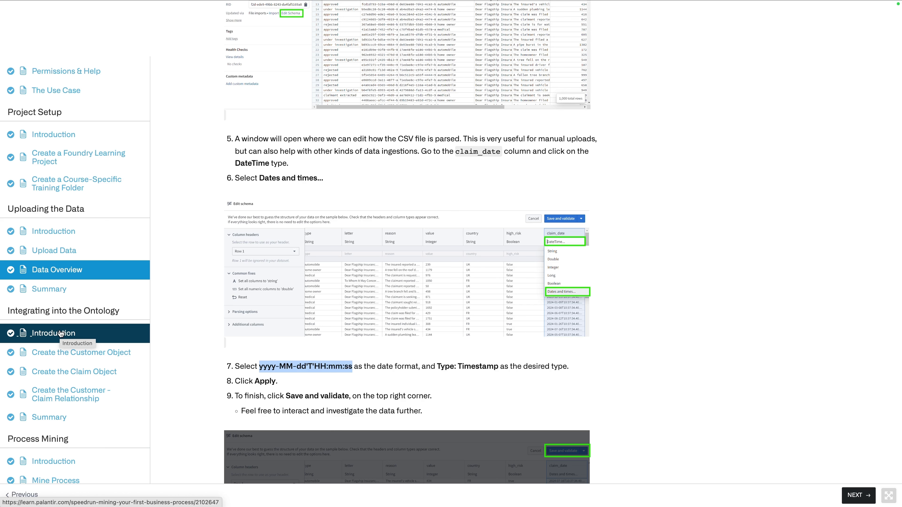
{"action": "left_click", "coordinate": [61, 333]}
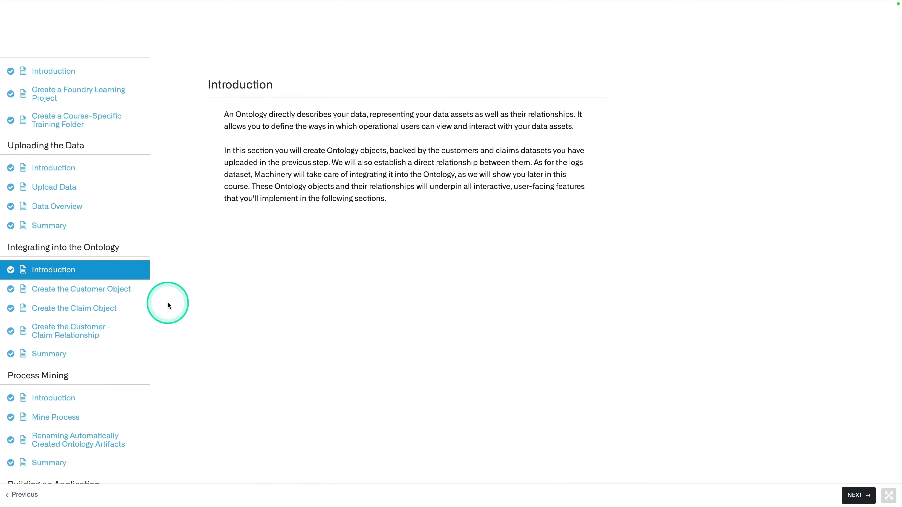
{"action": "left_click", "coordinate": [122, 294]}
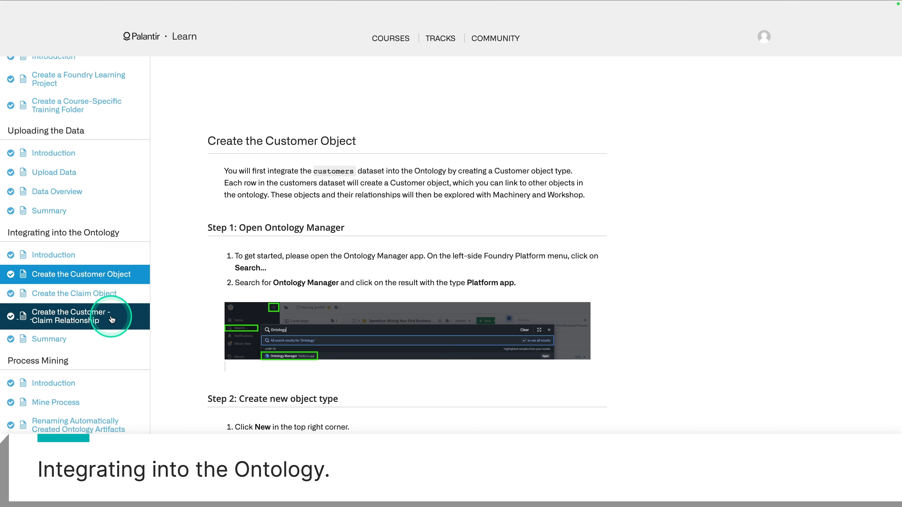
{"action": "left_click", "coordinate": [113, 300]}
{"action": "left_click", "coordinate": [124, 295]}
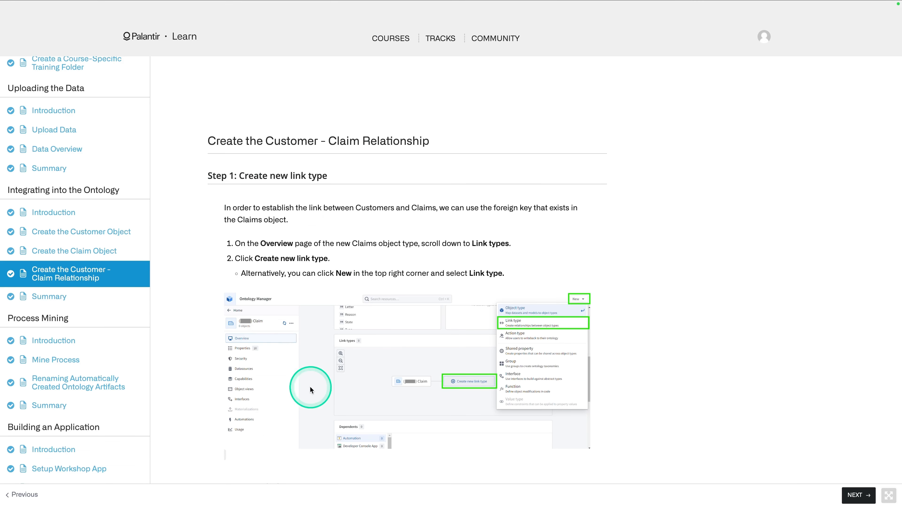
- Return from the course to the Foundry workspace, search for "ontology" and open Ontology Manager
{"action": "left_click", "coordinate": [106, 18]}
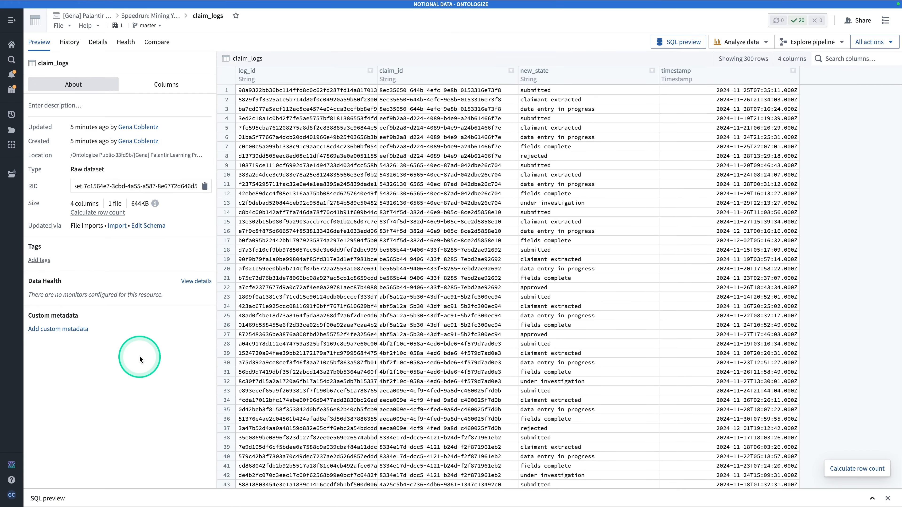
{"action": "key", "text": "super+j"}
{"action": "type", "text": "ontol"}
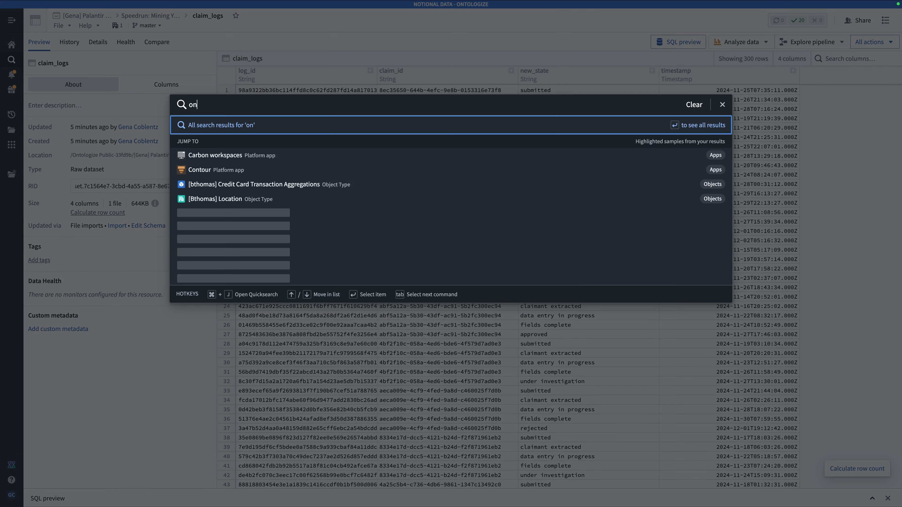
{"action": "type", "text": "ogy"}
{"action": "left_click", "coordinate": [282, 155]}
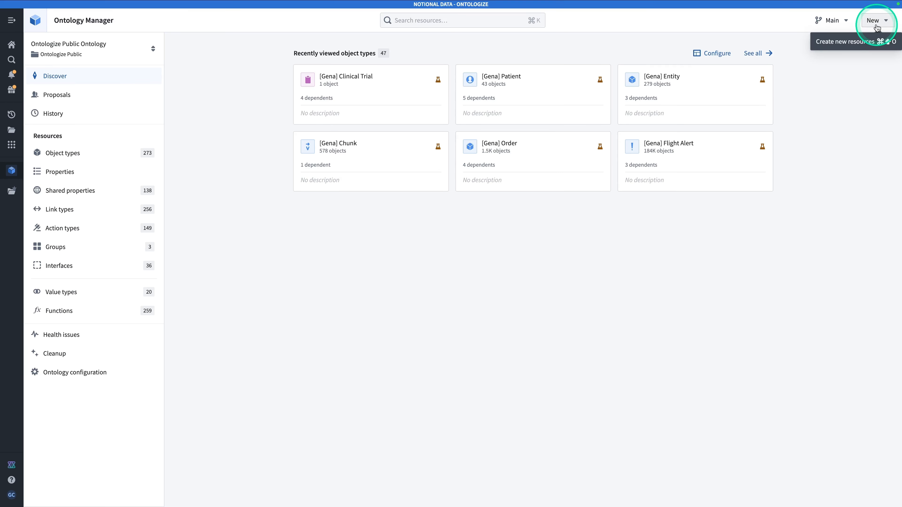
- Check the available branches and the list of ontologies, keeping the Main branch and Ontologize Public Ontology
{"action": "left_click", "coordinate": [840, 27]}
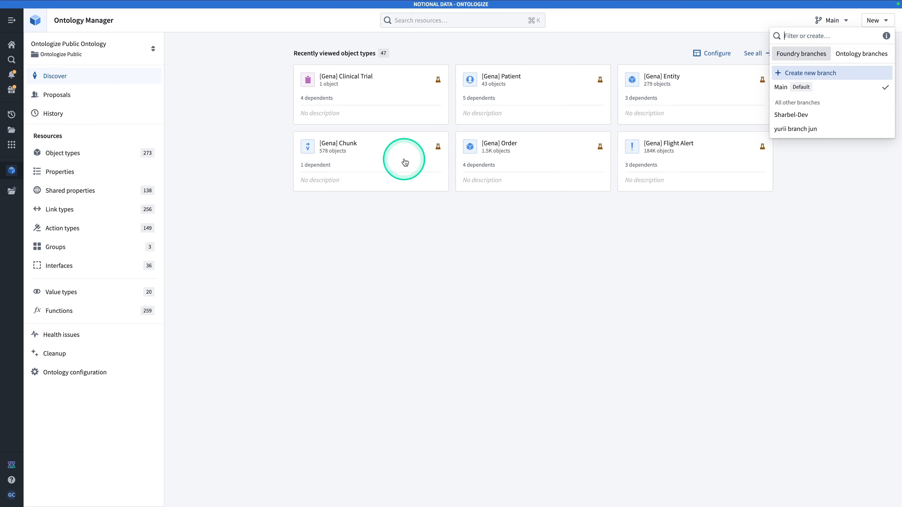
{"action": "left_click", "coordinate": [260, 193]}
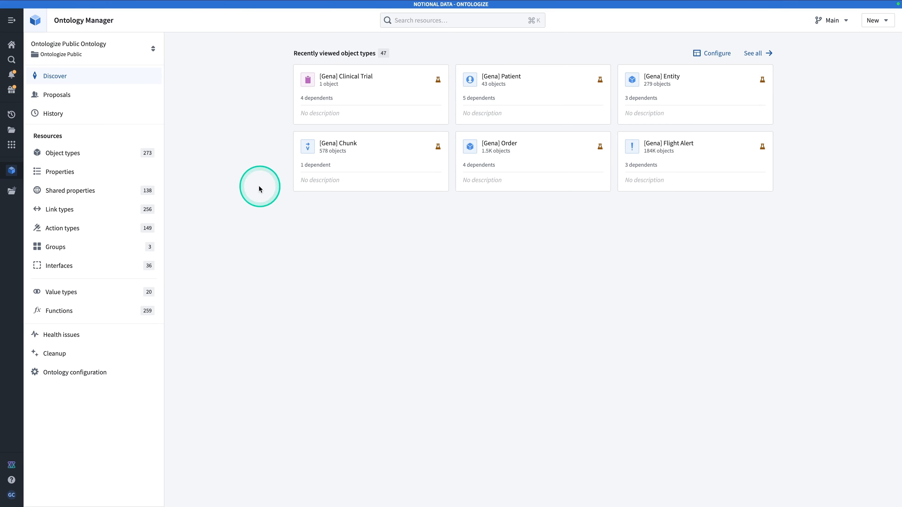
{"action": "left_click", "coordinate": [90, 44]}
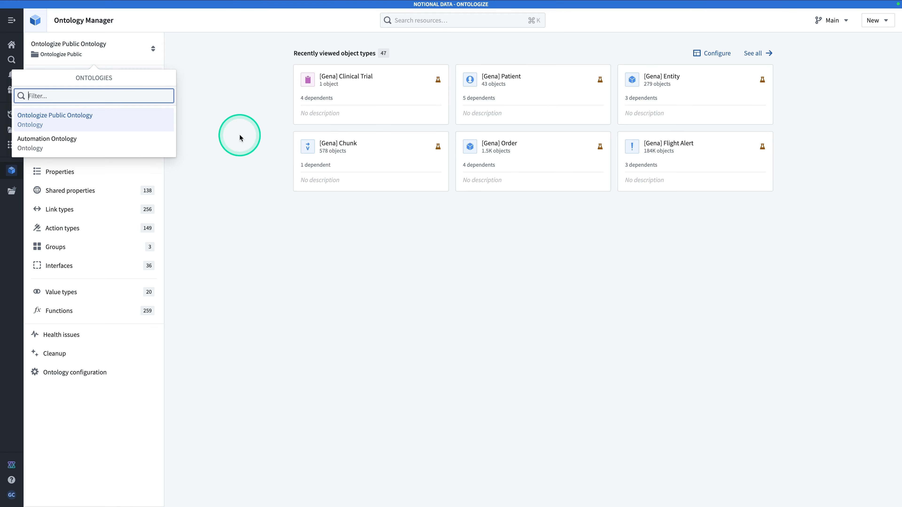
{"action": "left_click", "coordinate": [225, 132]}
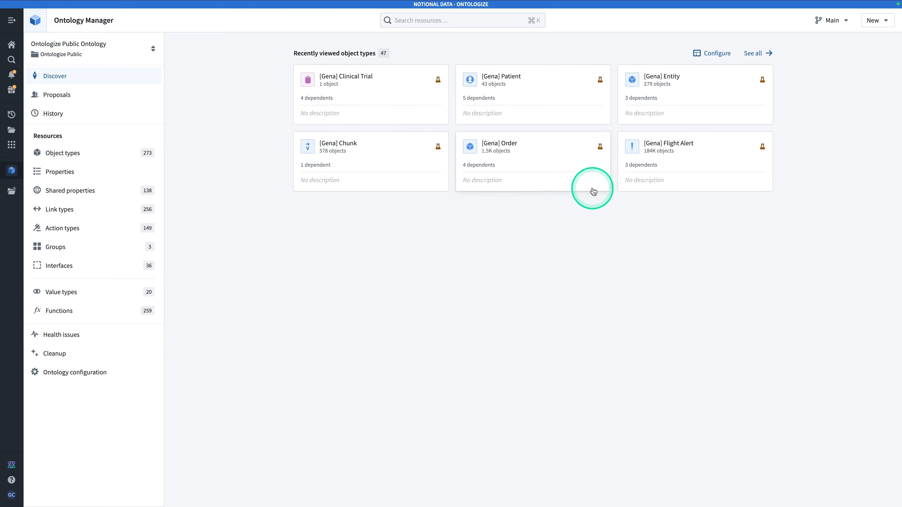
- Start a new object type backed by the existing customers dataset from the Speedrun: Mining Your First Business Process folder
{"action": "left_click", "coordinate": [879, 25]}
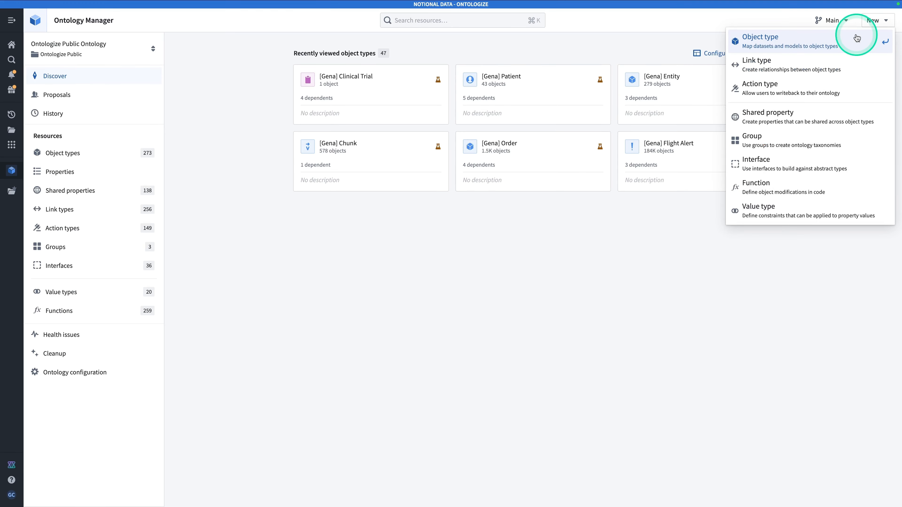
{"action": "left_click", "coordinate": [843, 44]}
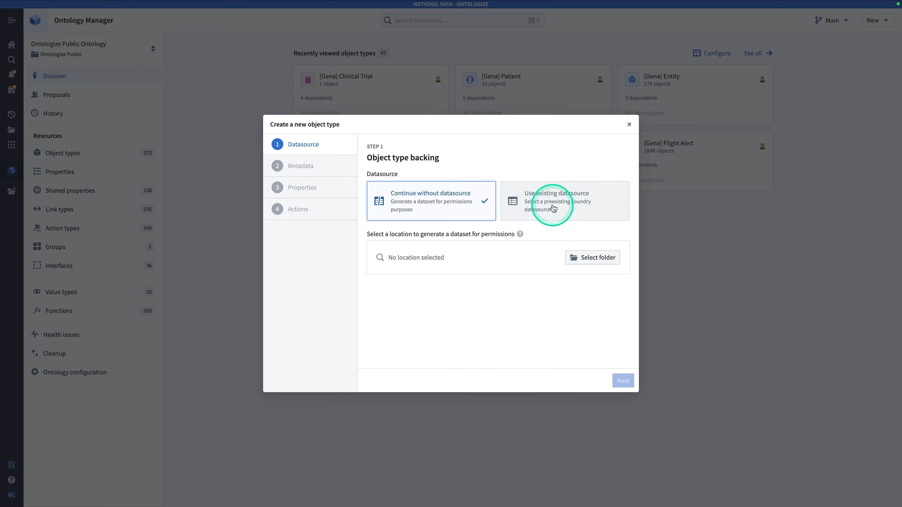
{"action": "left_click", "coordinate": [569, 205]}
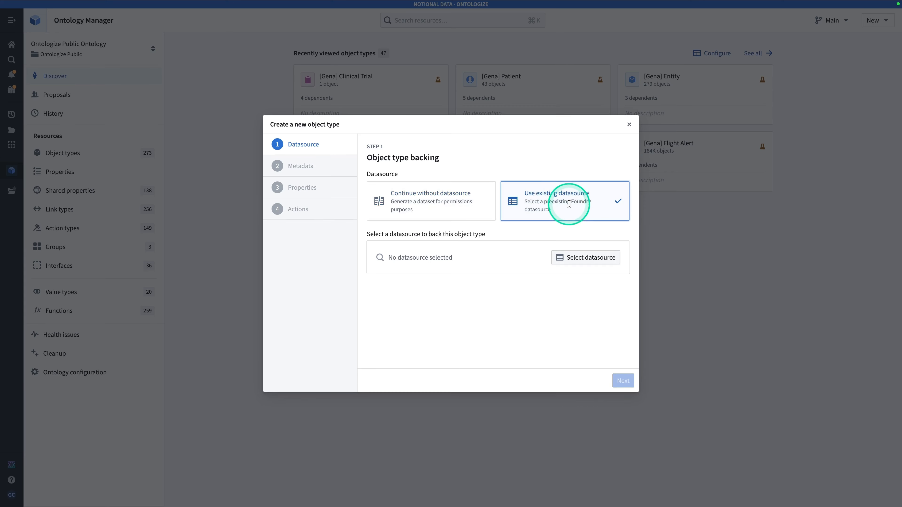
{"action": "left_click", "coordinate": [600, 259]}
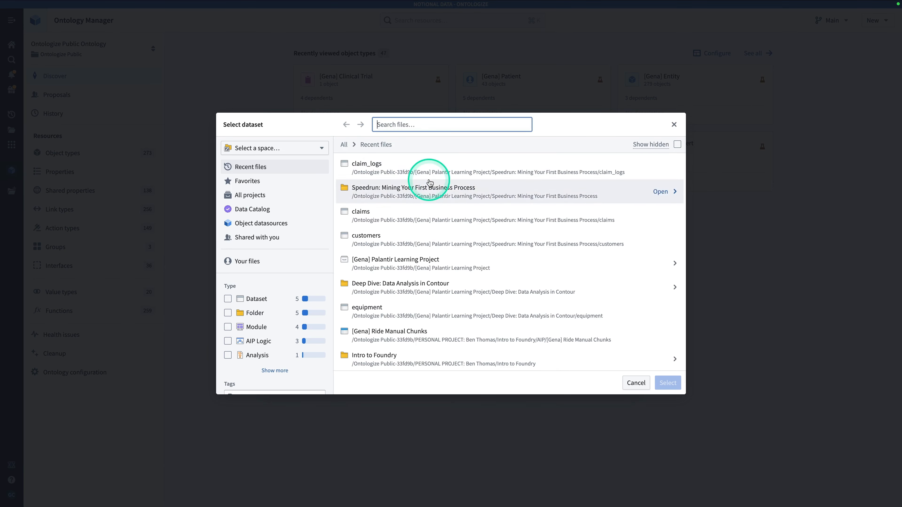
{"action": "left_click", "coordinate": [473, 194]}
{"action": "double_click", "coordinate": [473, 194]}
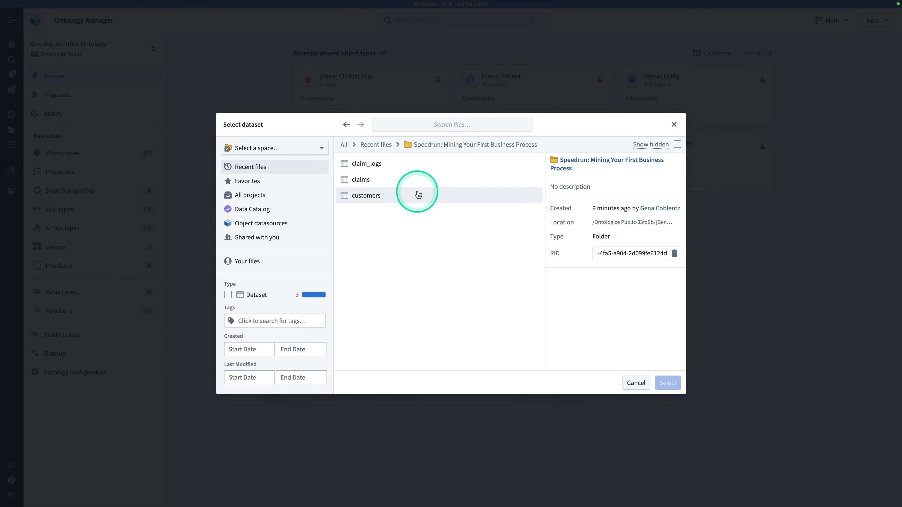
{"action": "left_click", "coordinate": [417, 195]}
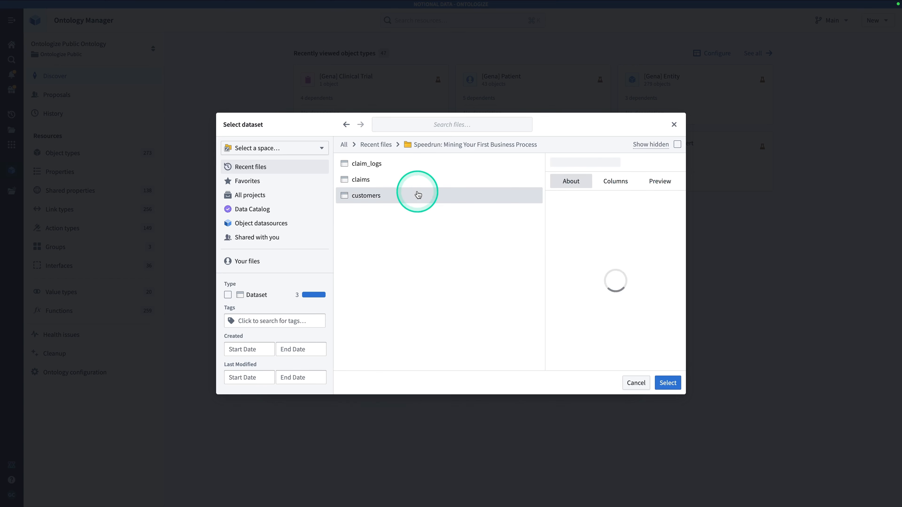
{"action": "left_click", "coordinate": [666, 388]}
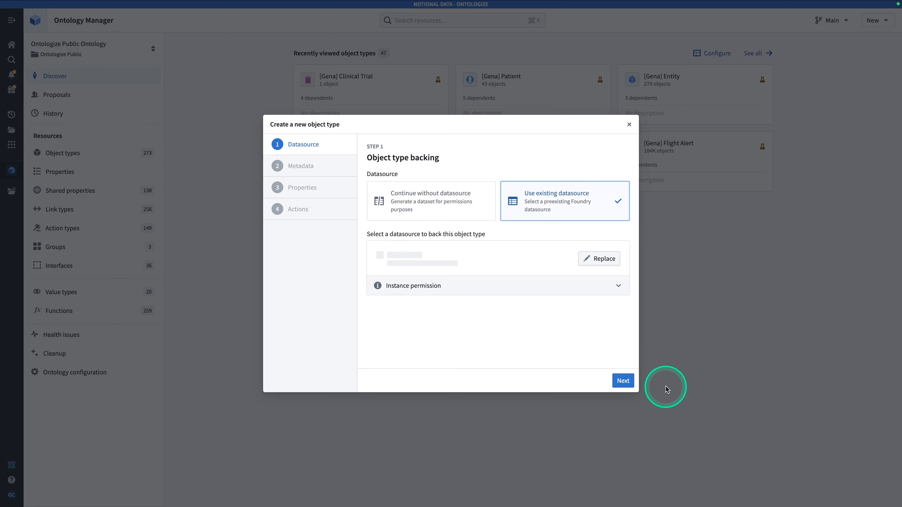
{"action": "left_click", "coordinate": [622, 381]}
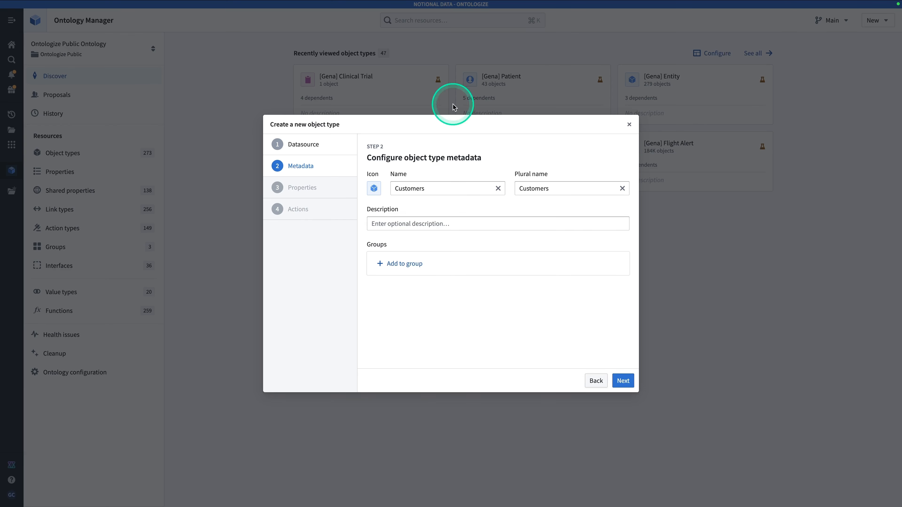
- Prefix the object type's name and plural name, Customers, with the author's bracketed name, and give it the solid person icon
{"action": "left_click", "coordinate": [395, 187]}
{"action": "left_click", "coordinate": [431, 187]}
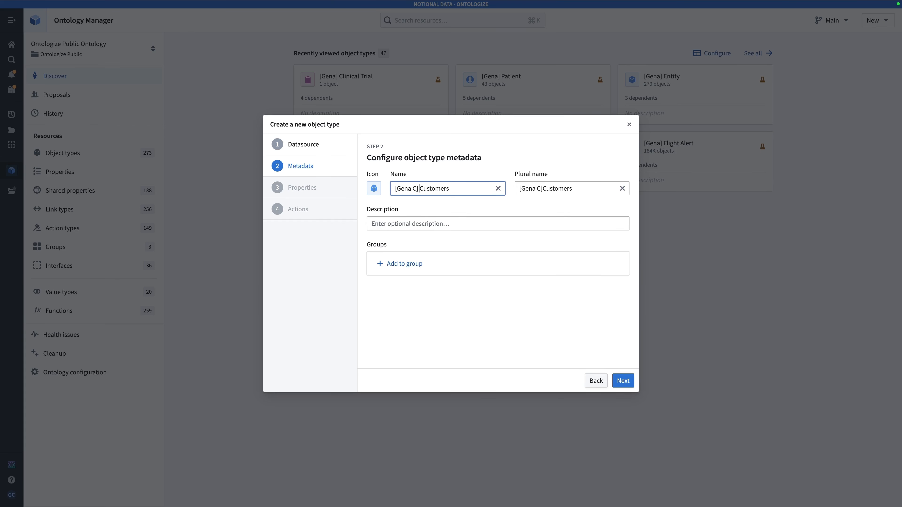
{"action": "left_click", "coordinate": [515, 328]}
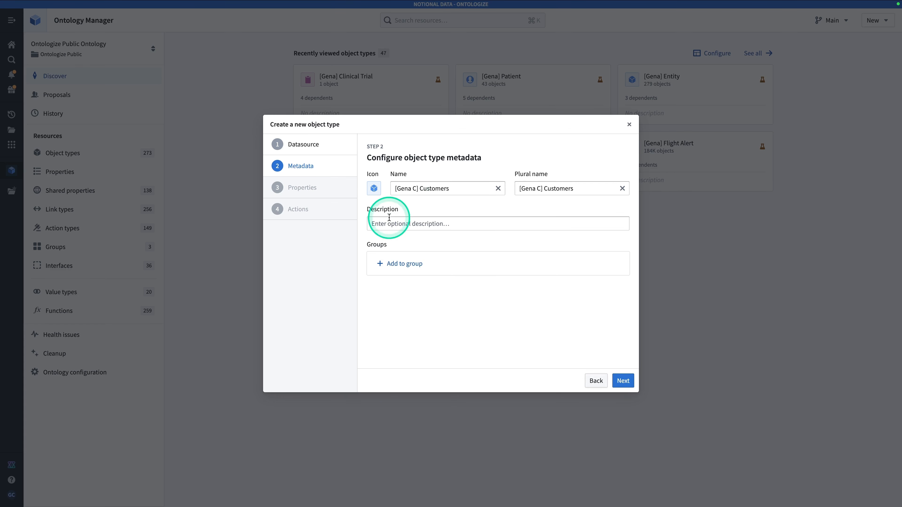
{"action": "left_click", "coordinate": [374, 188]}
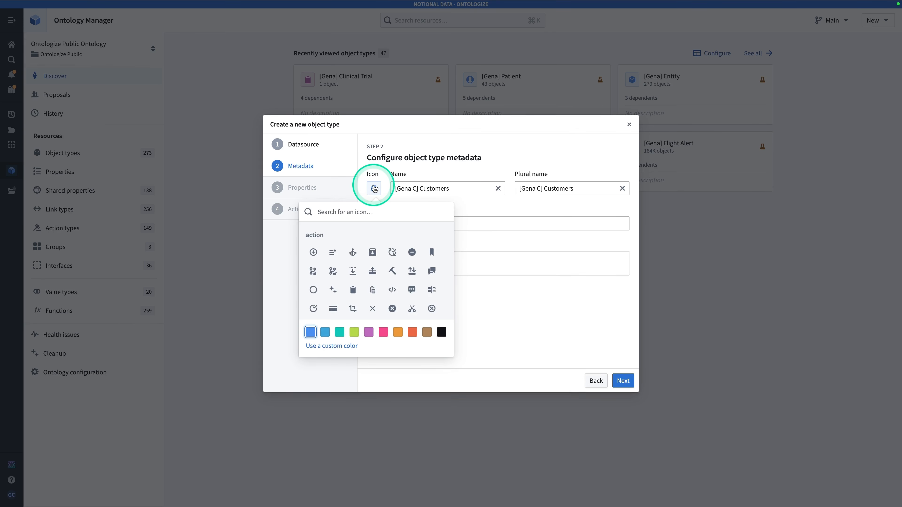
{"action": "type", "text": "person"}
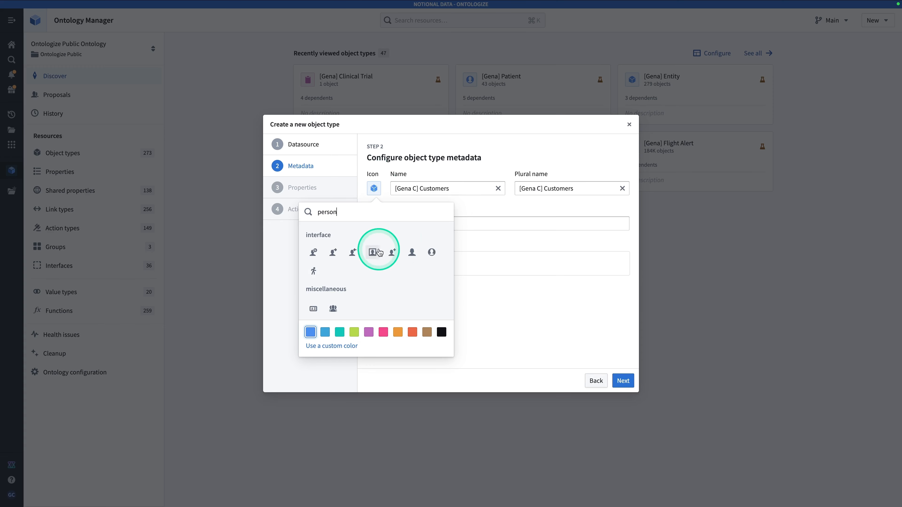
{"action": "left_click", "coordinate": [412, 252]}
{"action": "left_click", "coordinate": [544, 292]}
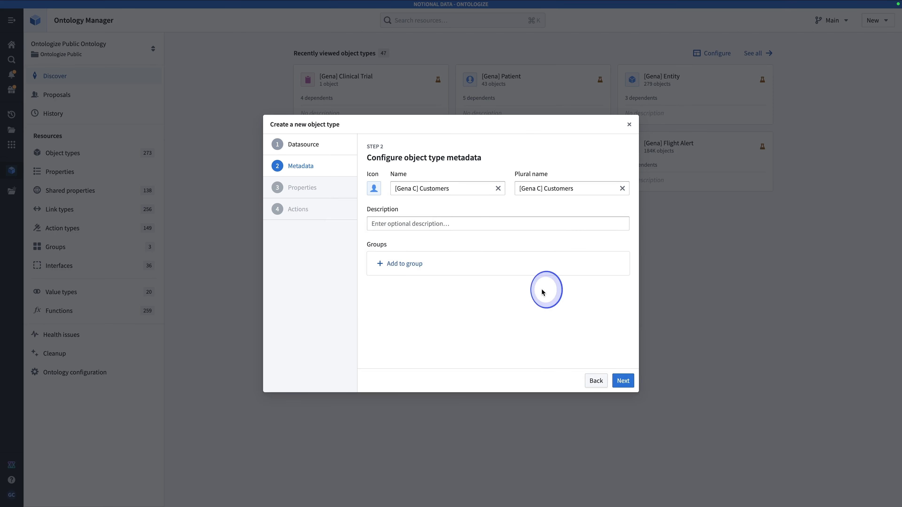
{"action": "left_click", "coordinate": [622, 380]}
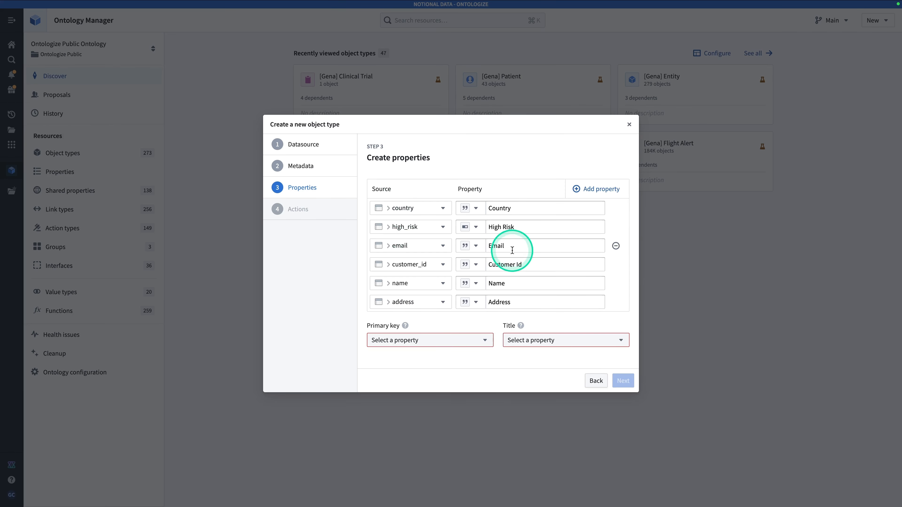
- Set Customer Id as the primary key and Name as the title, and create the Customers object type without action types
{"action": "left_click", "coordinate": [436, 340]}
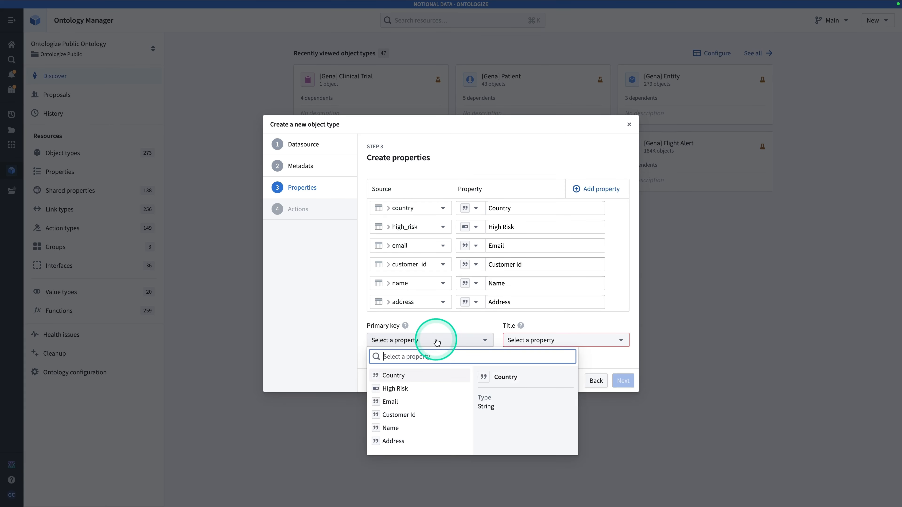
{"action": "left_click", "coordinate": [437, 415]}
{"action": "left_click", "coordinate": [548, 341]}
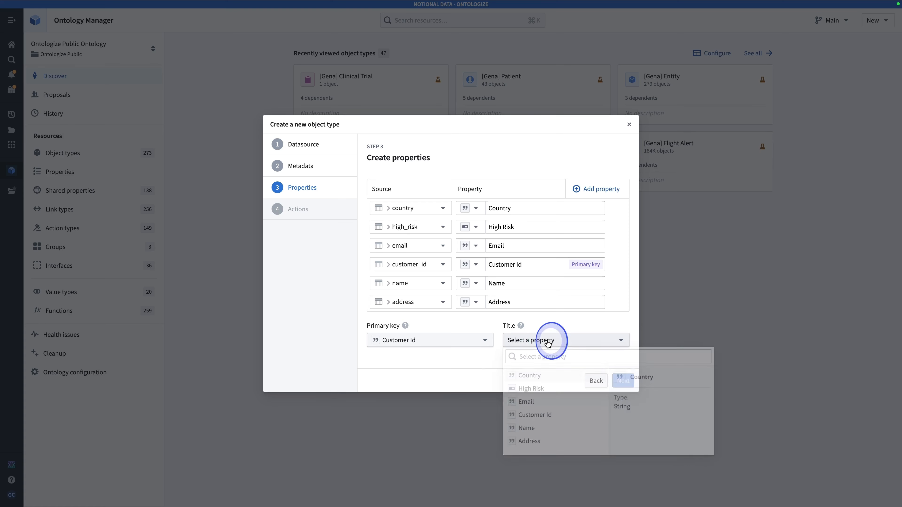
{"action": "left_click", "coordinate": [562, 432]}
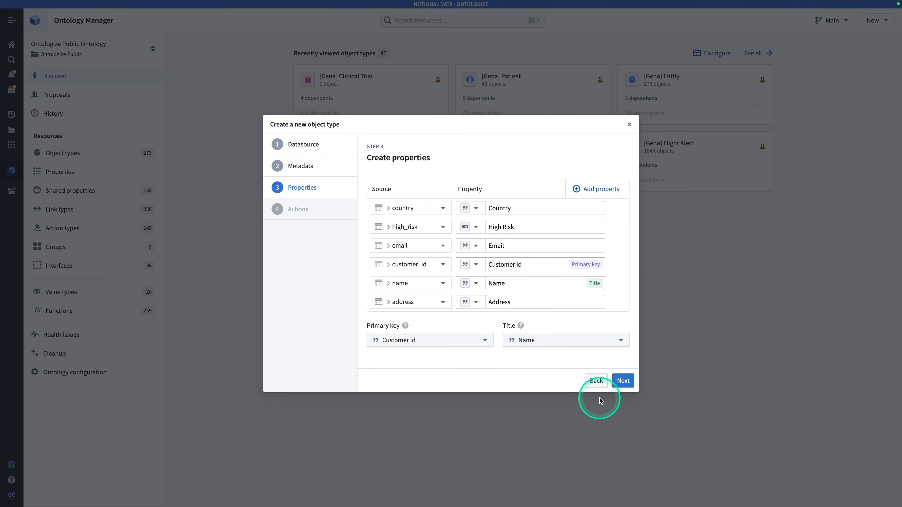
{"action": "left_click", "coordinate": [623, 380]}
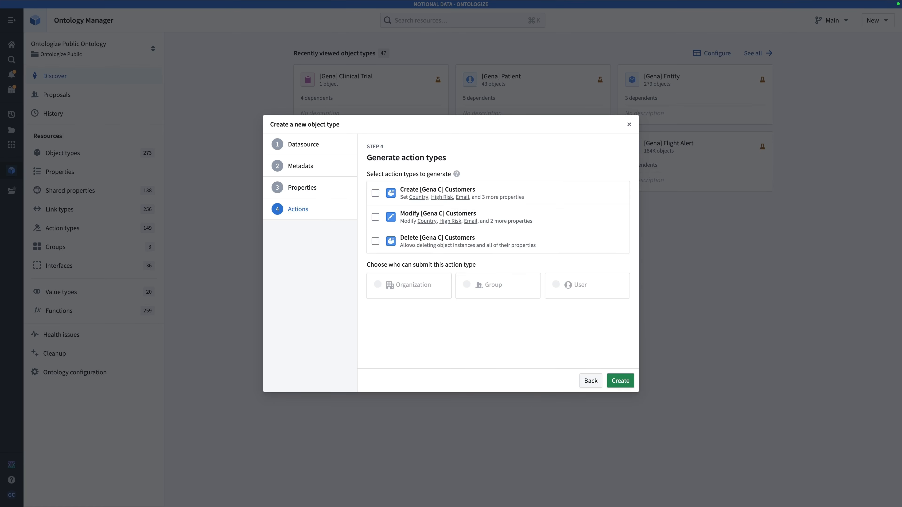
{"action": "left_click", "coordinate": [625, 382]}
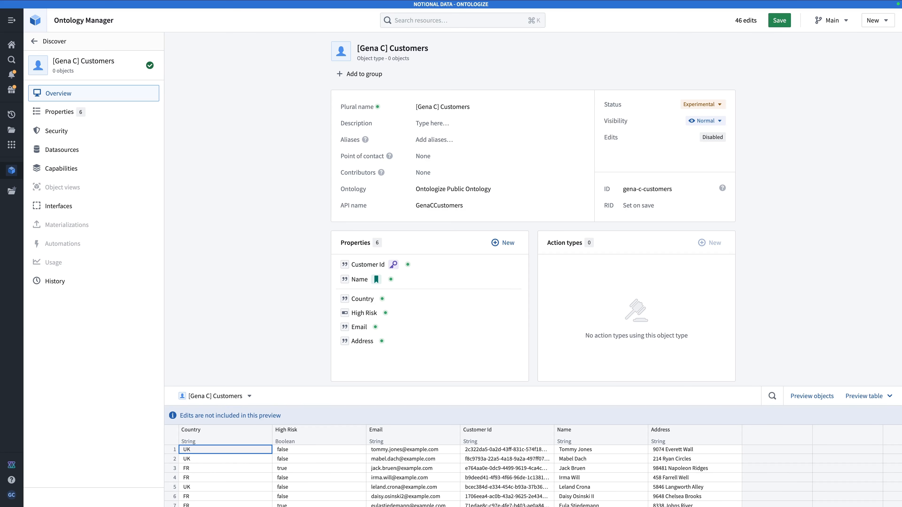
- Start another object type backed by the existing claims dataset from the Speedrun: Mining Your First Business Process folder
{"action": "left_click", "coordinate": [879, 20]}
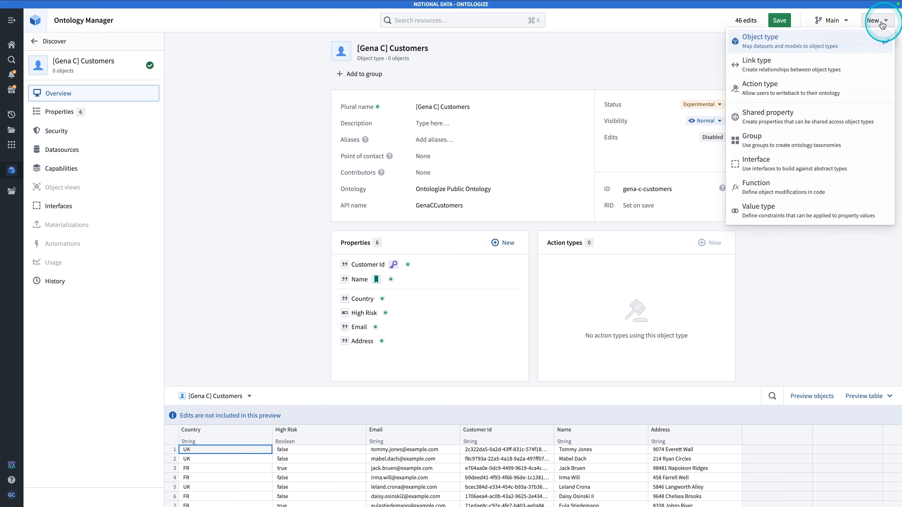
{"action": "left_click", "coordinate": [846, 44]}
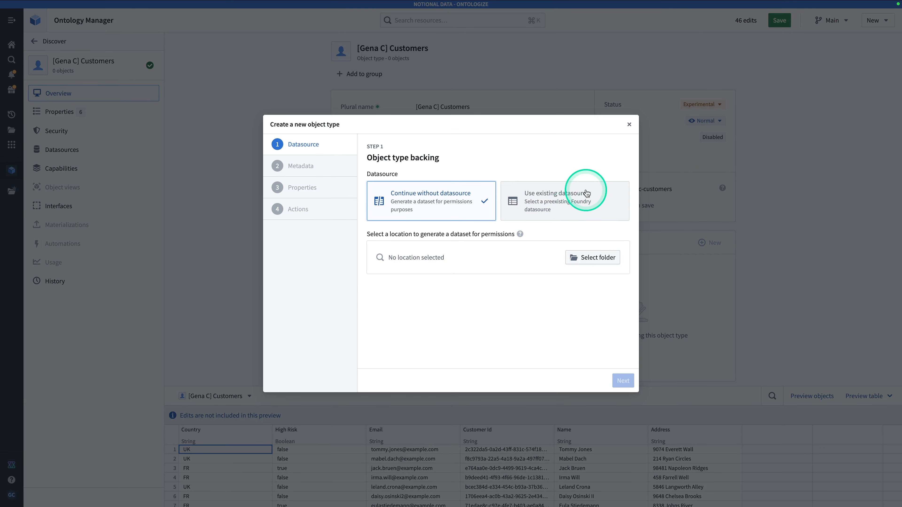
{"action": "left_click", "coordinate": [582, 215]}
{"action": "left_click", "coordinate": [591, 258]}
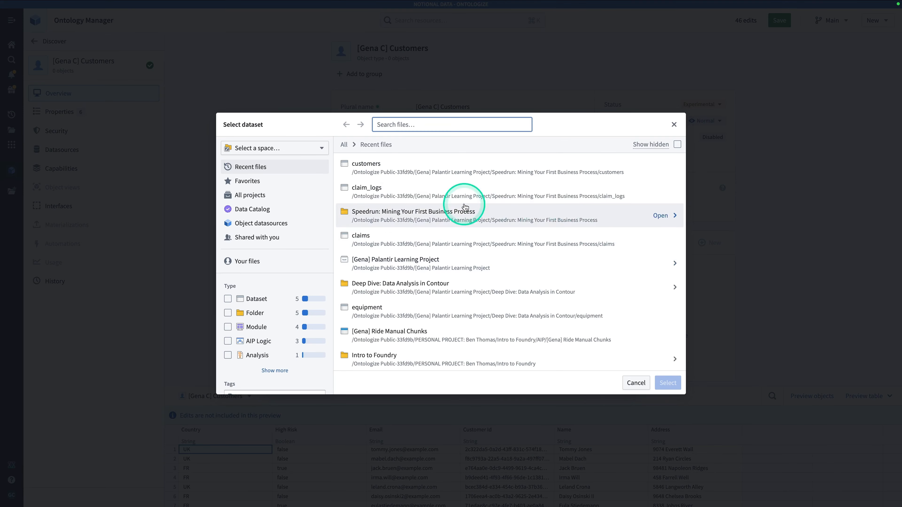
{"action": "double_click", "coordinate": [494, 216]}
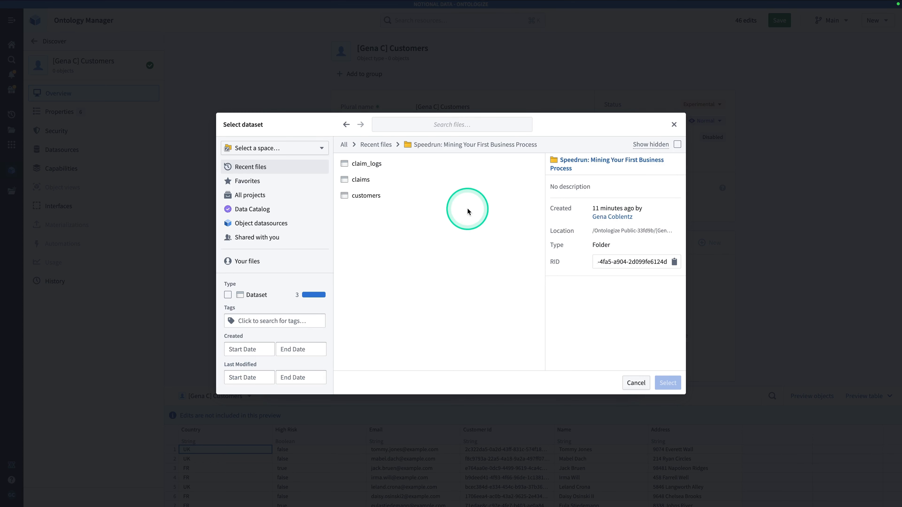
{"action": "left_click", "coordinate": [408, 179]}
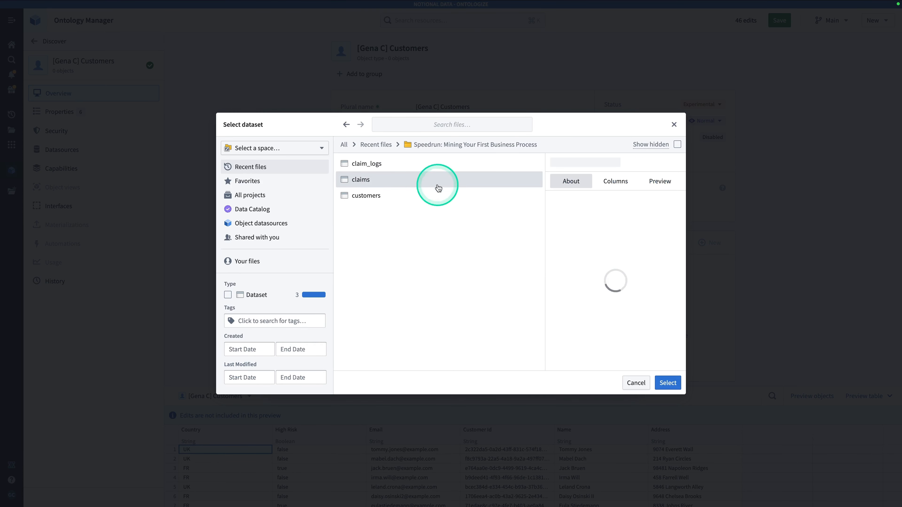
{"action": "left_click", "coordinate": [665, 385]}
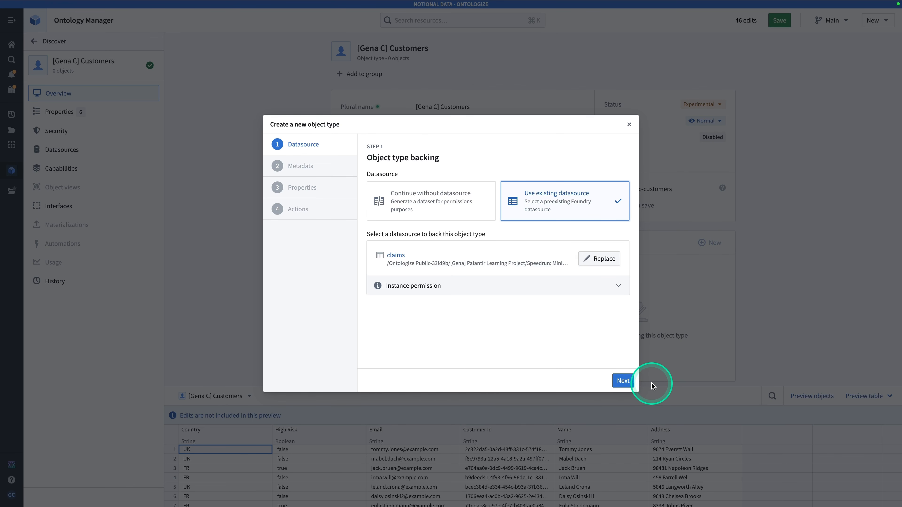
{"action": "left_click", "coordinate": [626, 383]}
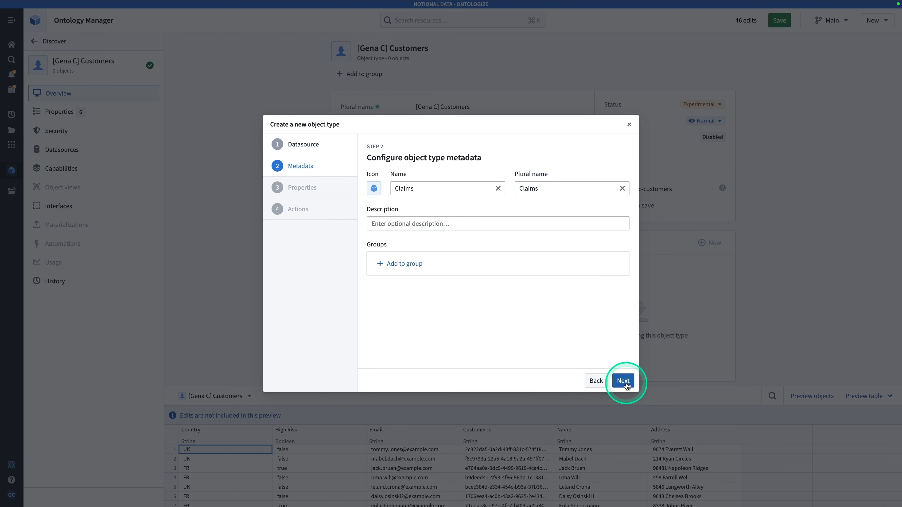
- Name the object type Claim and its plural Claims, both prefixed with the author's bracketed name, and give it the document icon
{"action": "left_click", "coordinate": [395, 186]}
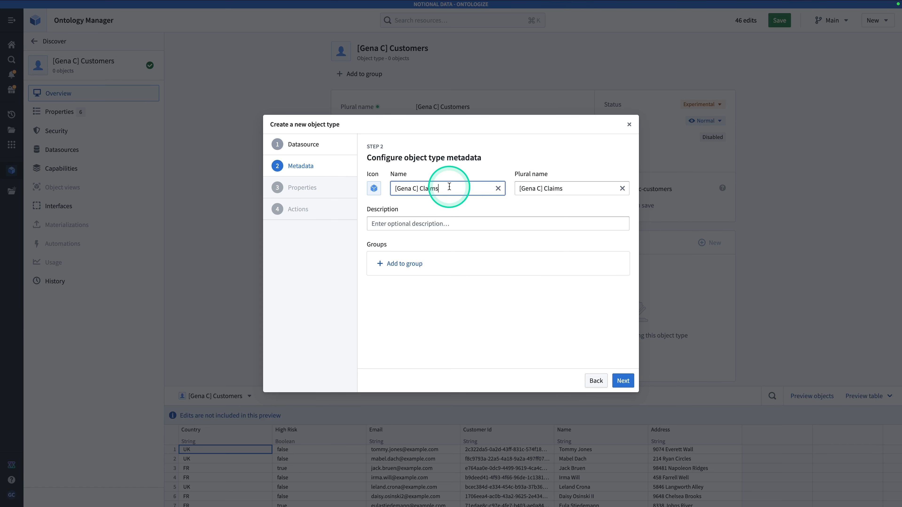
{"action": "left_click", "coordinate": [374, 189]}
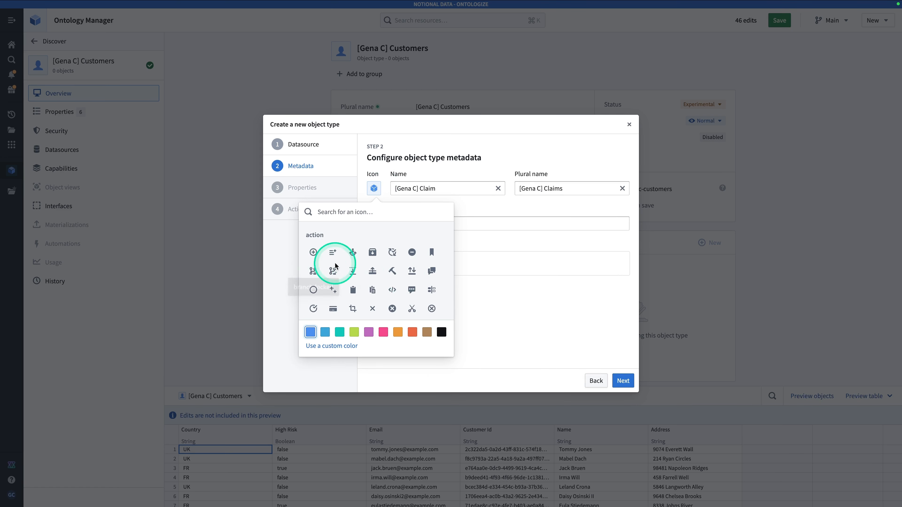
{"action": "type", "text": "ocum"}
{"action": "key", "text": "BackSpace"}
{"action": "key", "text": "BackSpace"}
{"action": "key", "text": "BackSpace"}
{"action": "key", "text": "BackSpace"}
{"action": "type", "text": "doc"}
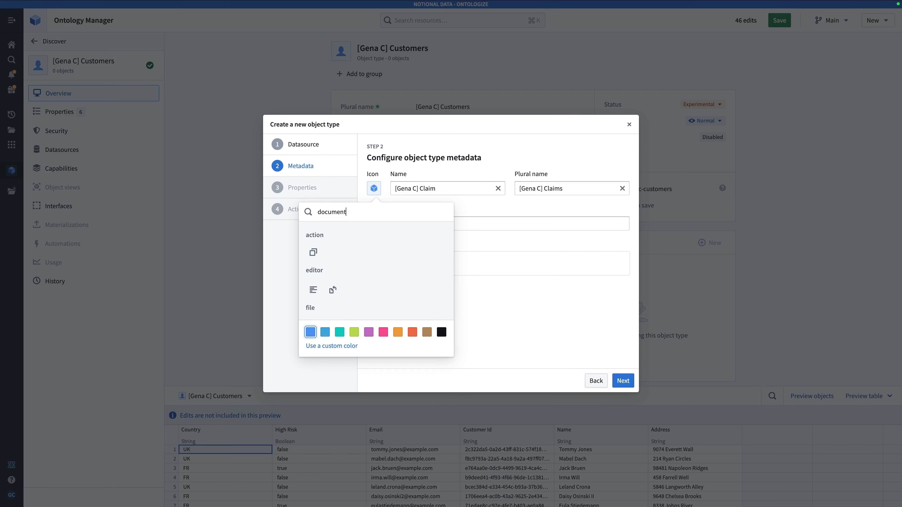
{"action": "type", "text": "ument"}
{"action": "scroll", "coordinate": [374, 246], "scroll_direction": "down", "scroll_amount": 2}
{"action": "left_click", "coordinate": [312, 284]}
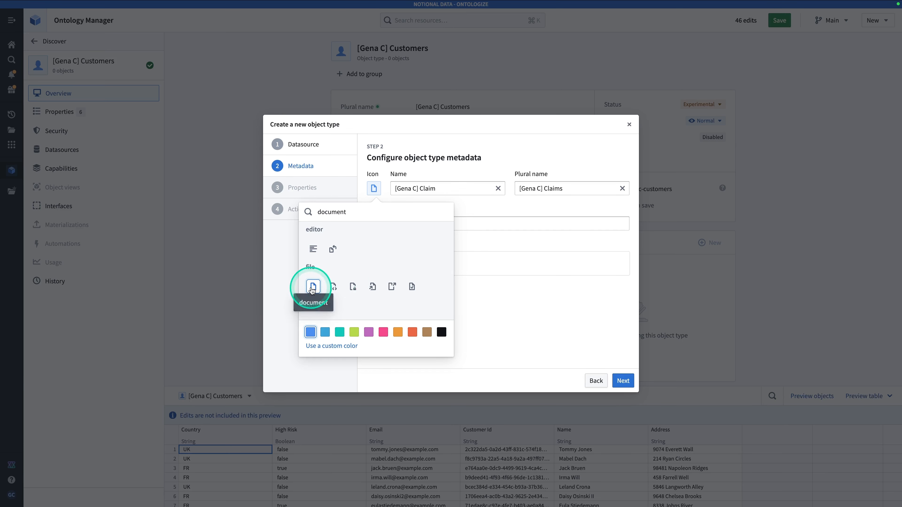
{"action": "left_click", "coordinate": [624, 381]}
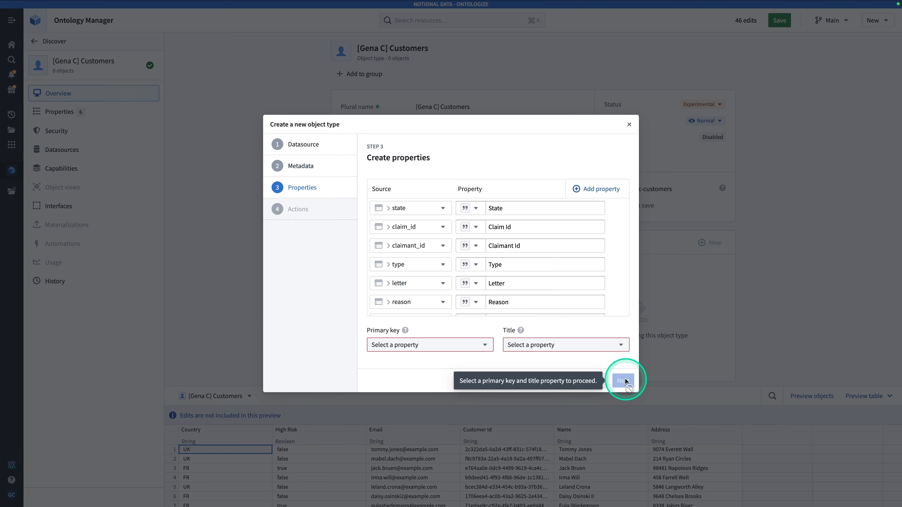
- Set Claim Id as both primary key and title, and create the Claim object type without action types
{"action": "left_click", "coordinate": [428, 347]}
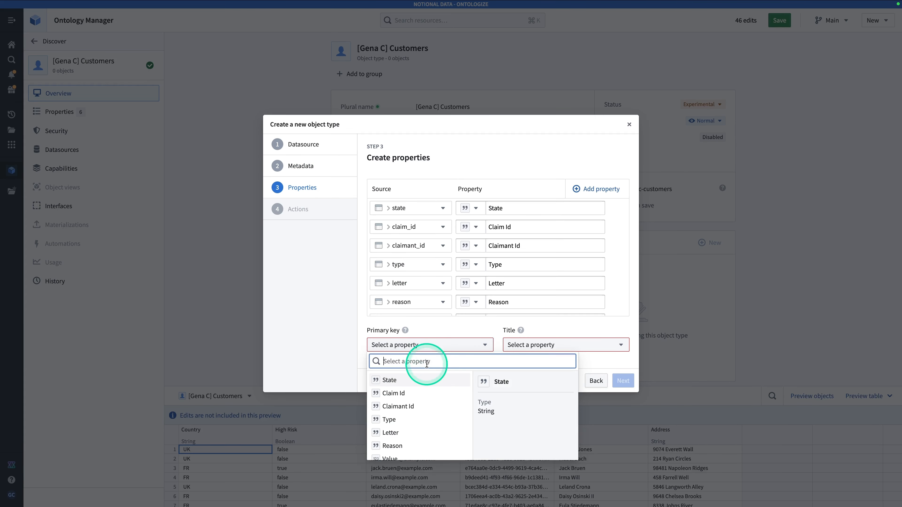
{"action": "left_click", "coordinate": [429, 394]}
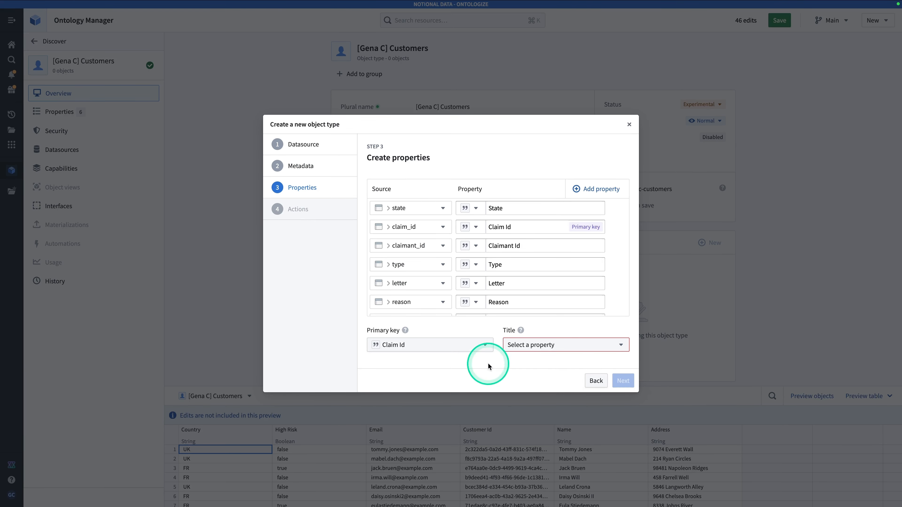
{"action": "left_click", "coordinate": [543, 345]}
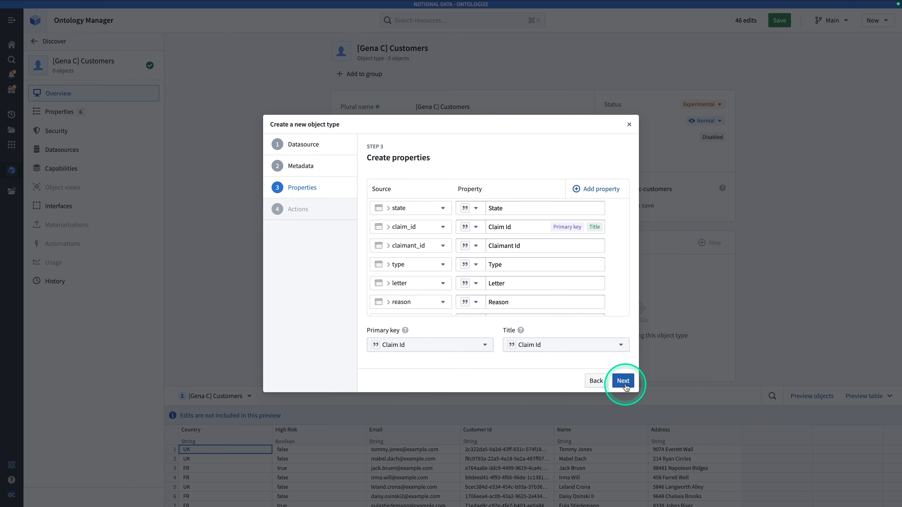
{"action": "left_click", "coordinate": [624, 382]}
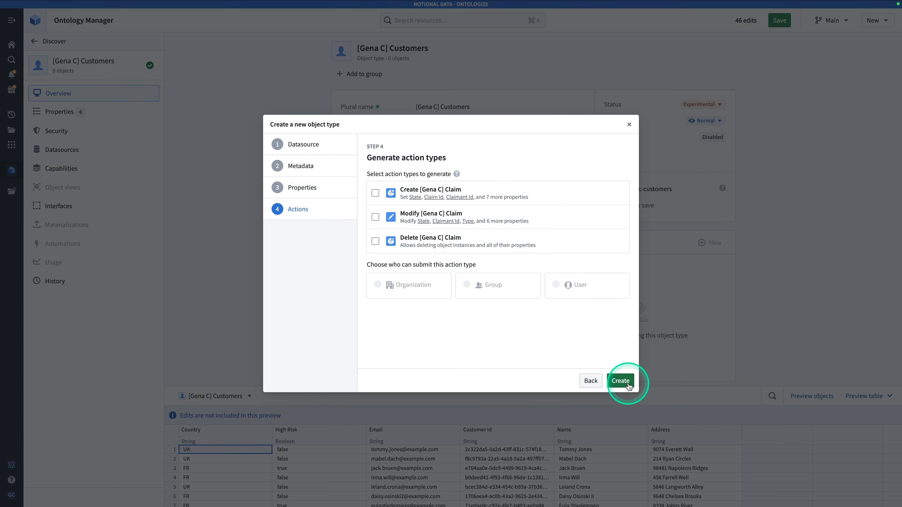
{"action": "left_click", "coordinate": [620, 381]}
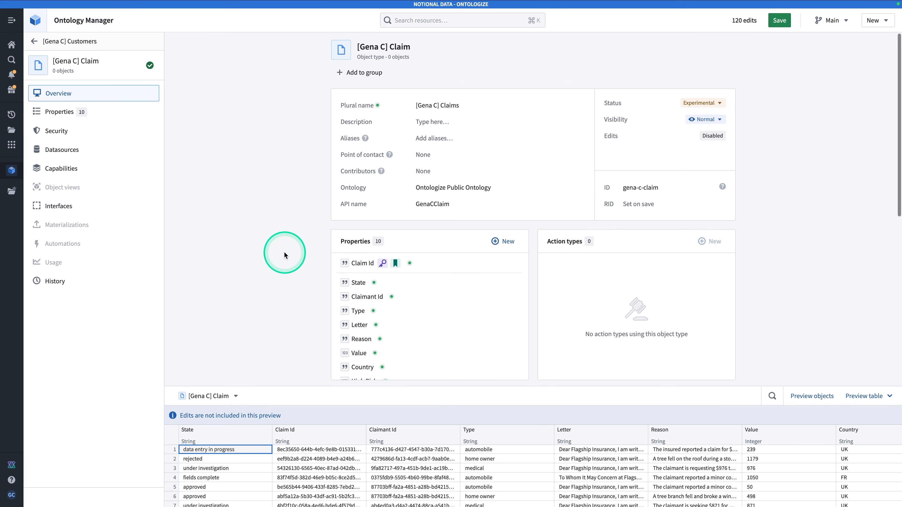
- Start a link type based on object type foreign keys, with the author's Claim object type and Claimant Id as foreign key
{"action": "scroll", "coordinate": [284, 251], "scroll_direction": "down", "scroll_amount": 1}
{"action": "scroll", "coordinate": [284, 251], "scroll_direction": "up", "scroll_amount": 1}
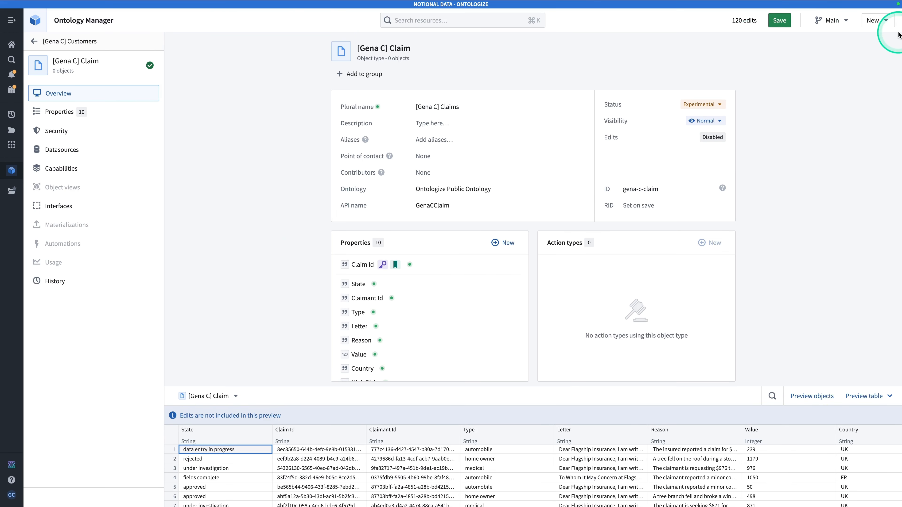
{"action": "left_click", "coordinate": [876, 22]}
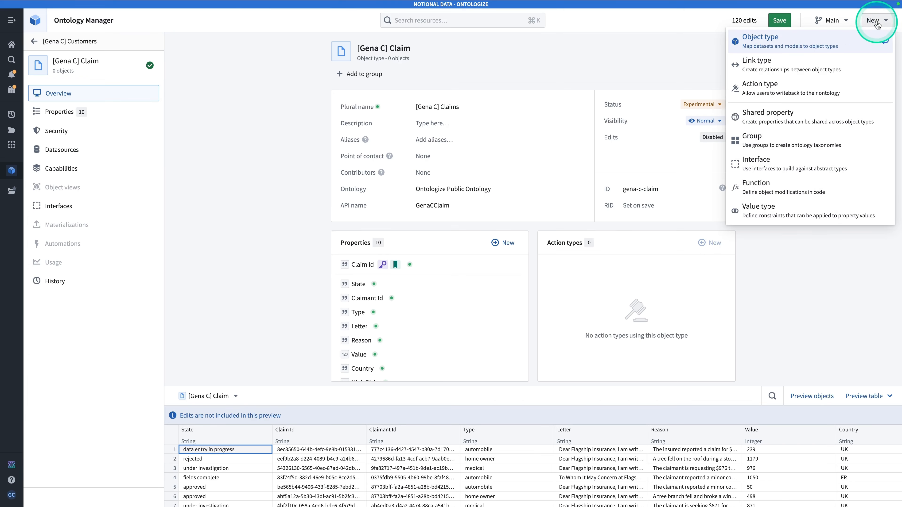
{"action": "left_click", "coordinate": [826, 63]}
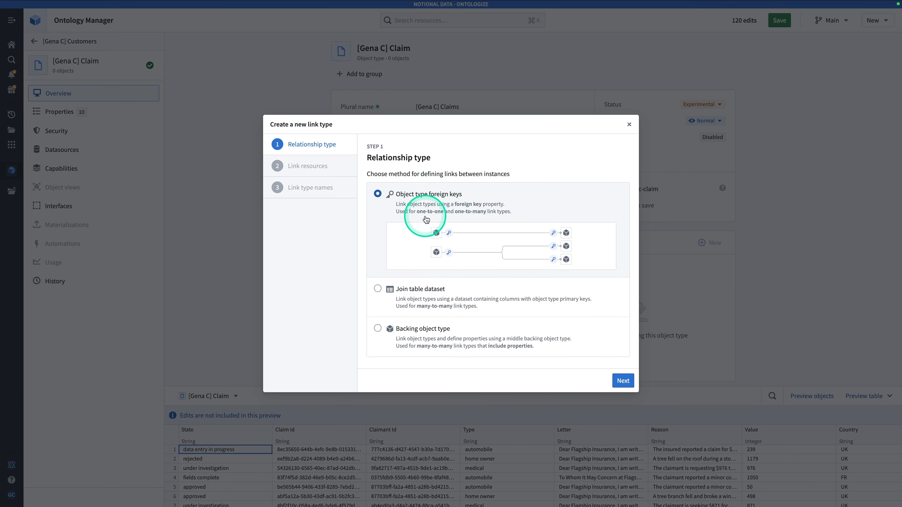
{"action": "left_click", "coordinate": [623, 379]}
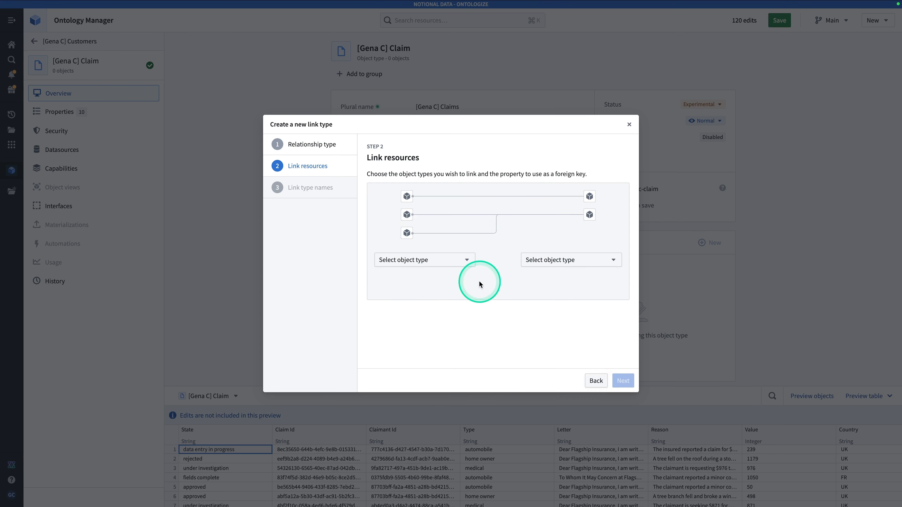
{"action": "left_click", "coordinate": [424, 267]}
{"action": "type", "text": "claim"}
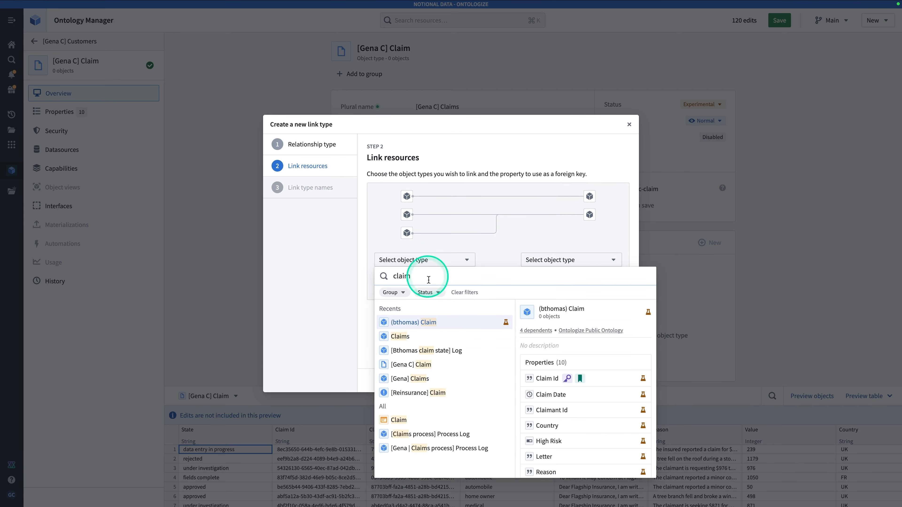
{"action": "left_click", "coordinate": [450, 366]}
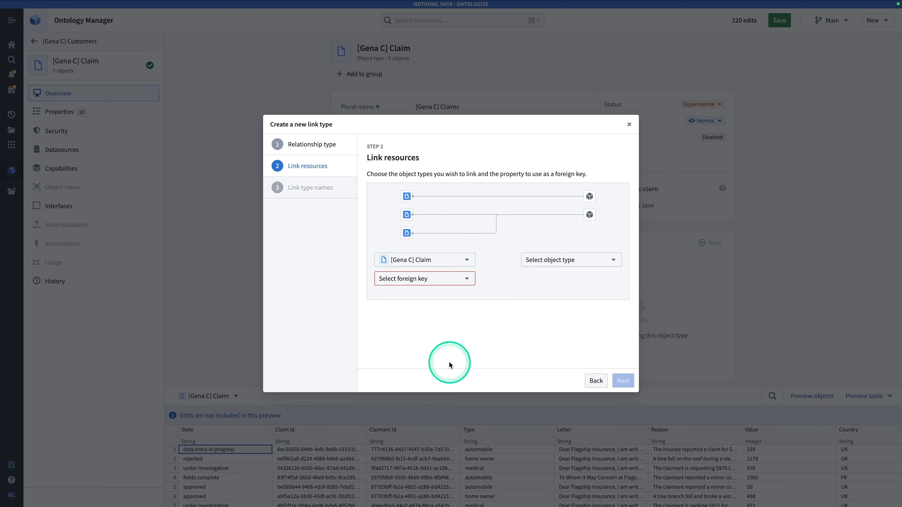
{"action": "left_click", "coordinate": [426, 284]}
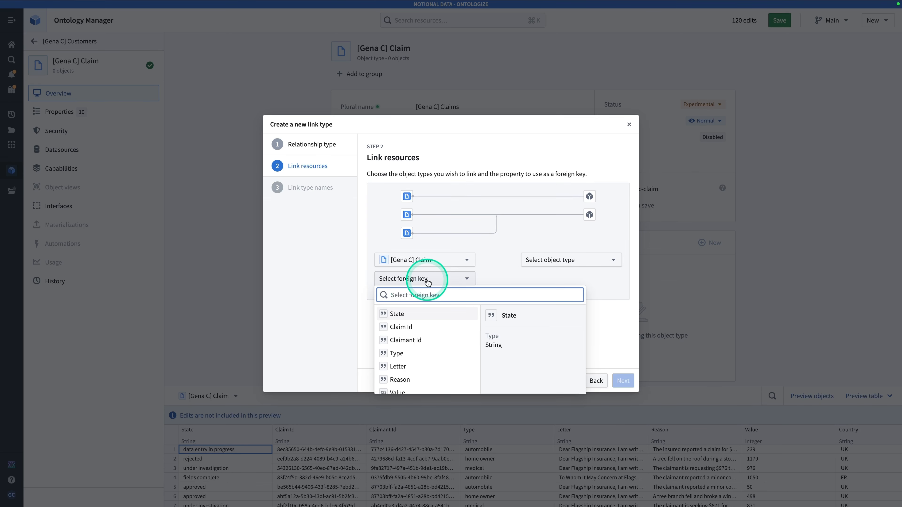
{"action": "left_click", "coordinate": [425, 340]}
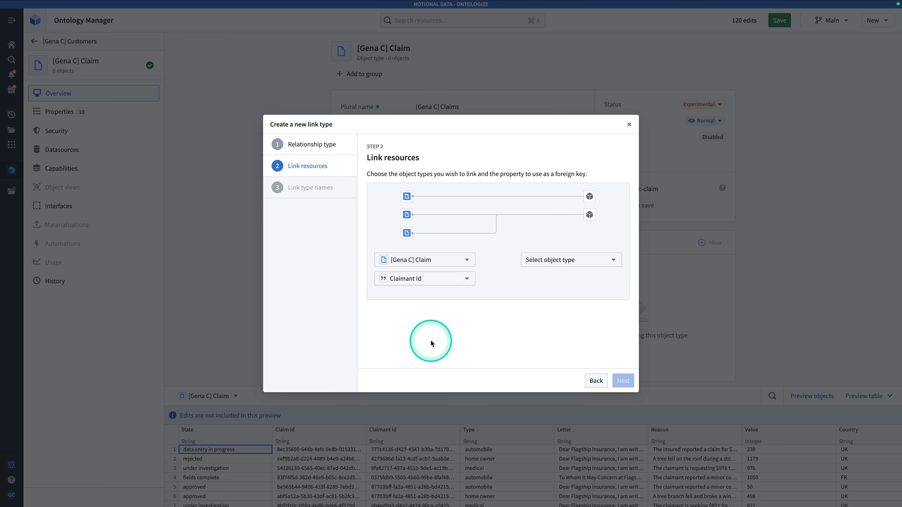
- Choose the author's Customers object type as the other side and create the link type with the suggested names
{"action": "left_click", "coordinate": [564, 262]}
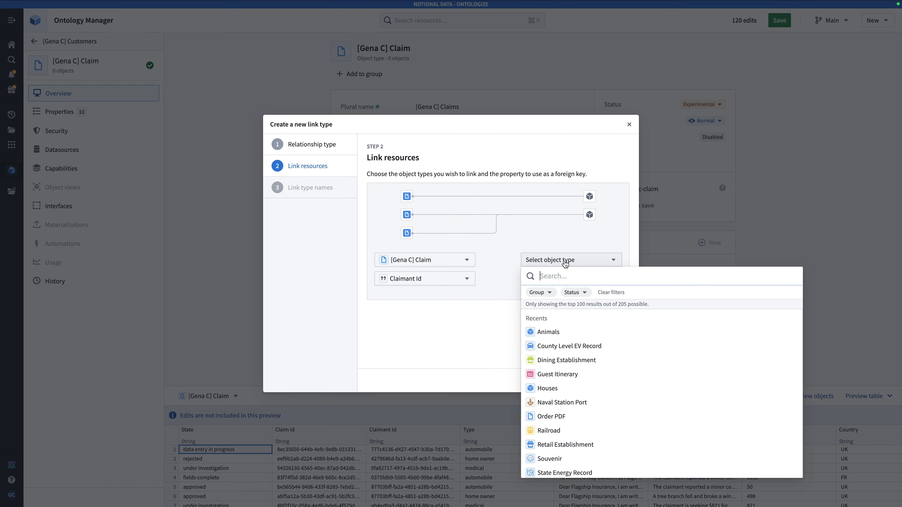
{"action": "type", "text": "[Gen"}
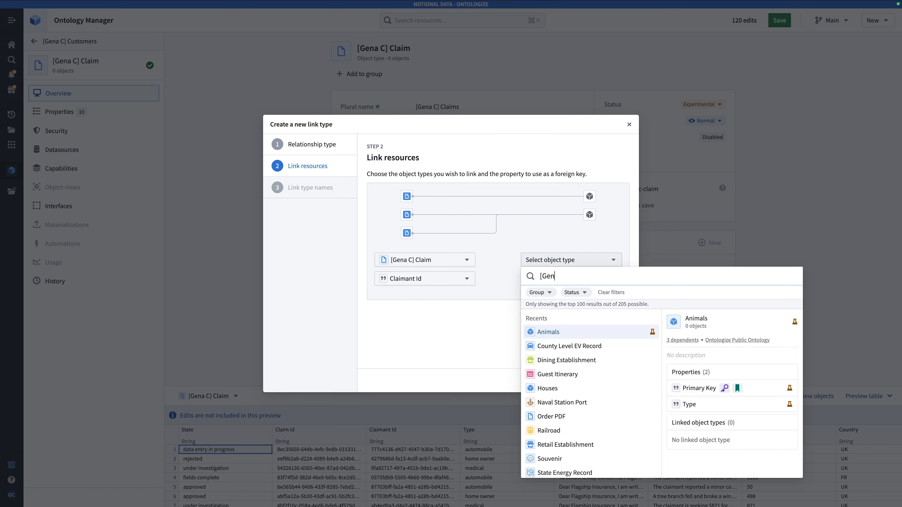
{"action": "type", "text": "a C] c"}
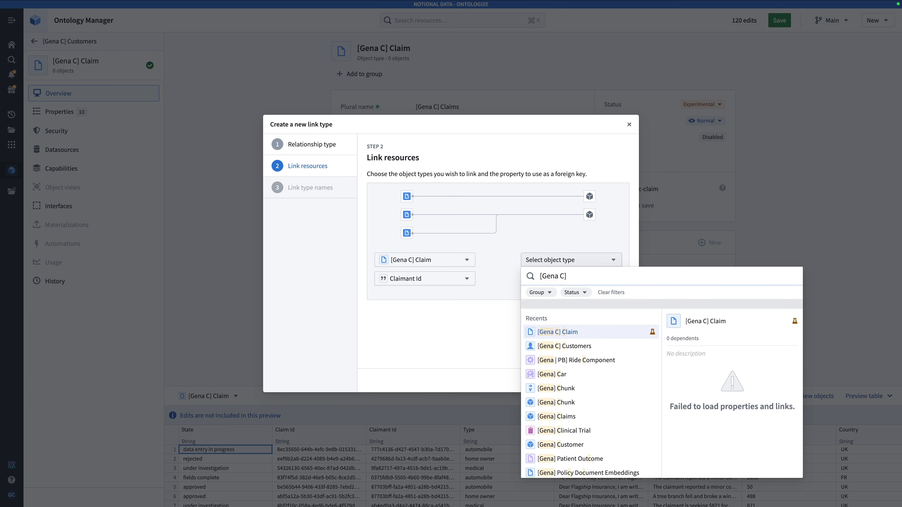
{"action": "left_click", "coordinate": [607, 347]}
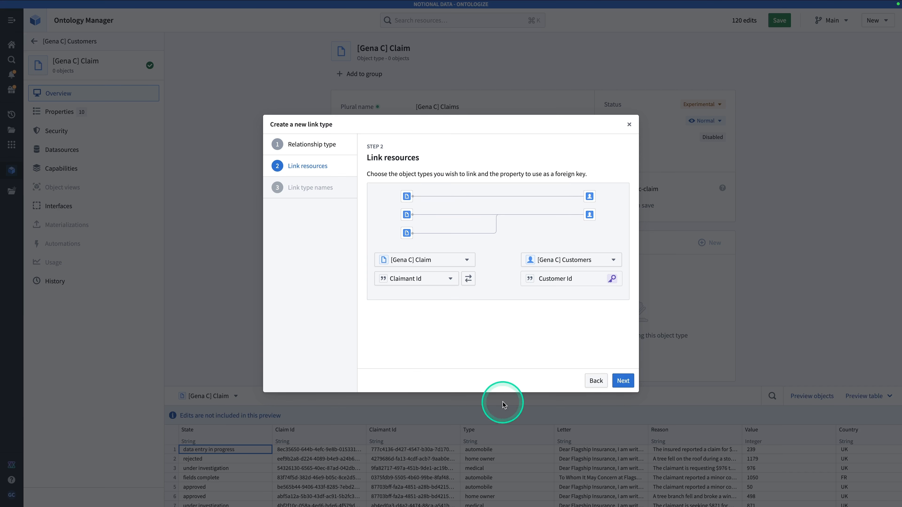
{"action": "left_click", "coordinate": [614, 388]}
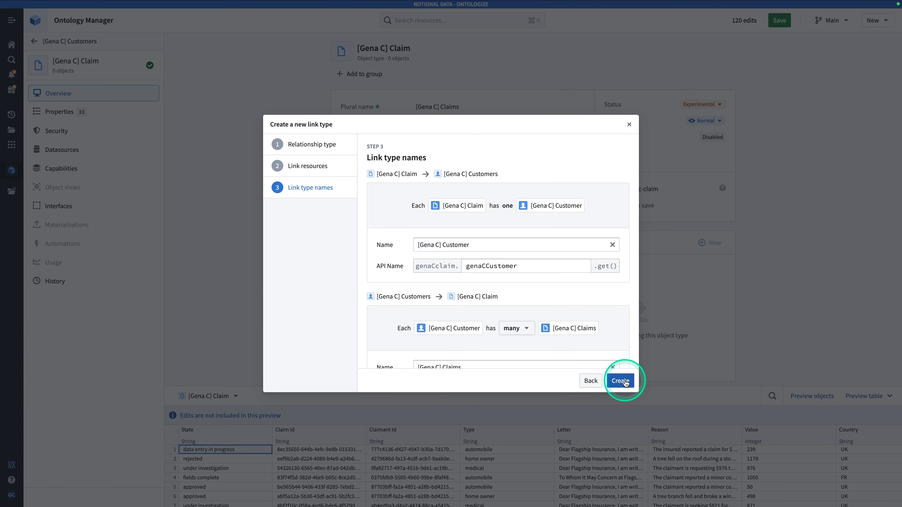
{"action": "left_click", "coordinate": [621, 381]}
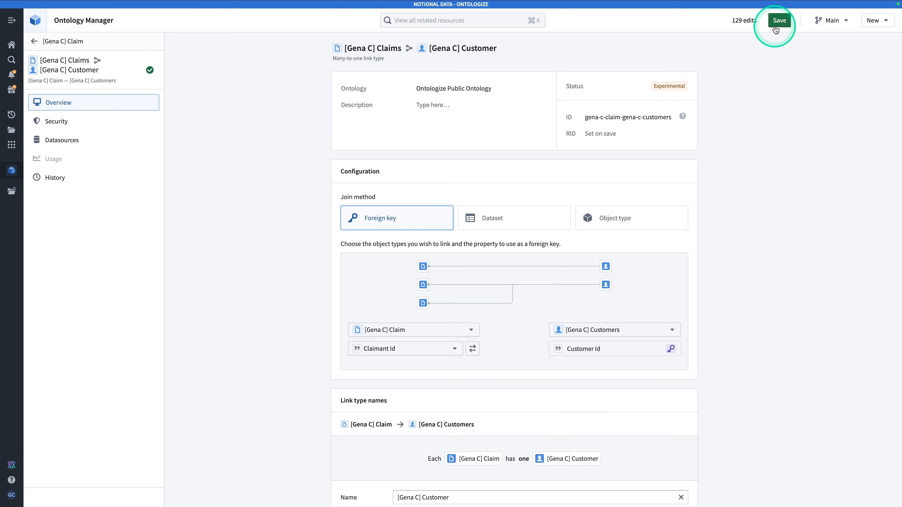
- Save all pending object type and link type changes to the ontology
{"action": "left_click", "coordinate": [780, 20]}
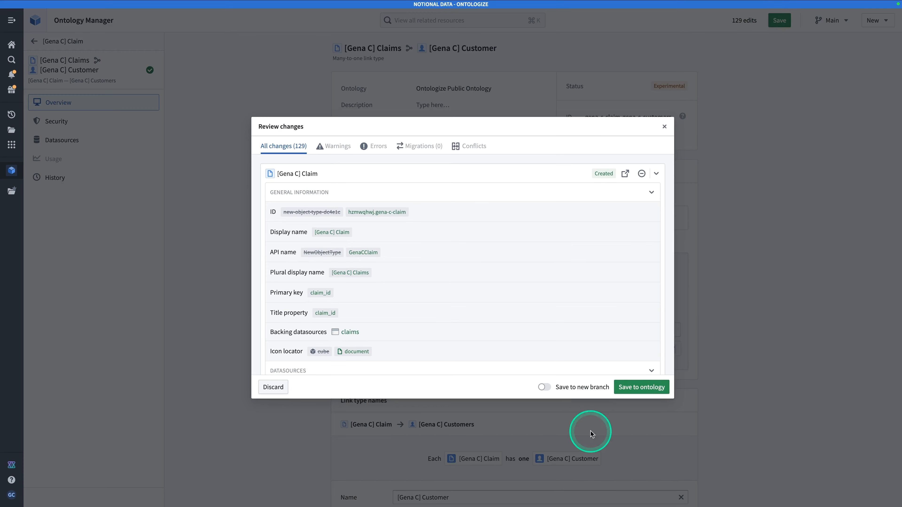
{"action": "left_click", "coordinate": [639, 387]}
{"action": "left_click", "coordinate": [537, 276]}
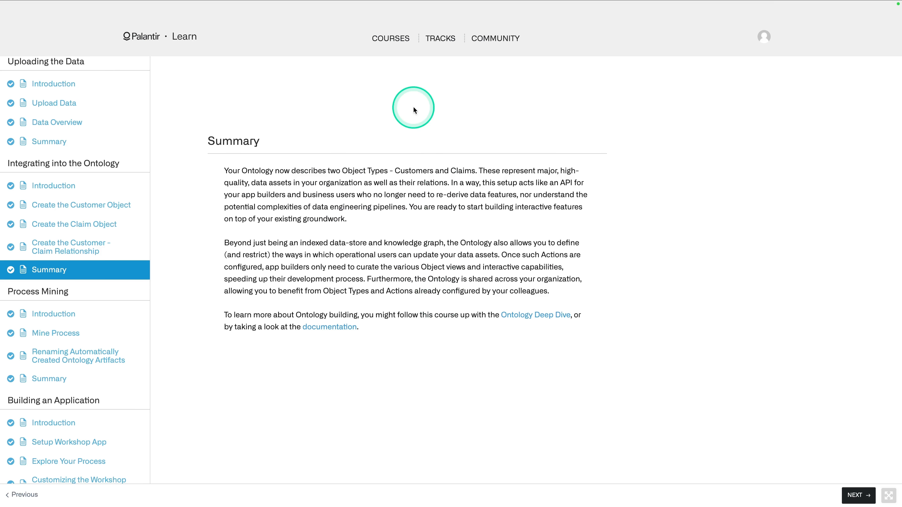
- Read the ontology integration summary in the Palantir Learn course and open the Process Mining introduction
{"action": "scroll", "coordinate": [457, 165], "scroll_direction": "down", "scroll_amount": 1}
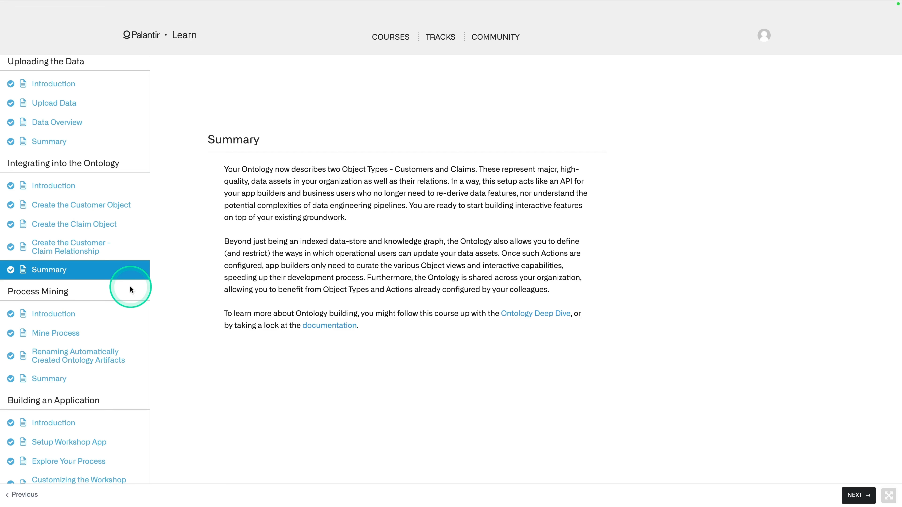
{"action": "left_click", "coordinate": [106, 315]}
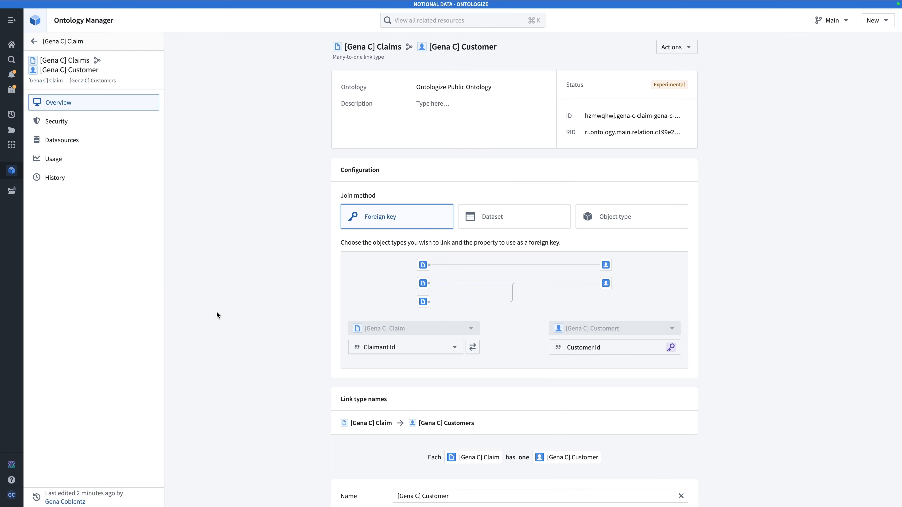
- Search the platform for machinery, switch to the Machinery app and create a new graph
{"action": "key", "text": "super+j"}
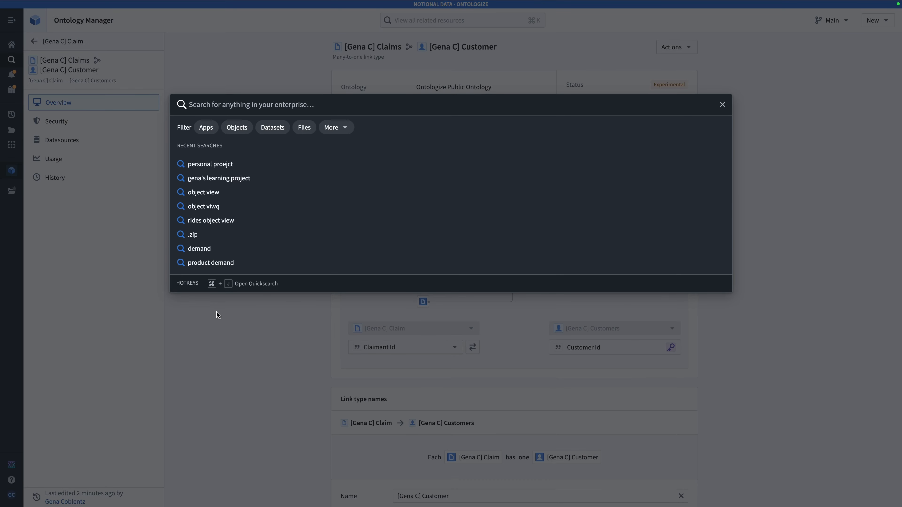
{"action": "type", "text": "machinery"}
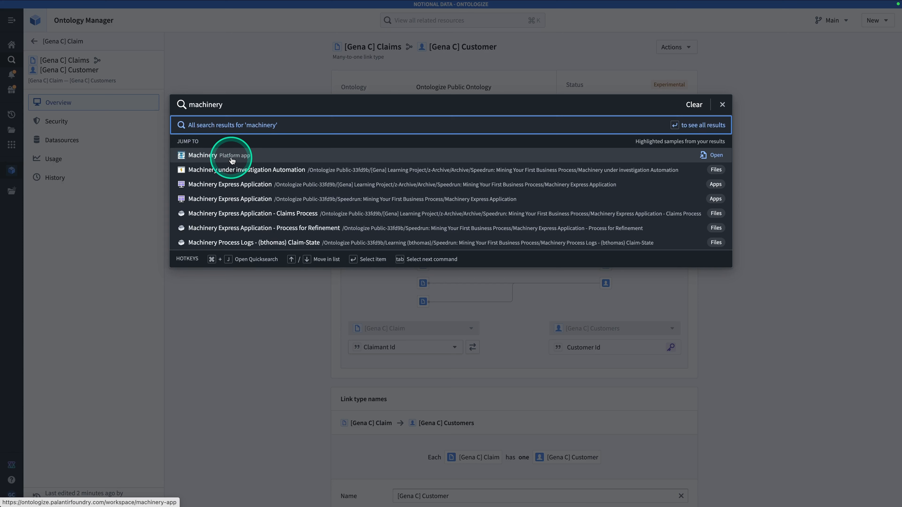
{"action": "left_click", "coordinate": [232, 161]}
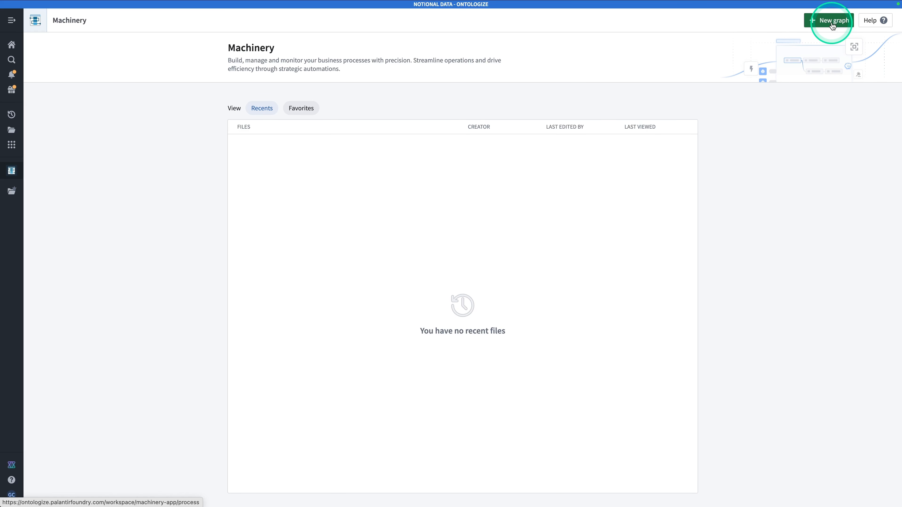
{"action": "left_click", "coordinate": [832, 22]}
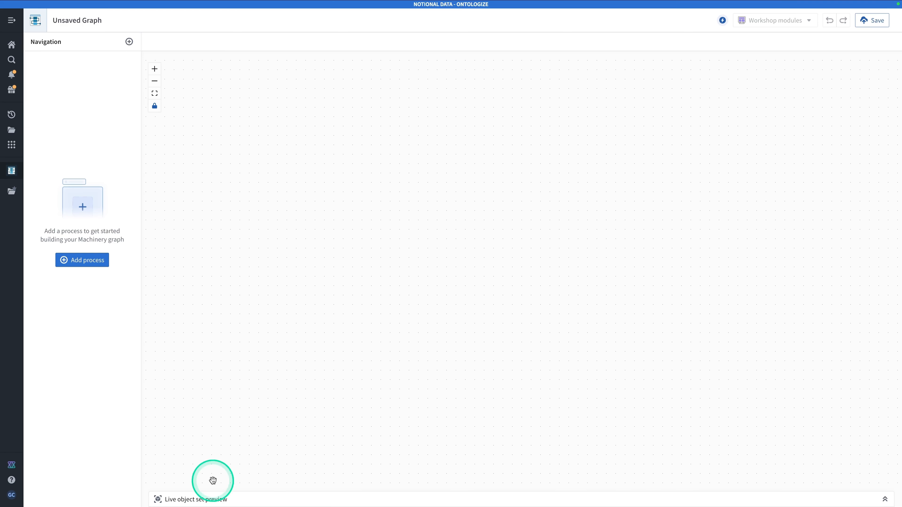
- Add a process to the graph and start its mining configuration with the author's Claim object type
{"action": "left_click", "coordinate": [74, 263]}
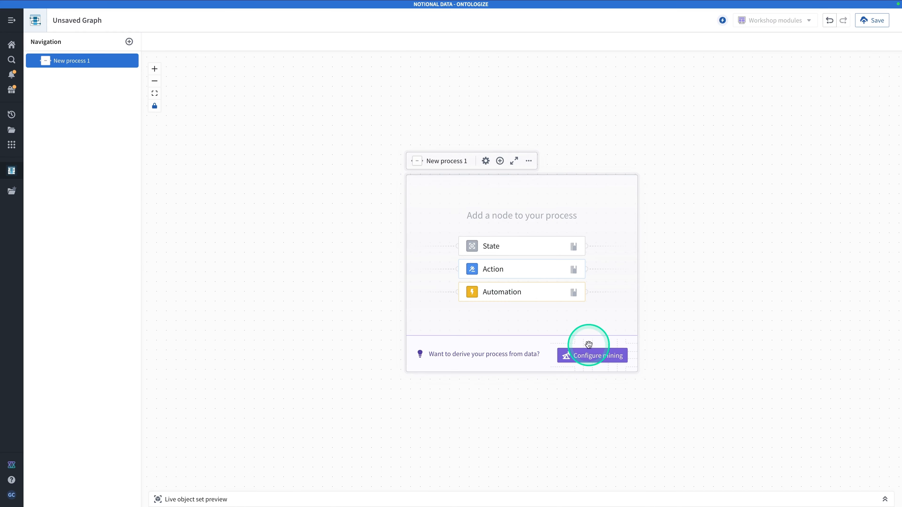
{"action": "left_click", "coordinate": [604, 356]}
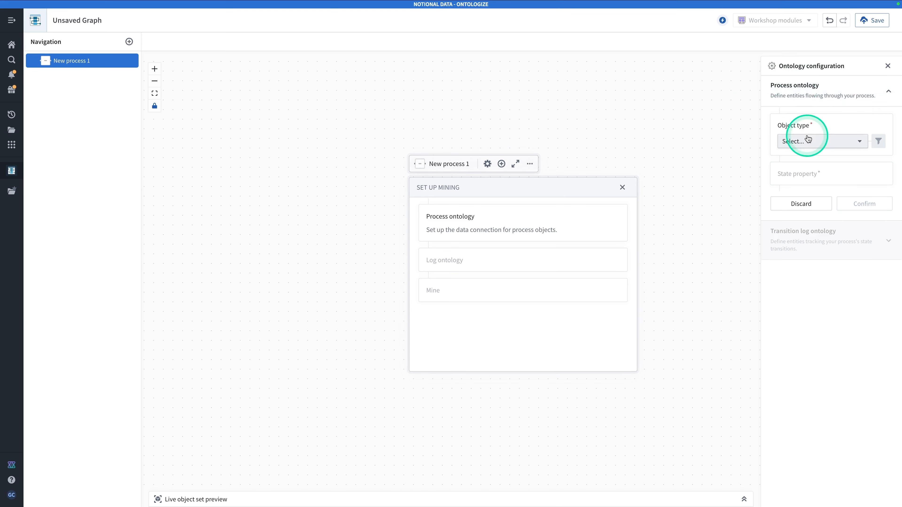
{"action": "left_click", "coordinate": [817, 144]}
{"action": "type", "text": "claim"}
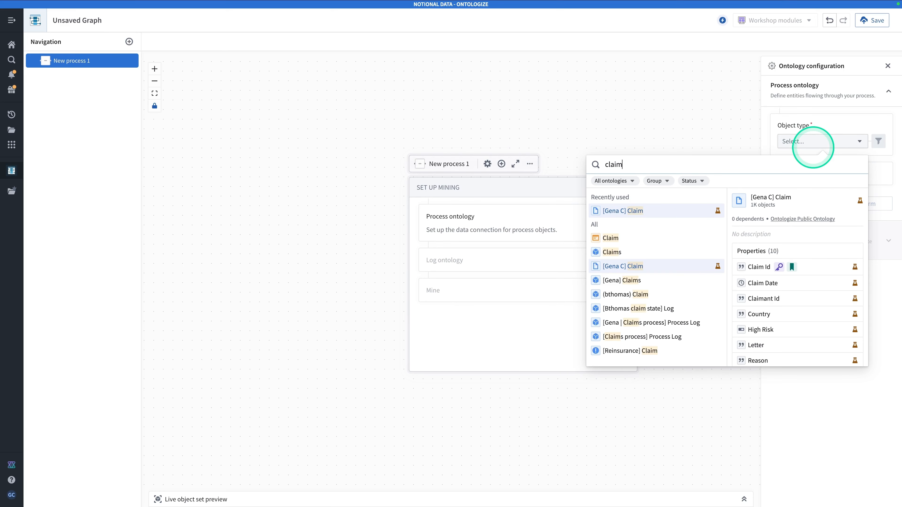
{"action": "left_click", "coordinate": [639, 212]}
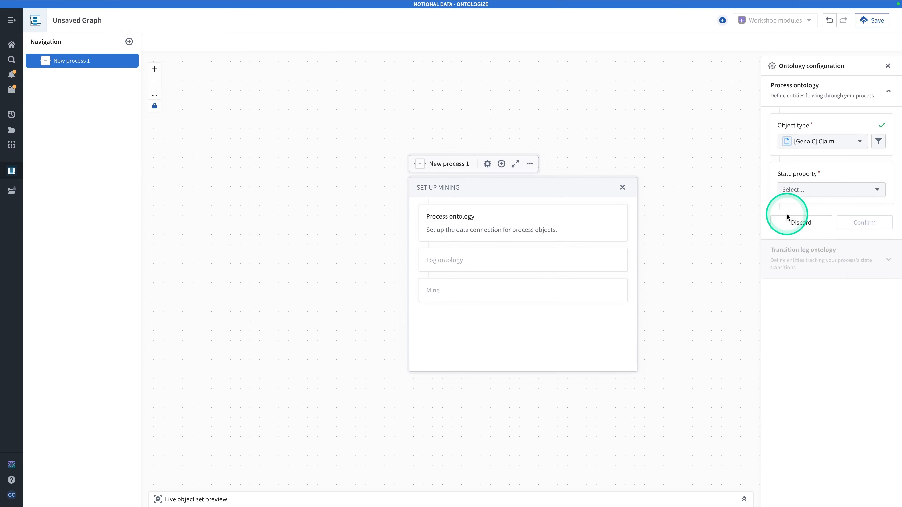
- Set State as the Claim process's state property and confirm the process ontology
{"action": "left_click", "coordinate": [832, 188]}
{"action": "left_click", "coordinate": [813, 242]}
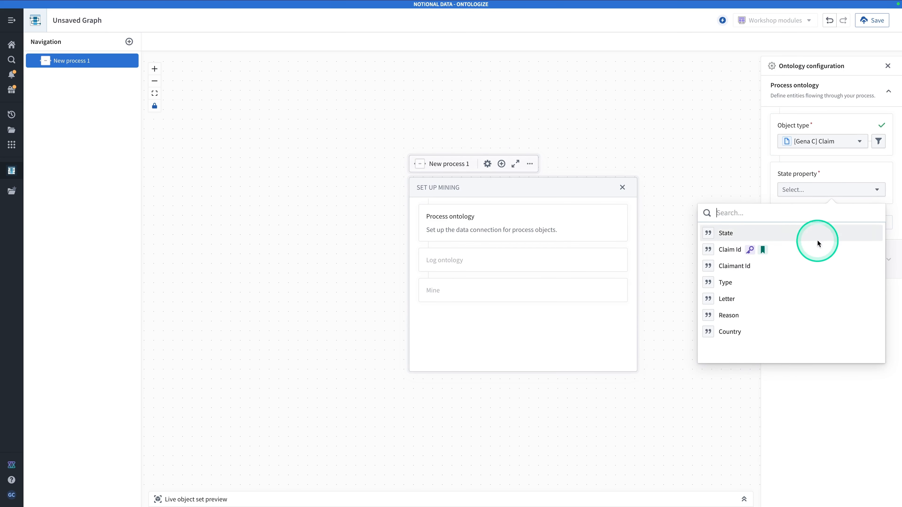
{"action": "left_click", "coordinate": [877, 223]}
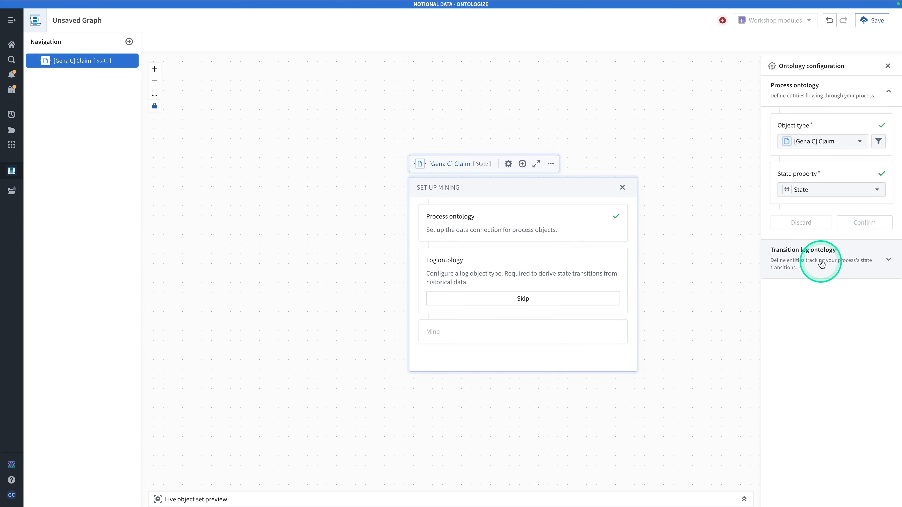
- Start installing a new log object type for the transition log ontology, using a dataset as its changelog datasource
{"action": "left_click", "coordinate": [838, 263]}
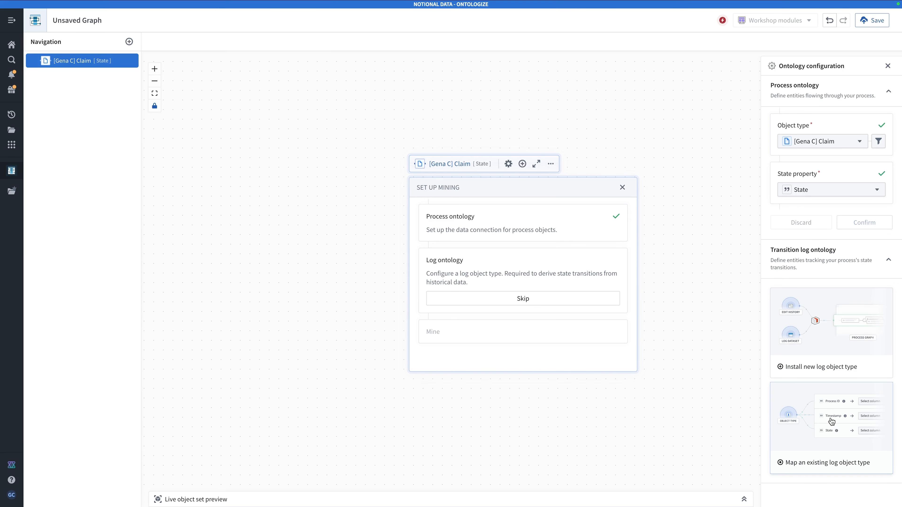
{"action": "left_click", "coordinate": [818, 370]}
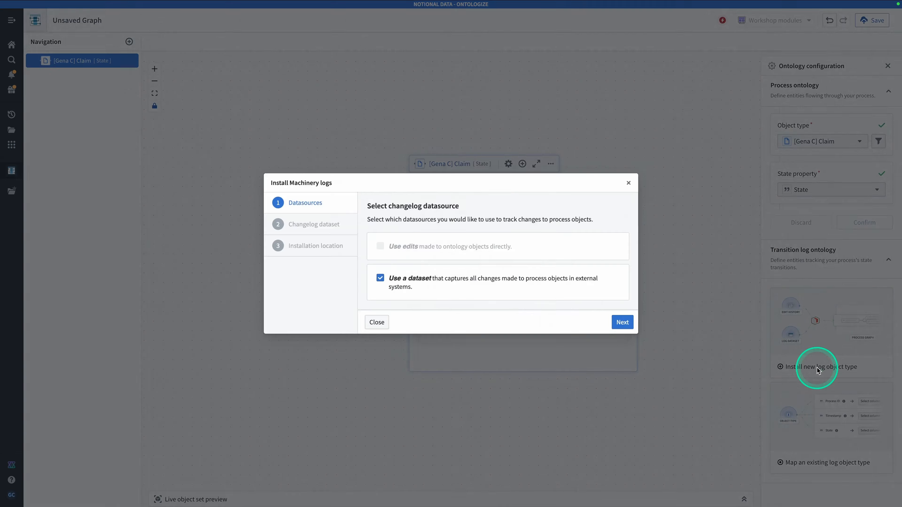
{"action": "left_click", "coordinate": [442, 286]}
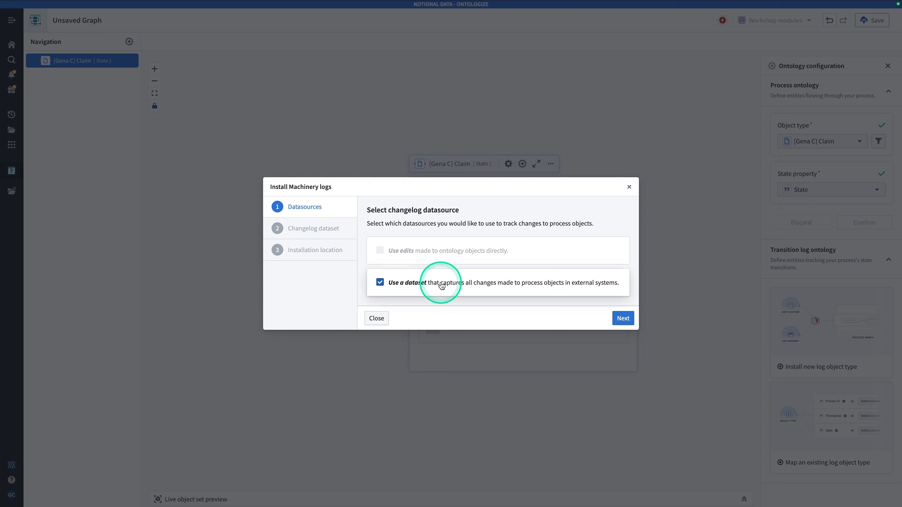
{"action": "left_click", "coordinate": [508, 290]}
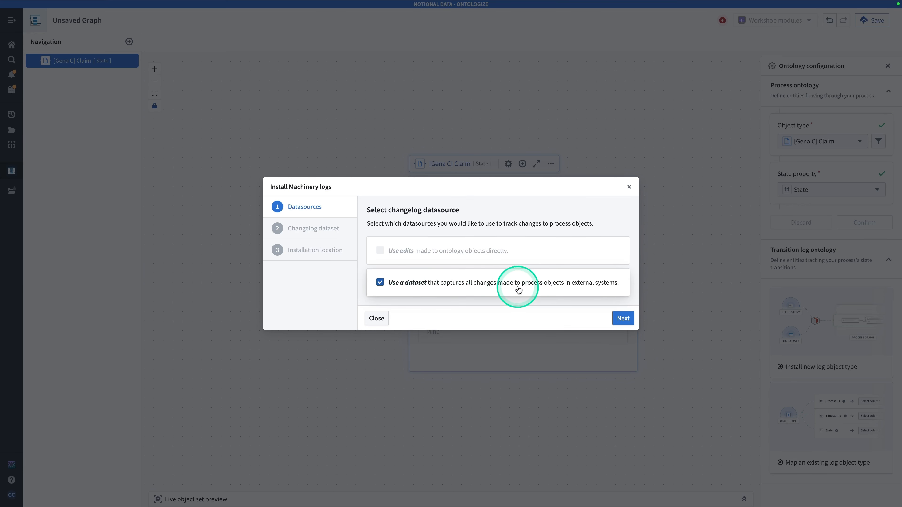
{"action": "left_click", "coordinate": [624, 319]}
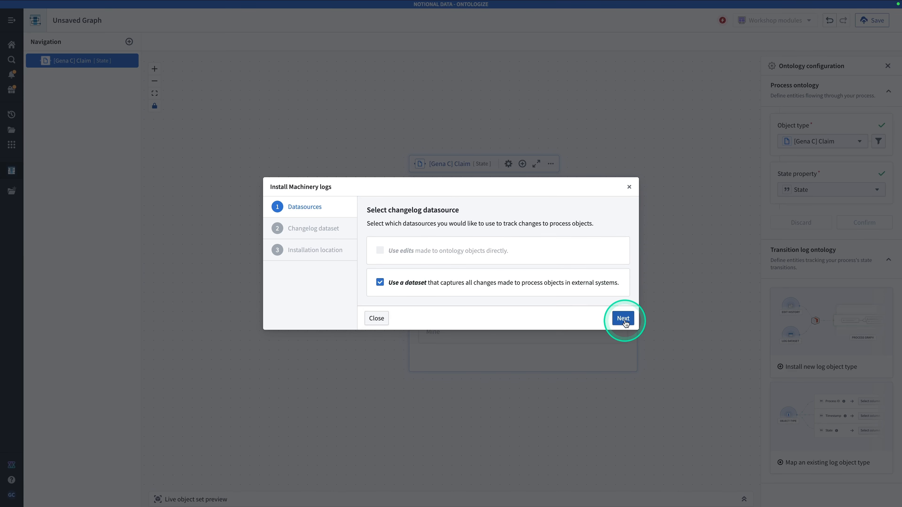
- Search for "claim logs" and select the claim_logs dataset from the learning project's Speedrun folder as the changelog dataset
{"action": "left_click", "coordinate": [497, 245]}
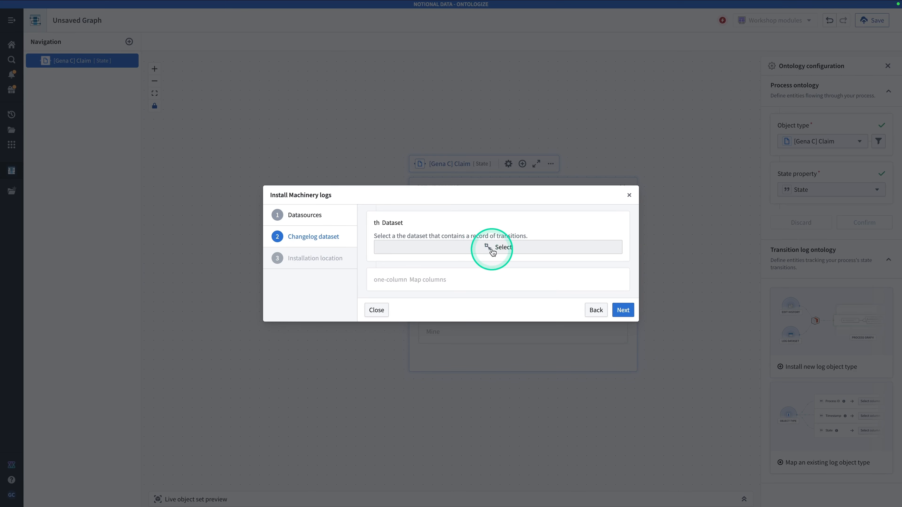
{"action": "left_click", "coordinate": [502, 246]}
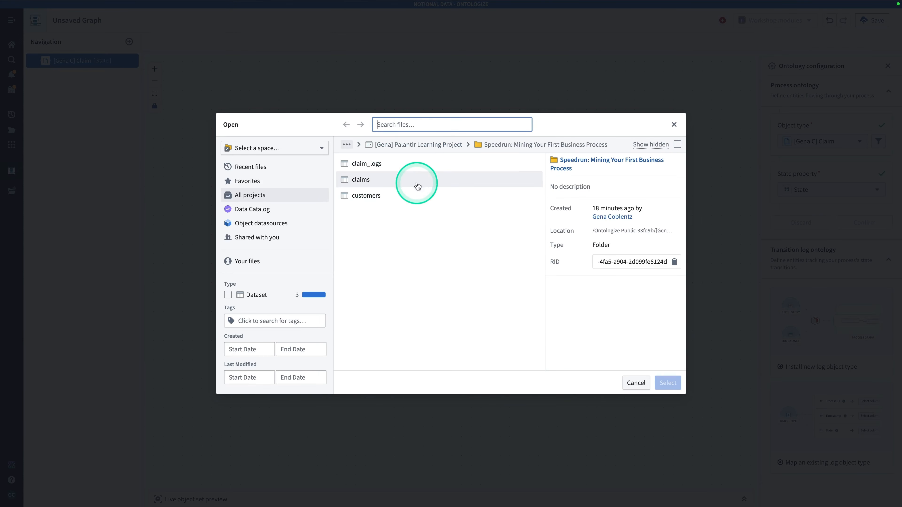
{"action": "left_click", "coordinate": [417, 123]}
{"action": "type", "text": "cl"}
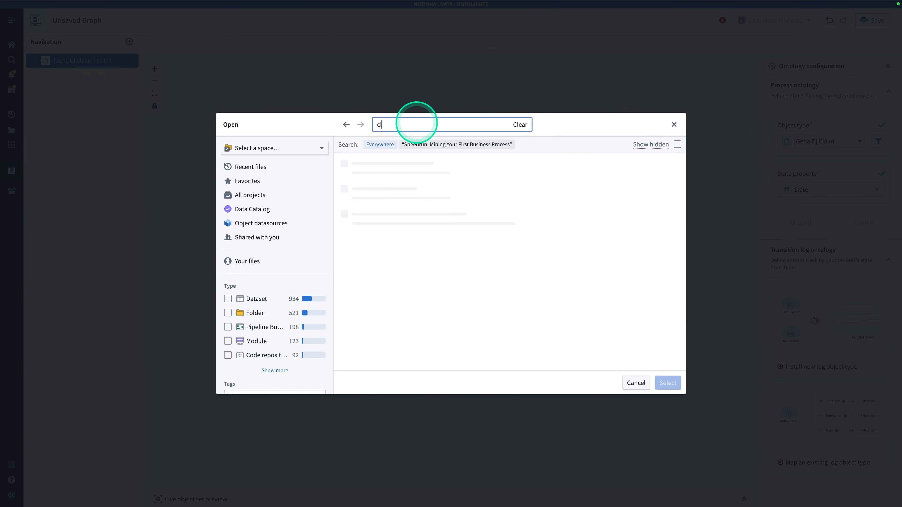
{"action": "type", "text": "aim logs"}
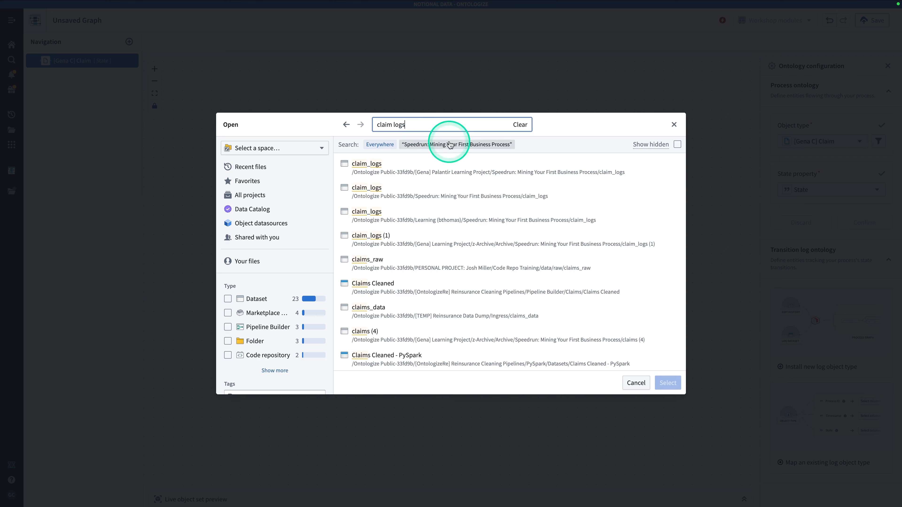
{"action": "left_click", "coordinate": [645, 173]}
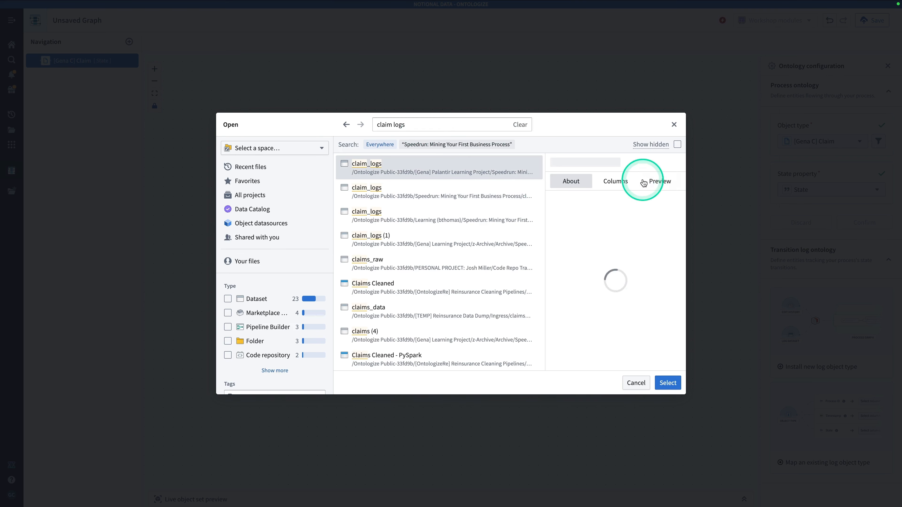
{"action": "left_click", "coordinate": [668, 383]}
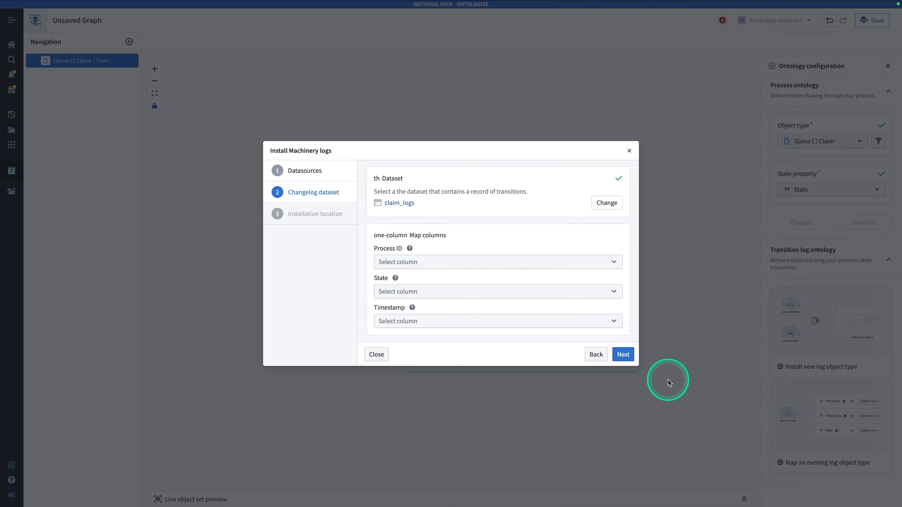
- Map the changelog's Process ID to claim_id, State to new_state and Timestamp to timestamp, and continue to the installation location
{"action": "left_click", "coordinate": [521, 264]}
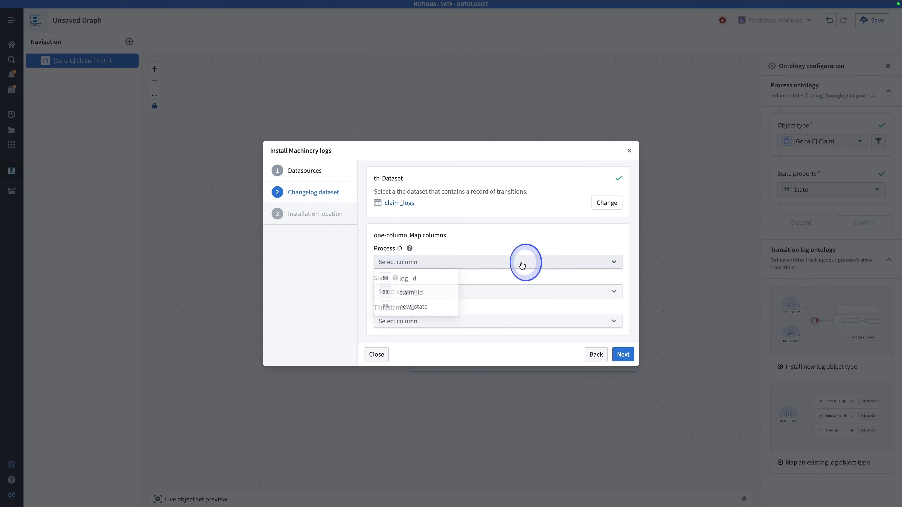
{"action": "left_click", "coordinate": [421, 293]}
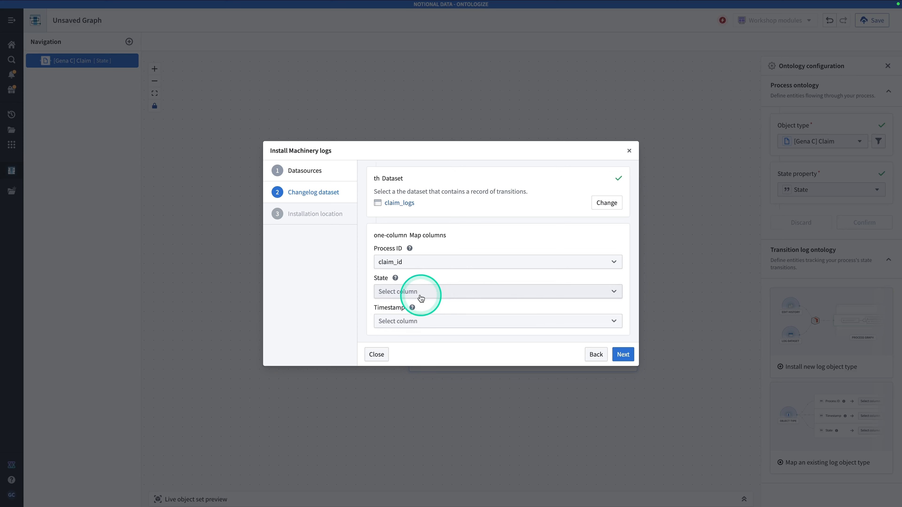
{"action": "left_click", "coordinate": [471, 297]}
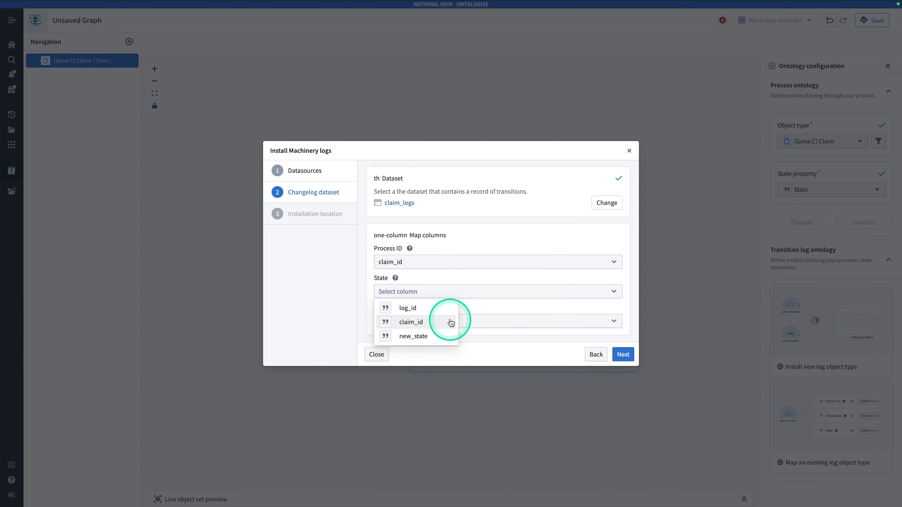
{"action": "left_click", "coordinate": [436, 336]}
{"action": "left_click", "coordinate": [446, 330]}
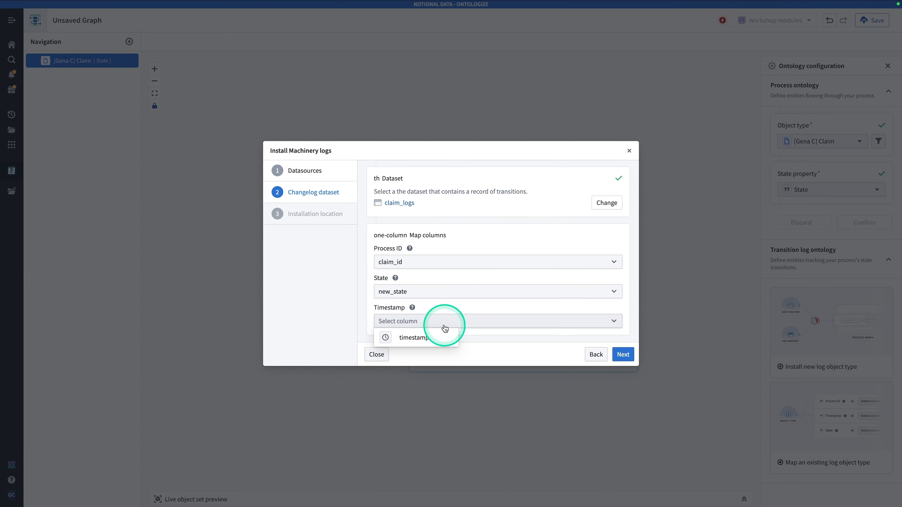
{"action": "left_click", "coordinate": [437, 338]}
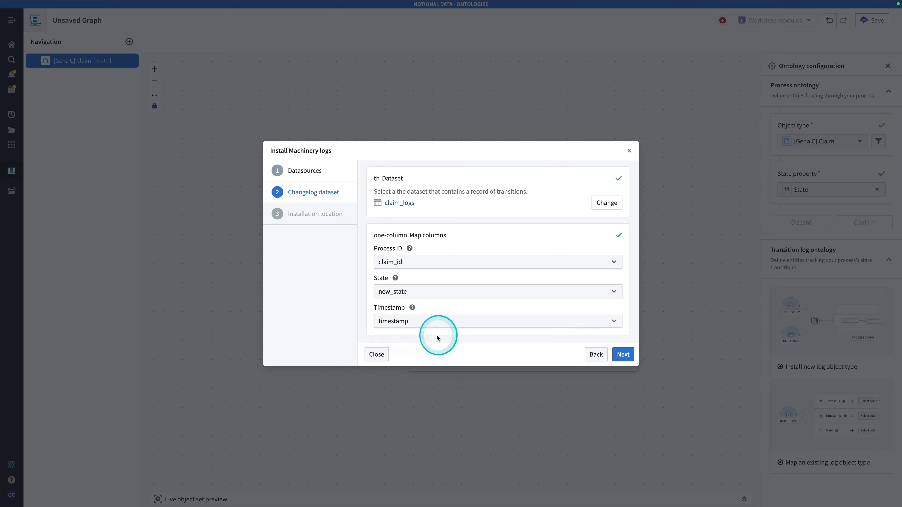
{"action": "left_click", "coordinate": [622, 358]}
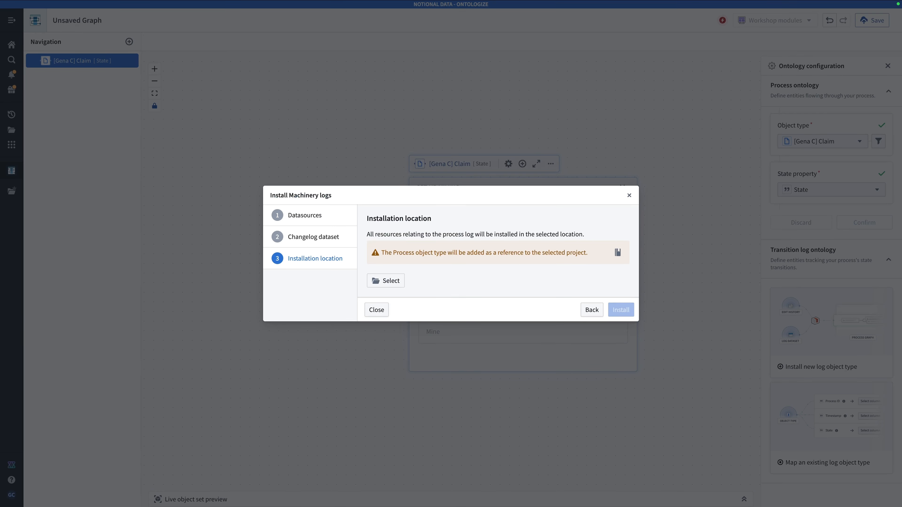
- Install the process log resources in the Speedrun: Mining Your First Business Process folder and accept the installed log ontology
{"action": "left_click", "coordinate": [380, 280]}
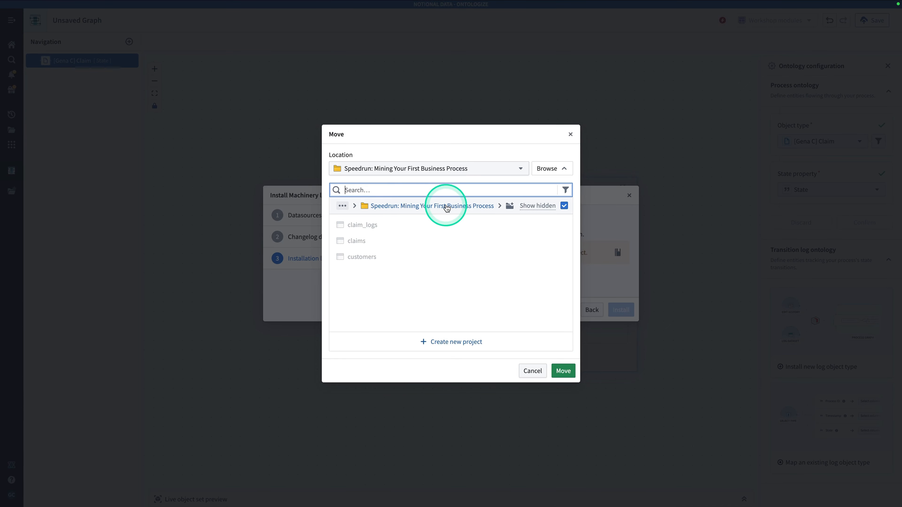
{"action": "left_click", "coordinate": [563, 381]}
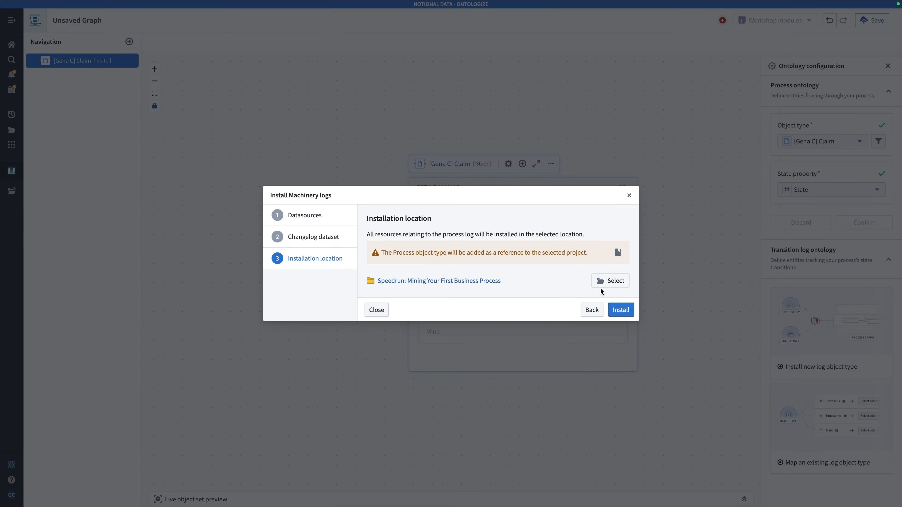
{"action": "left_click", "coordinate": [621, 310]}
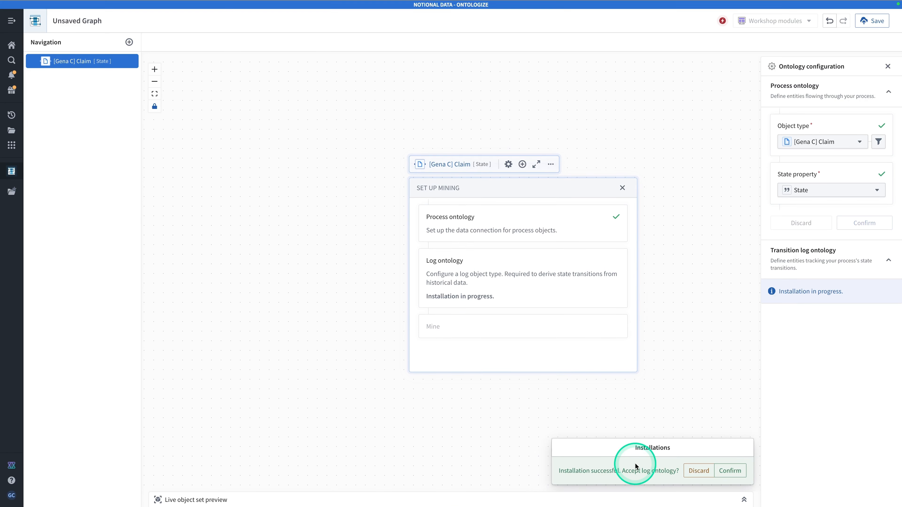
{"action": "left_click", "coordinate": [729, 470]}
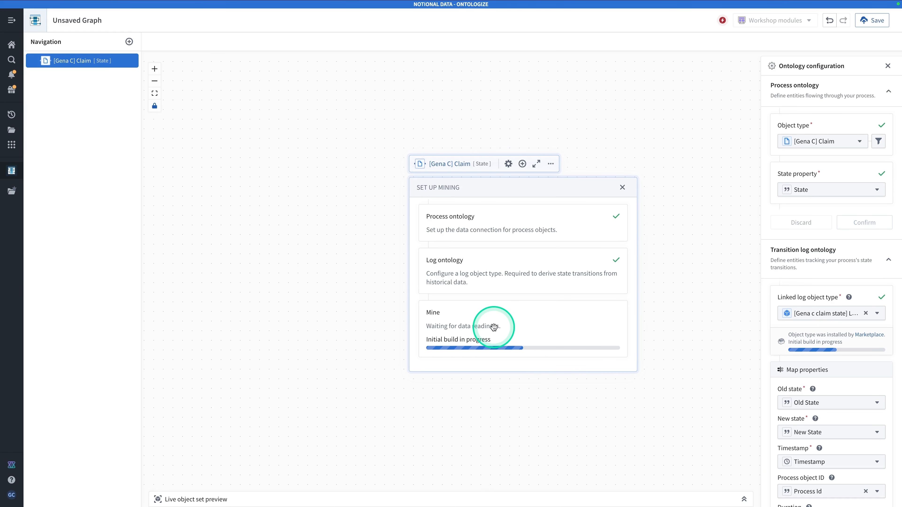
- Examine the property mappings of the linked log object type while its initial build and indexing run
{"action": "scroll", "coordinate": [866, 339], "scroll_direction": "down", "scroll_amount": 5}
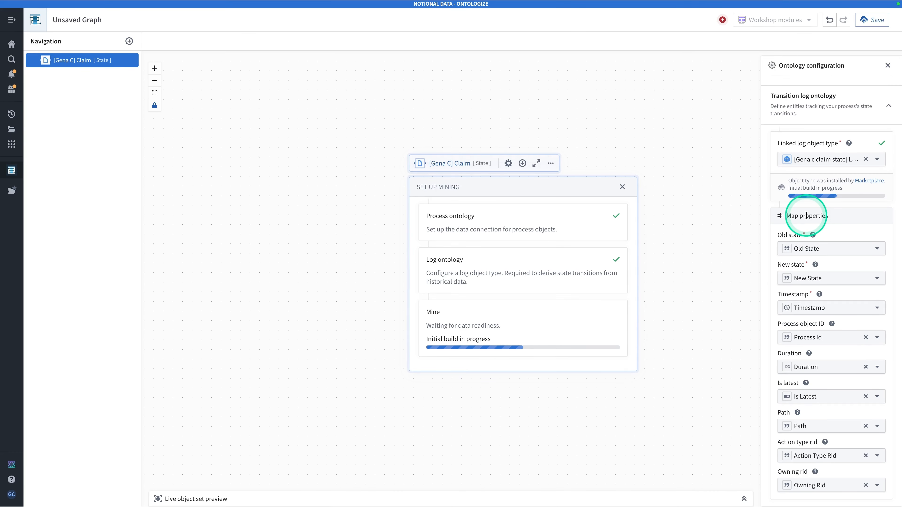
{"action": "scroll", "coordinate": [806, 216], "scroll_direction": "up", "scroll_amount": 1}
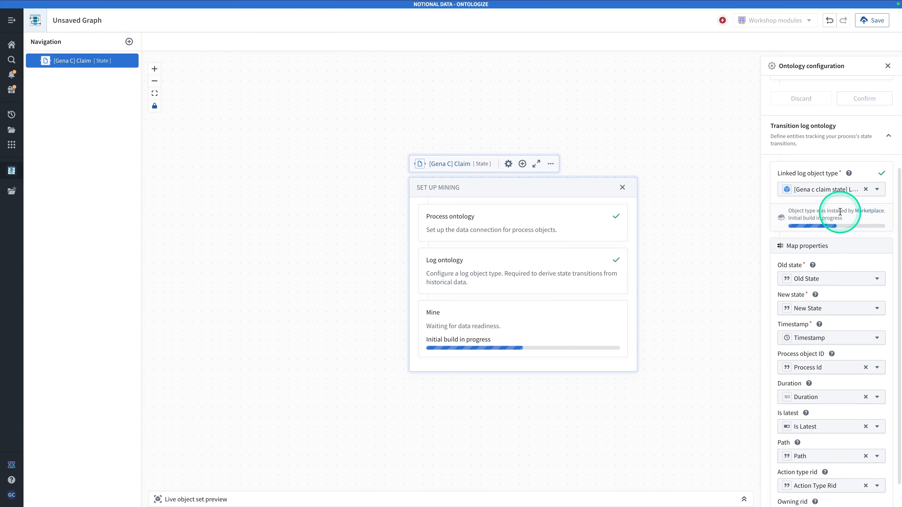
{"action": "scroll", "coordinate": [839, 212], "scroll_direction": "down", "scroll_amount": 1}
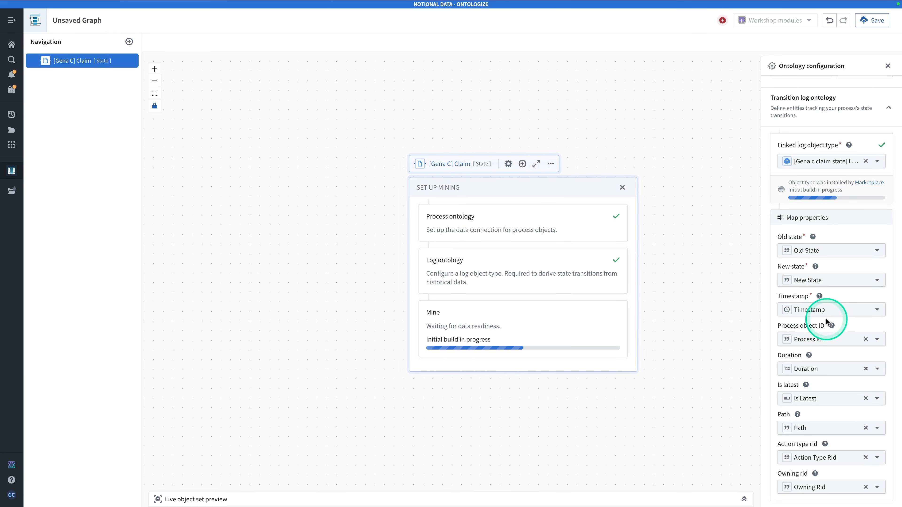
{"action": "scroll", "coordinate": [836, 340], "scroll_direction": "down", "scroll_amount": 1}
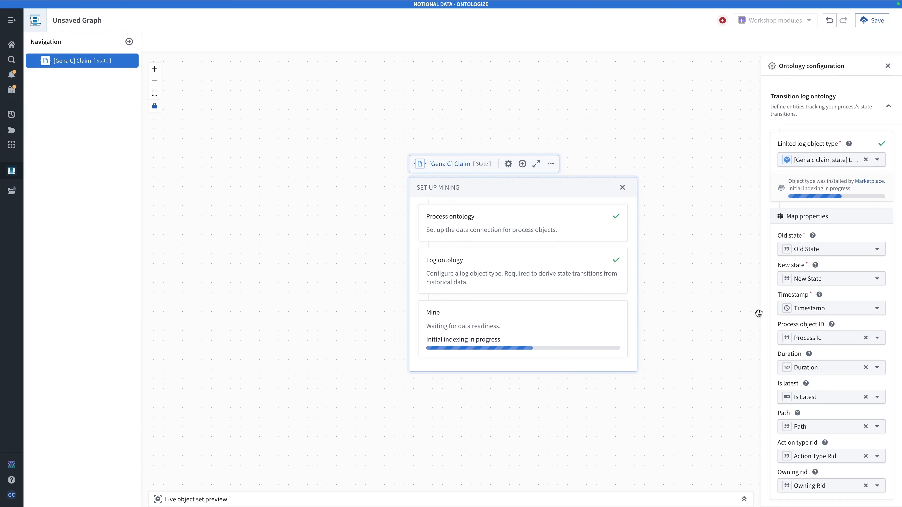
{"action": "left_click", "coordinate": [749, 319]}
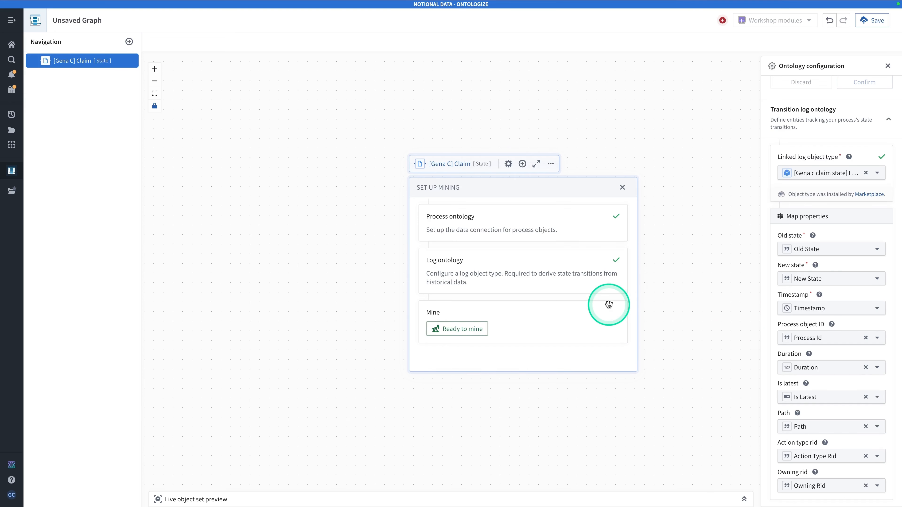
- Mine the Claim process from its process and log objects, cancel the mined result and reopen the mining setup
{"action": "left_click", "coordinate": [449, 328]}
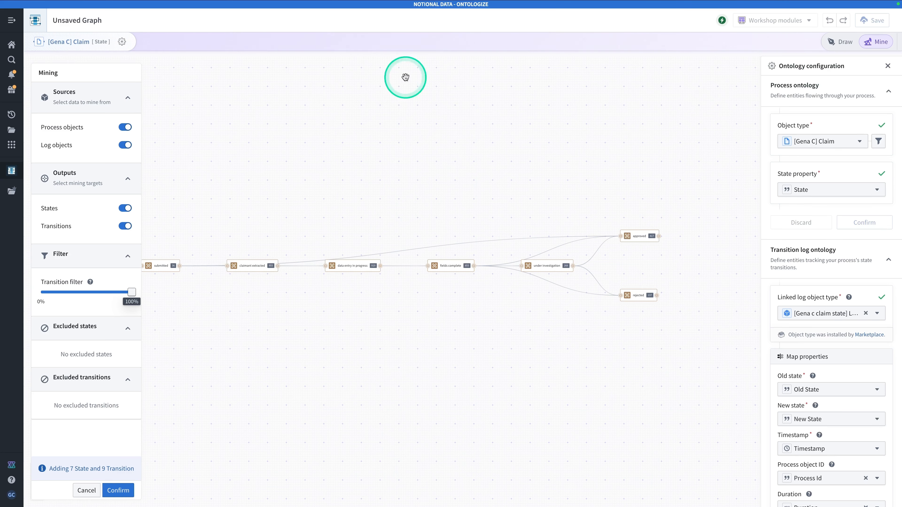
{"action": "left_click", "coordinate": [87, 491]}
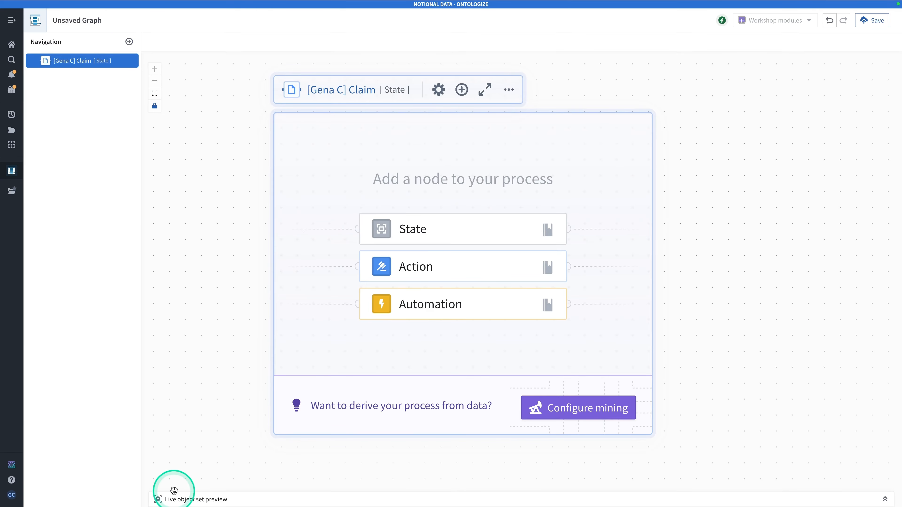
{"action": "left_click", "coordinate": [598, 369]}
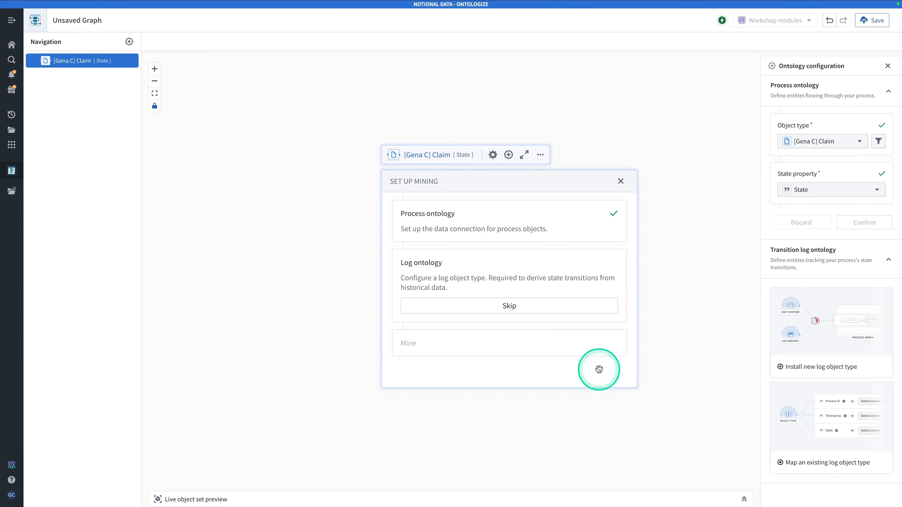
- Map an existing log object type to the Claim process, choosing the claim state Log whose API name has no numeric suffix
{"action": "left_click", "coordinate": [831, 143]}
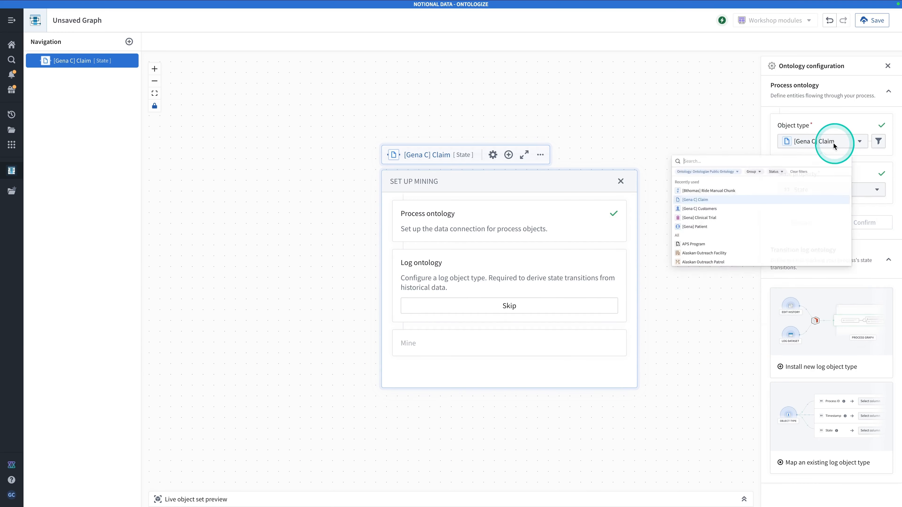
{"action": "left_click", "coordinate": [816, 141]}
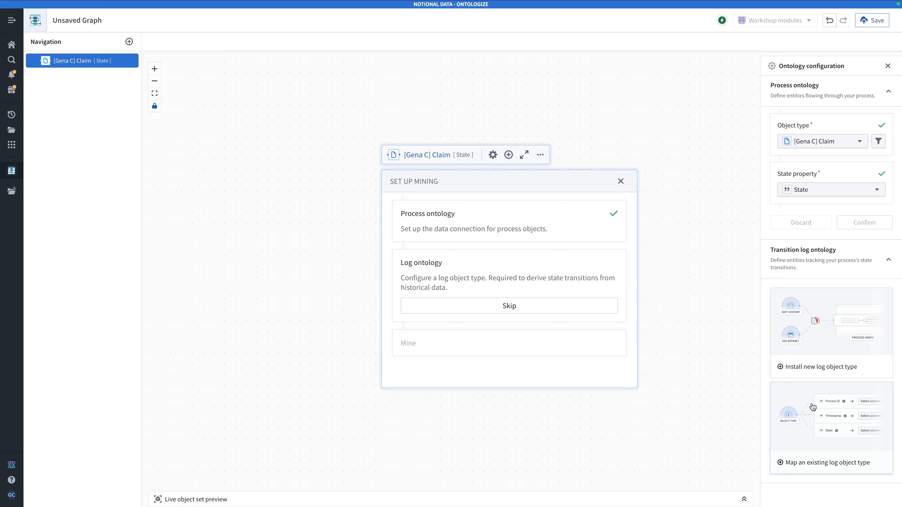
{"action": "left_click", "coordinate": [814, 378]}
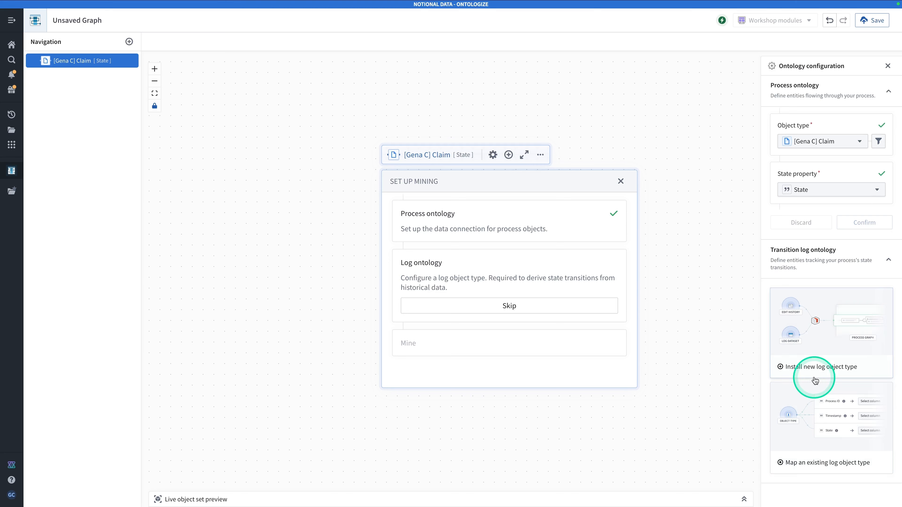
{"action": "left_click", "coordinate": [825, 421]}
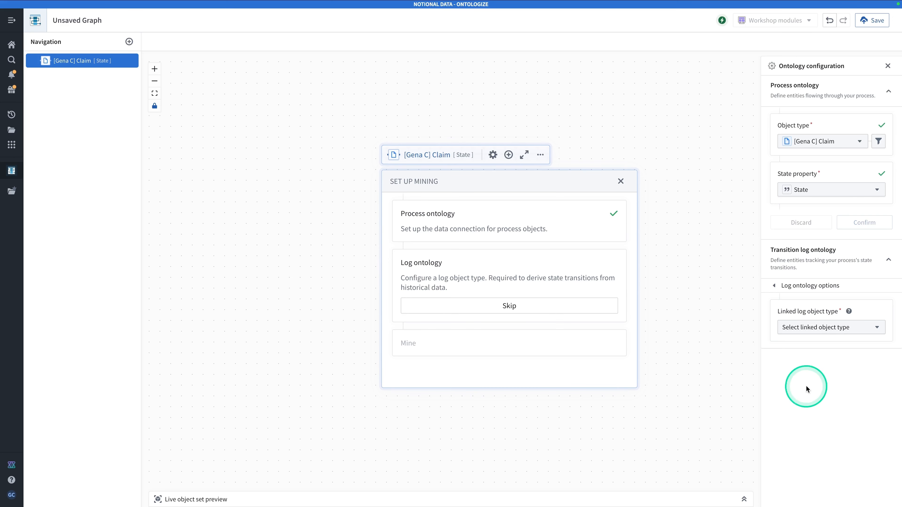
{"action": "left_click", "coordinate": [818, 327]}
{"action": "left_click", "coordinate": [817, 327]}
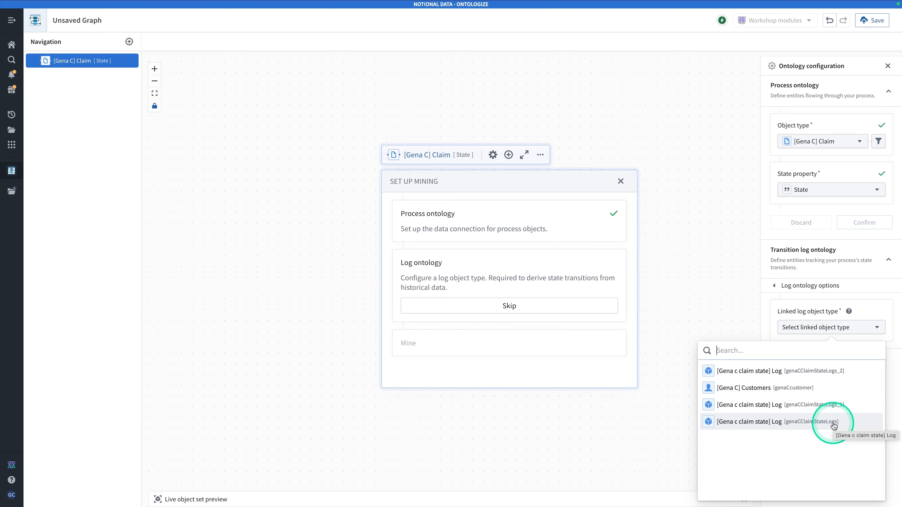
{"action": "left_click", "coordinate": [834, 423]}
- Mine the Claim process from its process and log objects and confirm adding the mined states and transitions
{"action": "left_click", "coordinate": [447, 336]}
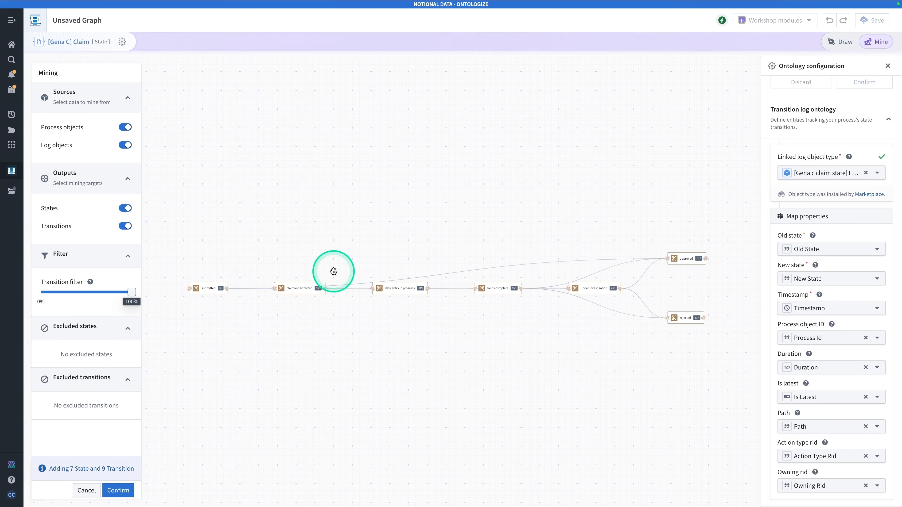
{"action": "left_click_drag", "start_coordinate": [295, 263], "coordinate": [306, 239]}
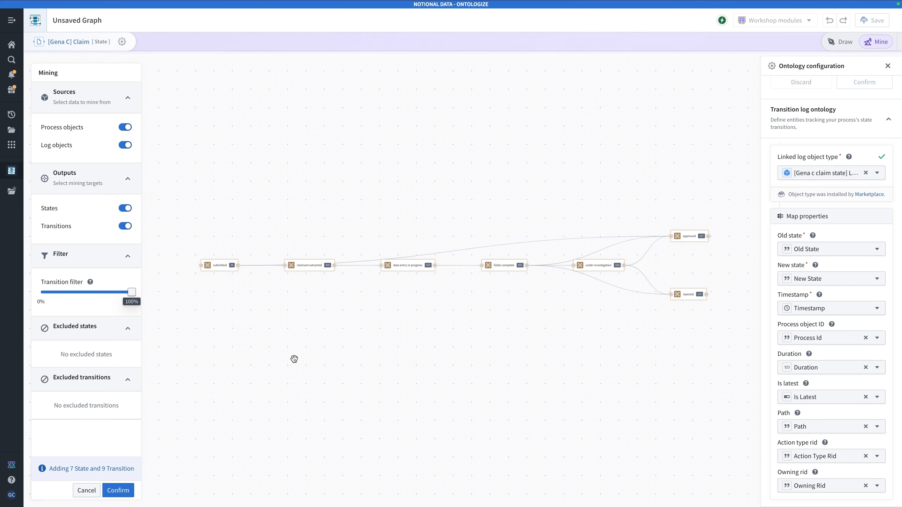
{"action": "scroll", "coordinate": [297, 352], "scroll_direction": "up", "scroll_amount": 1}
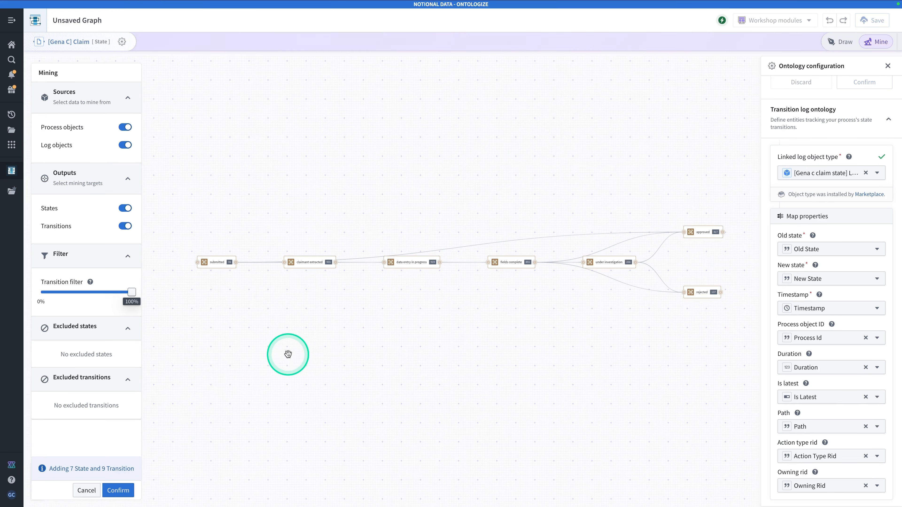
{"action": "scroll", "coordinate": [177, 351], "scroll_direction": "down", "scroll_amount": 1}
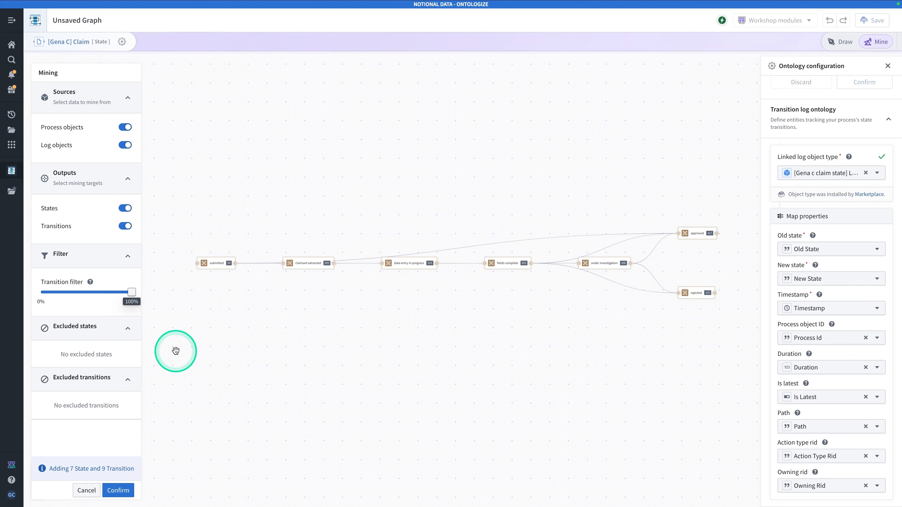
{"action": "left_click", "coordinate": [118, 490]}
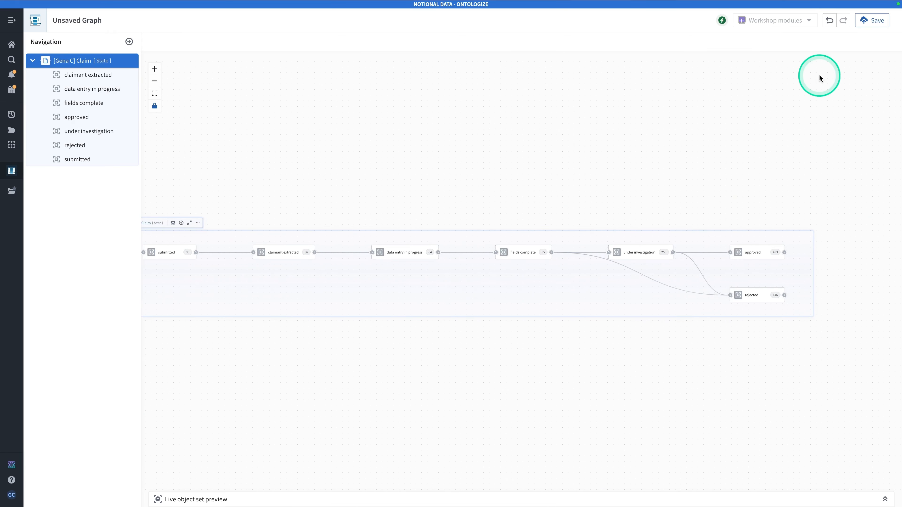
- Save the graph as Claims Process in the Speedrun: Mining Your First Business Process folder
{"action": "left_click", "coordinate": [876, 25]}
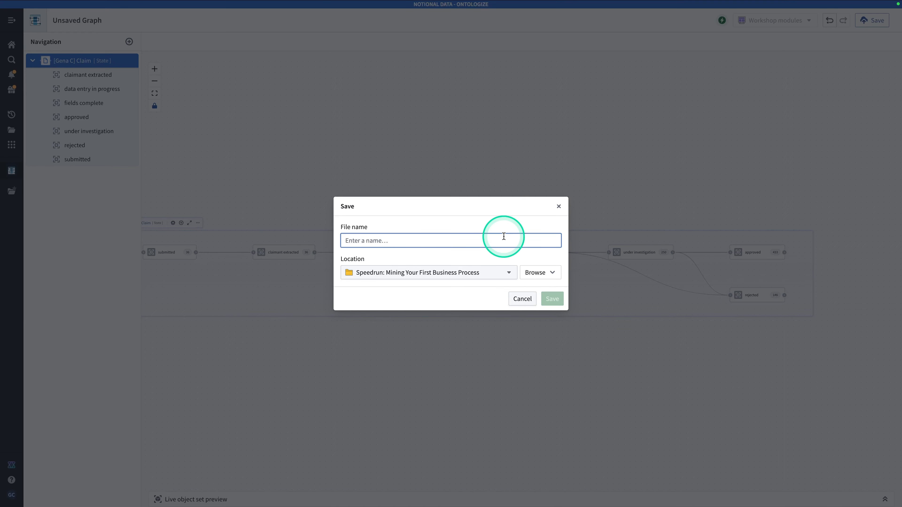
{"action": "type", "text": "Claims Pro"}
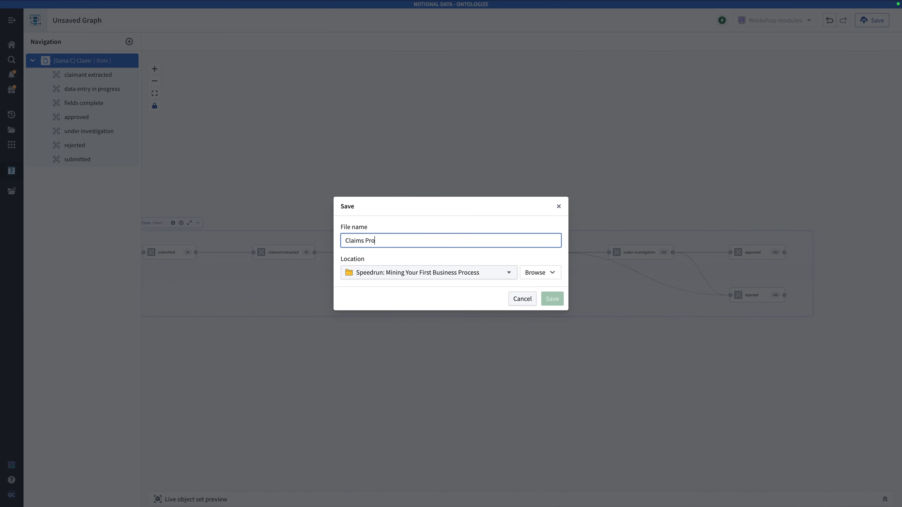
{"action": "type", "text": "cess"}
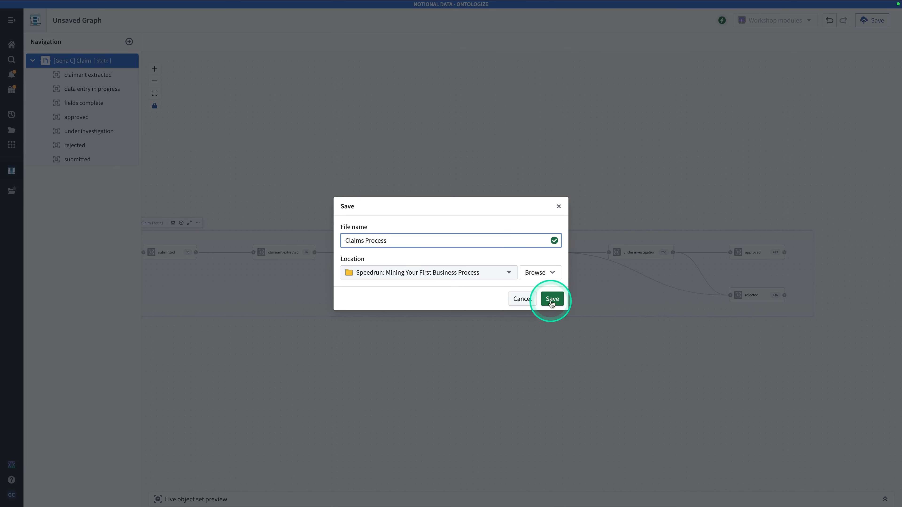
{"action": "left_click", "coordinate": [551, 299]}
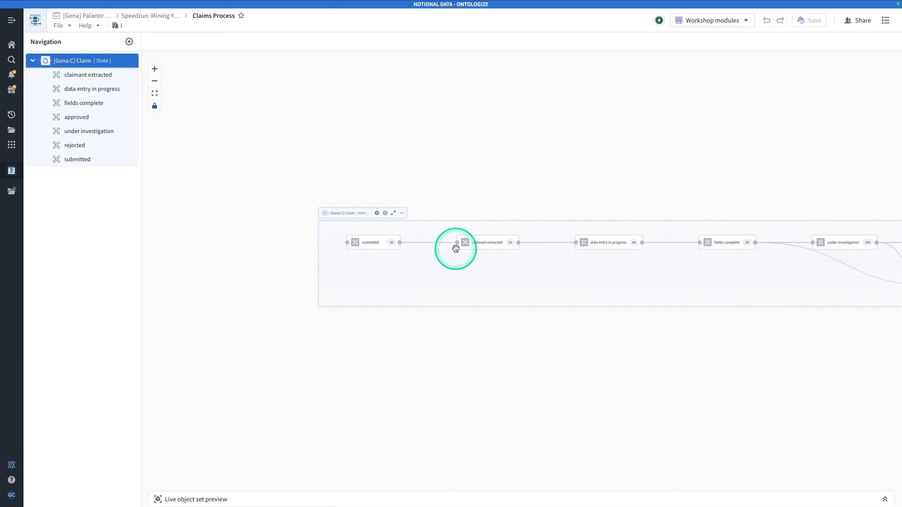
- Examine the claims in the claimant extracted state and the insert options on its transition to data entry in progress
{"action": "scroll", "coordinate": [455, 247], "scroll_direction": "up", "scroll_amount": 3}
{"action": "left_click_drag", "start_coordinate": [544, 261], "coordinate": [375, 271]}
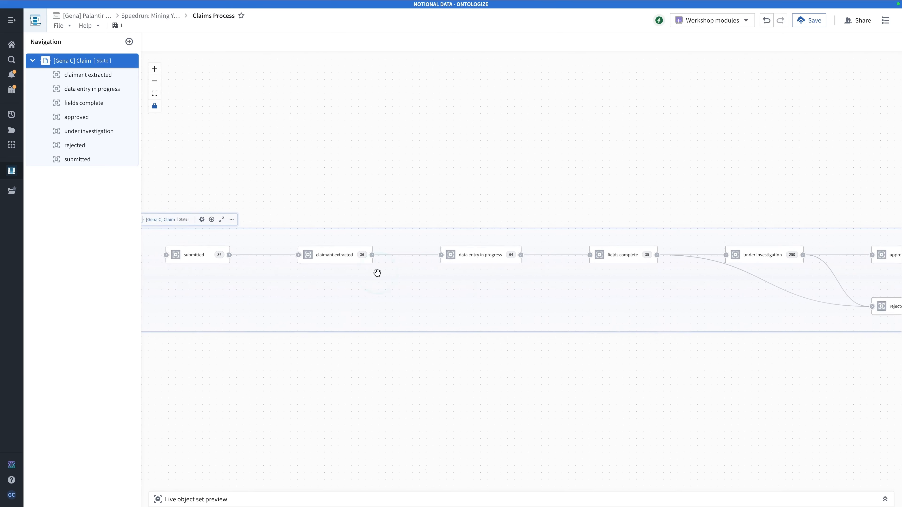
{"action": "left_click", "coordinate": [374, 268]}
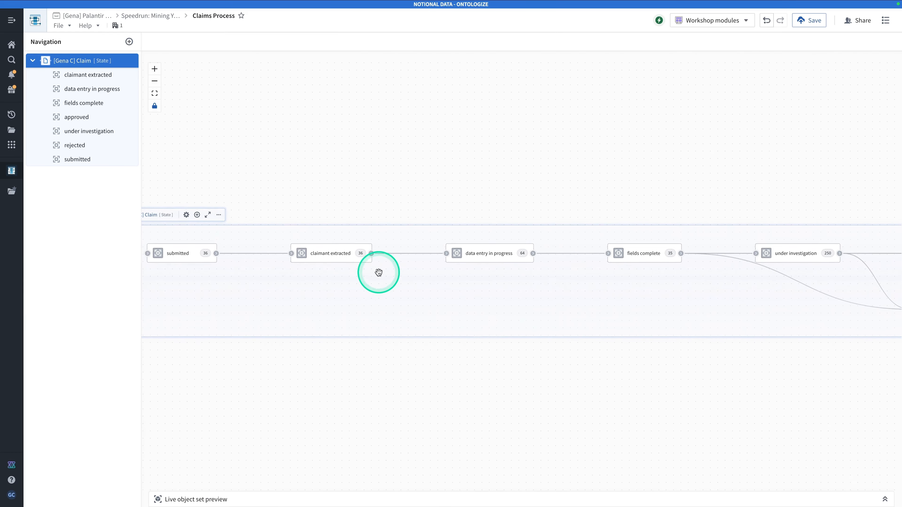
{"action": "left_click", "coordinate": [368, 253]}
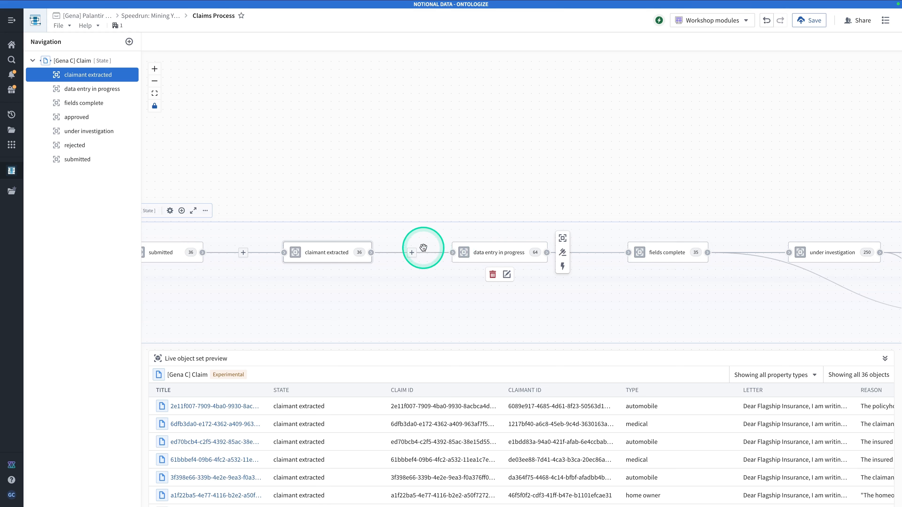
{"action": "left_click", "coordinate": [412, 253]}
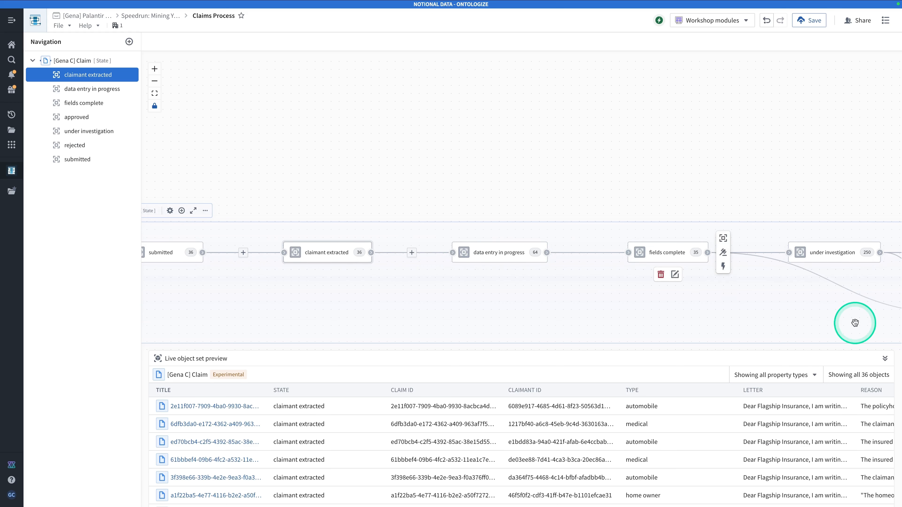
{"action": "left_click", "coordinate": [411, 252]}
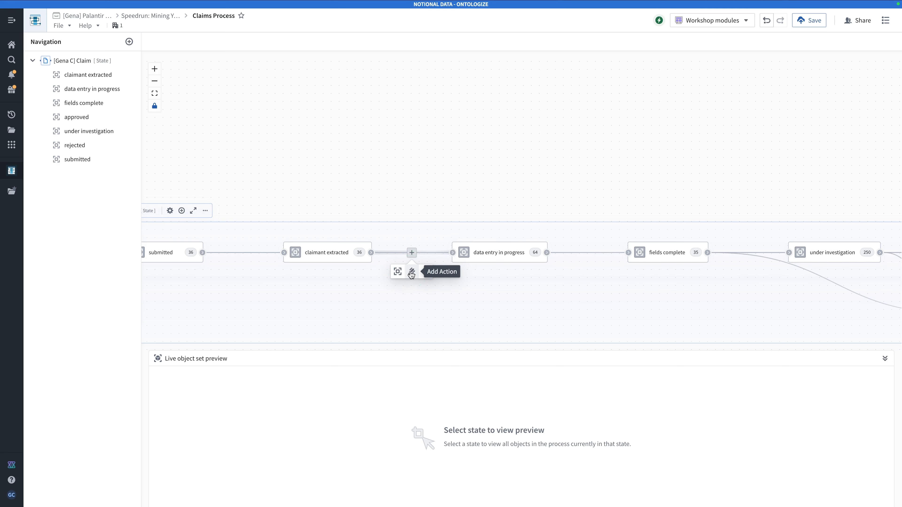
{"action": "left_click", "coordinate": [426, 275]}
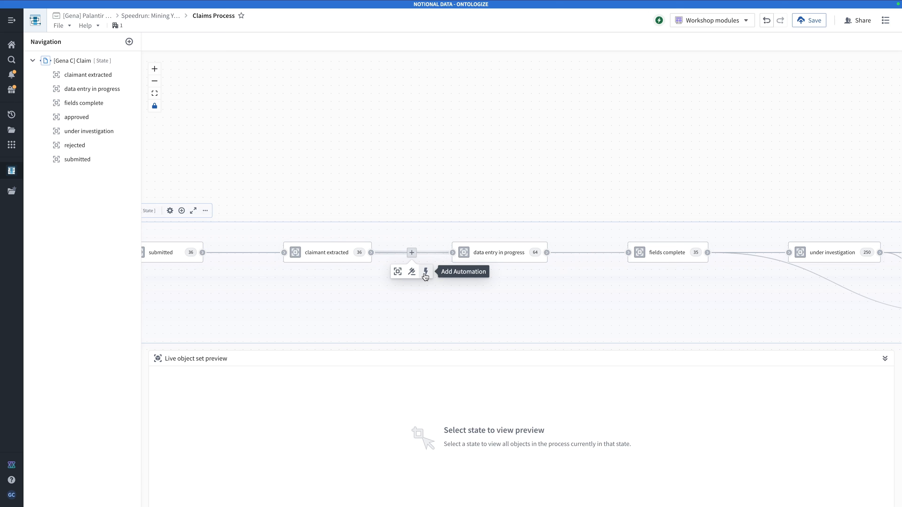
{"action": "left_click", "coordinate": [412, 273]}
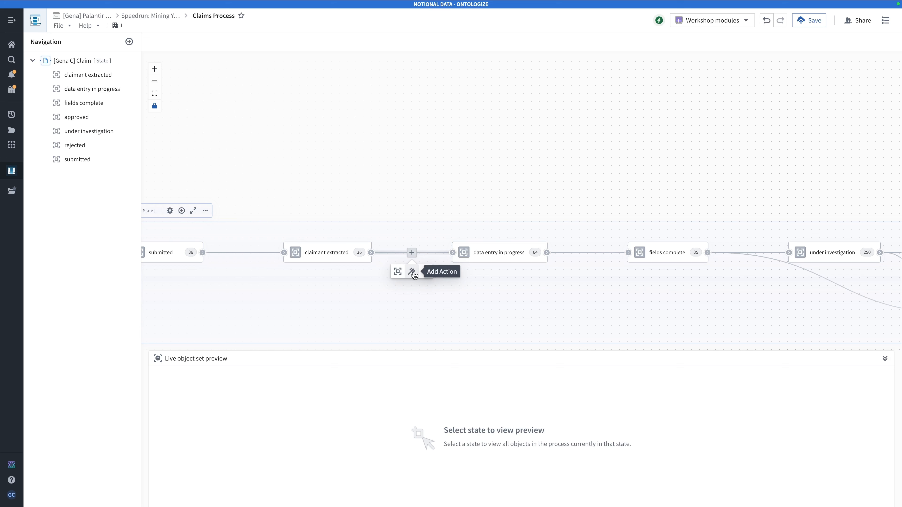
{"action": "left_click", "coordinate": [413, 272]}
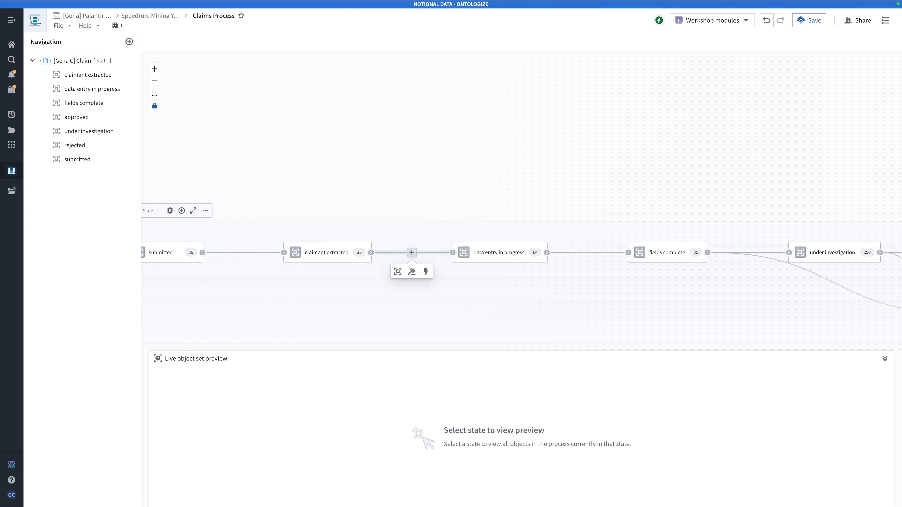
- Expand the Claim process with its ontology configuration and open the Claim object type in Ontology Manager
{"action": "left_click", "coordinate": [129, 60]}
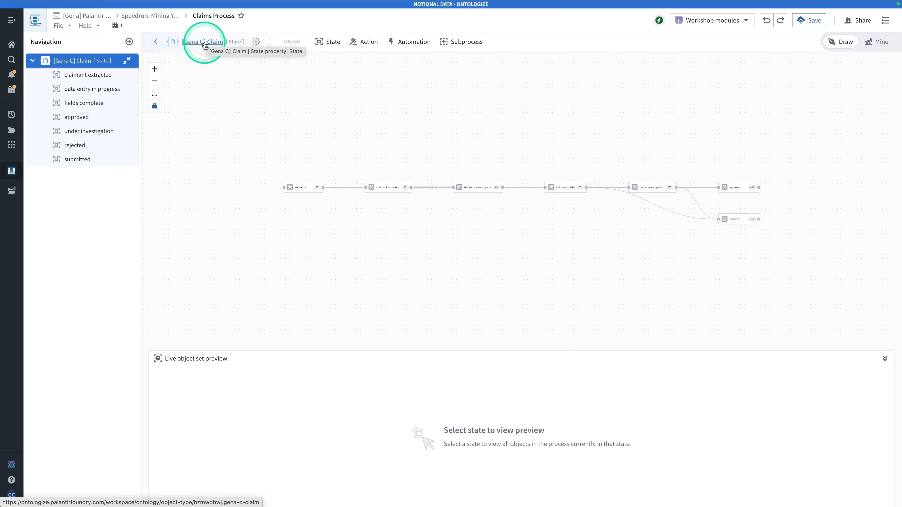
{"action": "left_click", "coordinate": [256, 42]}
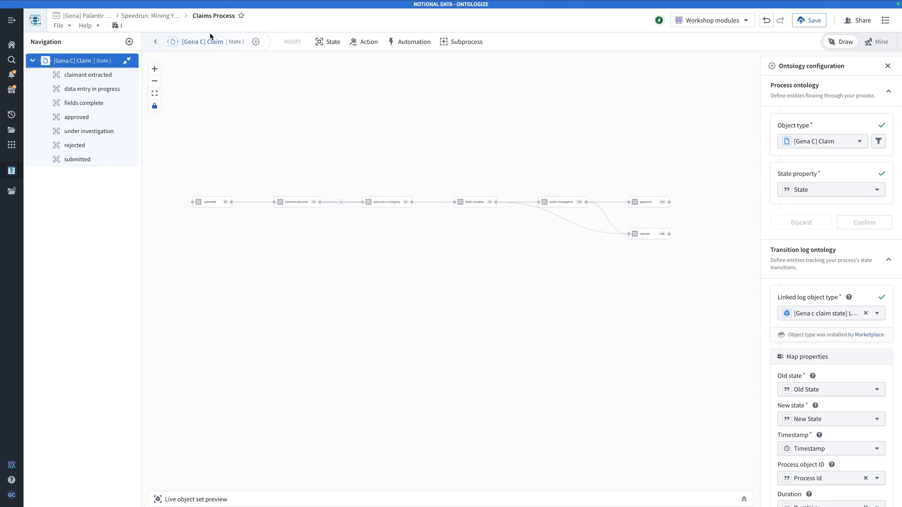
{"action": "left_click", "coordinate": [210, 45]}
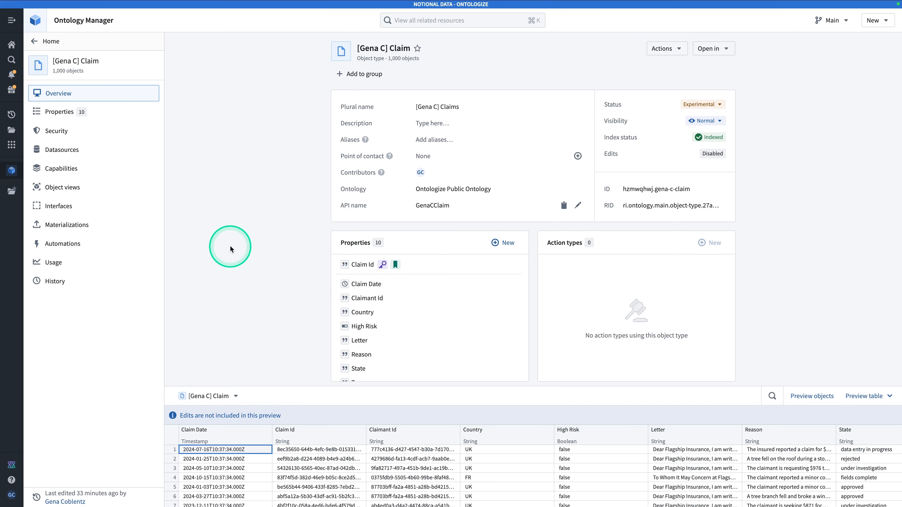
- Review the Claim object type's link types and open the linked claim state Log object type
{"action": "scroll", "coordinate": [230, 245], "scroll_direction": "down", "scroll_amount": 8}
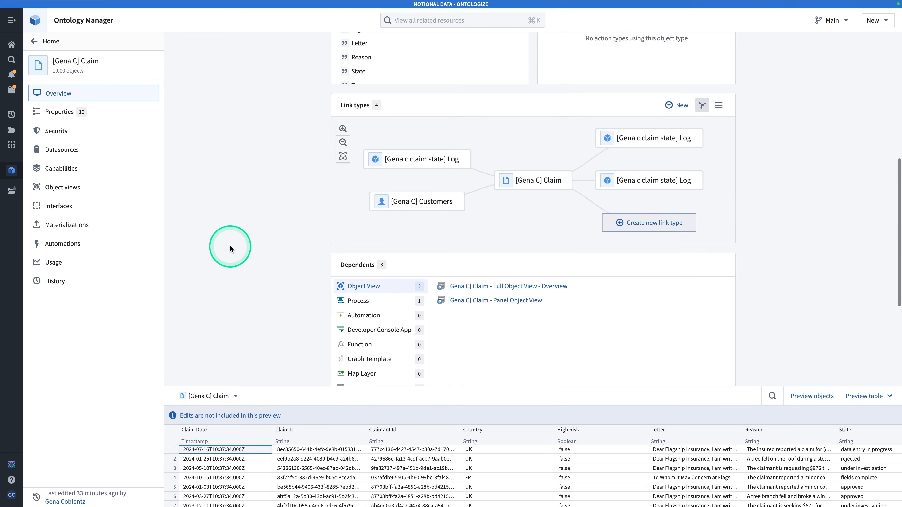
{"action": "left_click", "coordinate": [527, 180]}
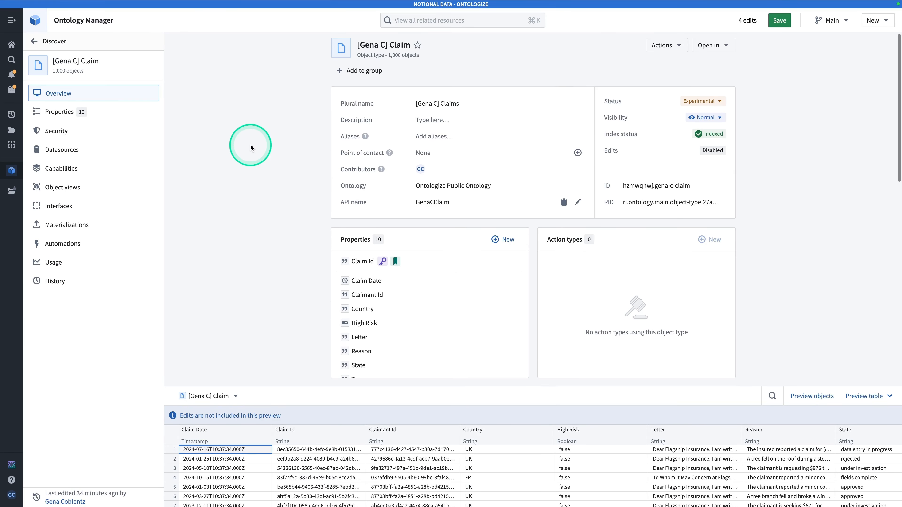
{"action": "scroll", "coordinate": [250, 144], "scroll_direction": "down", "scroll_amount": 7}
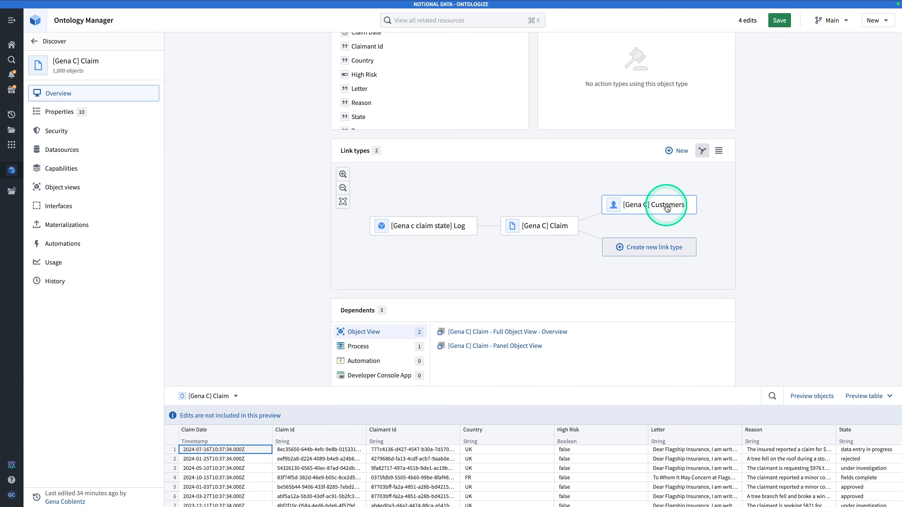
{"action": "left_click", "coordinate": [432, 232]}
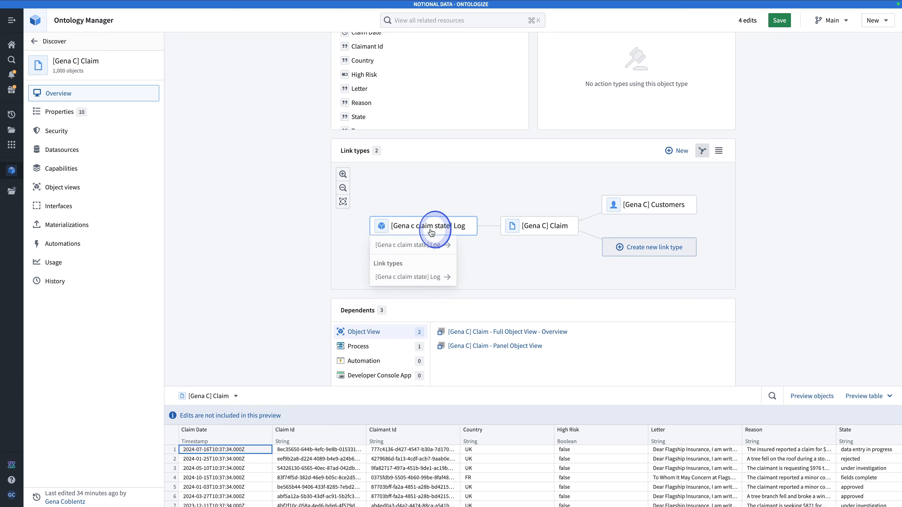
{"action": "left_click", "coordinate": [423, 248]}
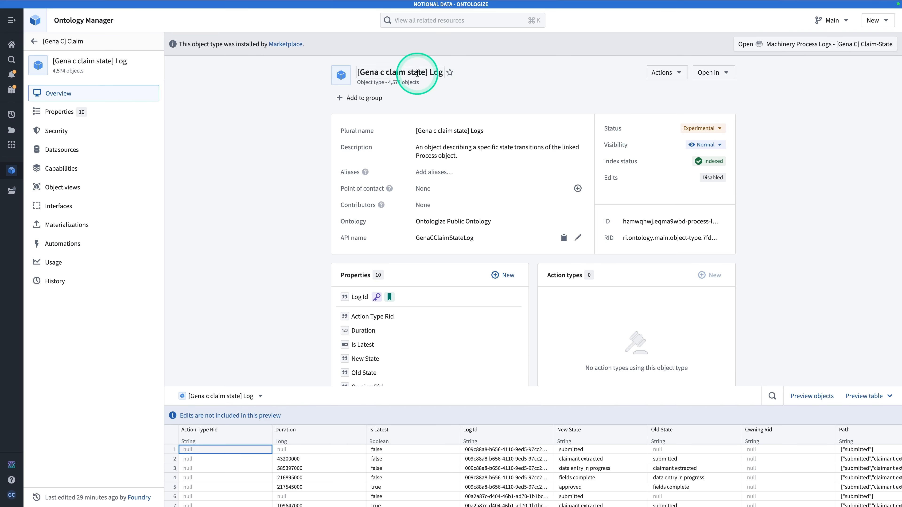
- Rename the log object type to Claim Log, keeping its bracketed personal prefix, and save the change to the ontology
{"action": "left_click", "coordinate": [429, 72]}
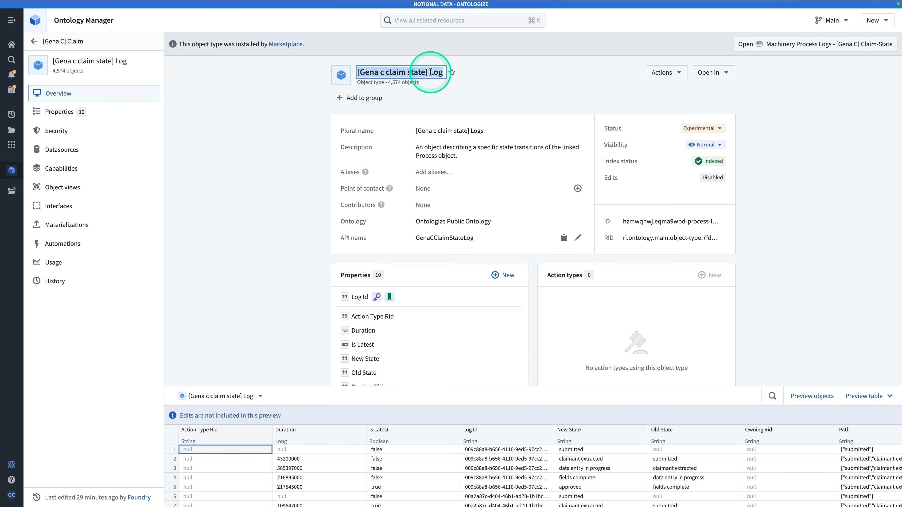
{"action": "type", "text": "[Gena"}
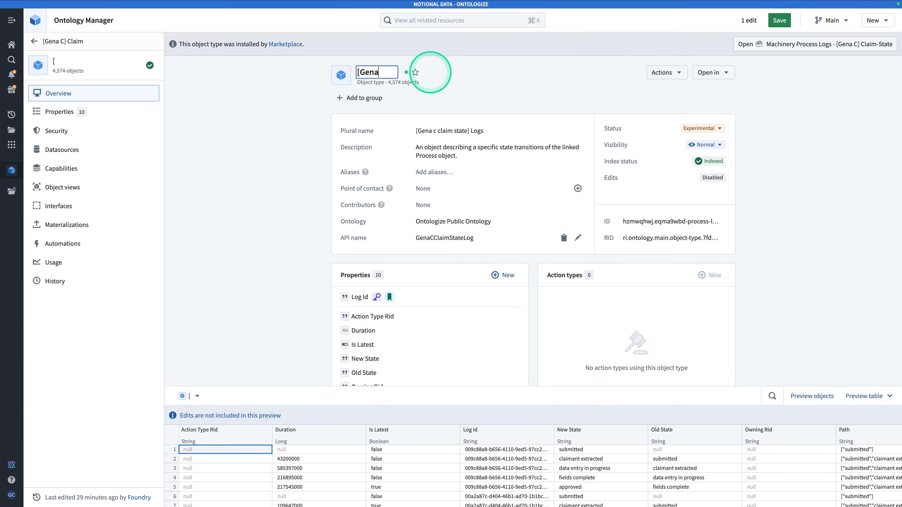
{"action": "type", "text": " C] Claim Log"}
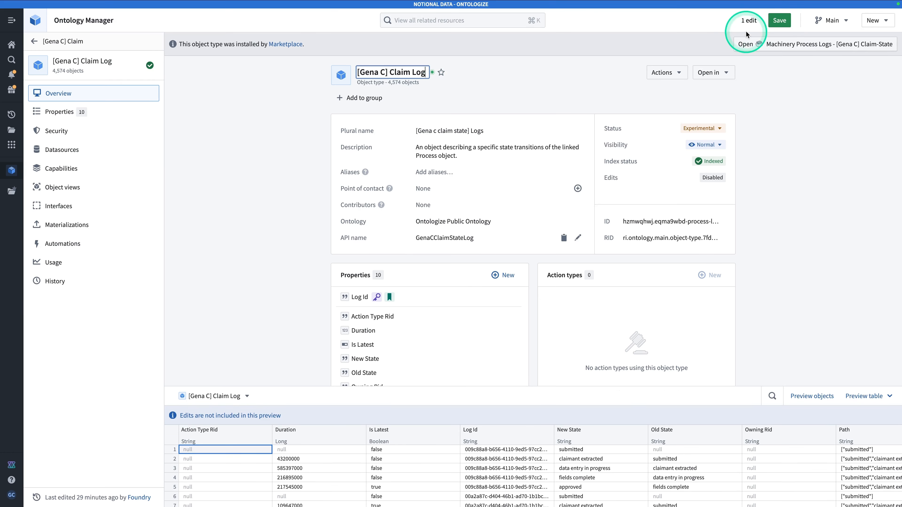
{"action": "left_click", "coordinate": [780, 20]}
{"action": "left_click", "coordinate": [630, 387]}
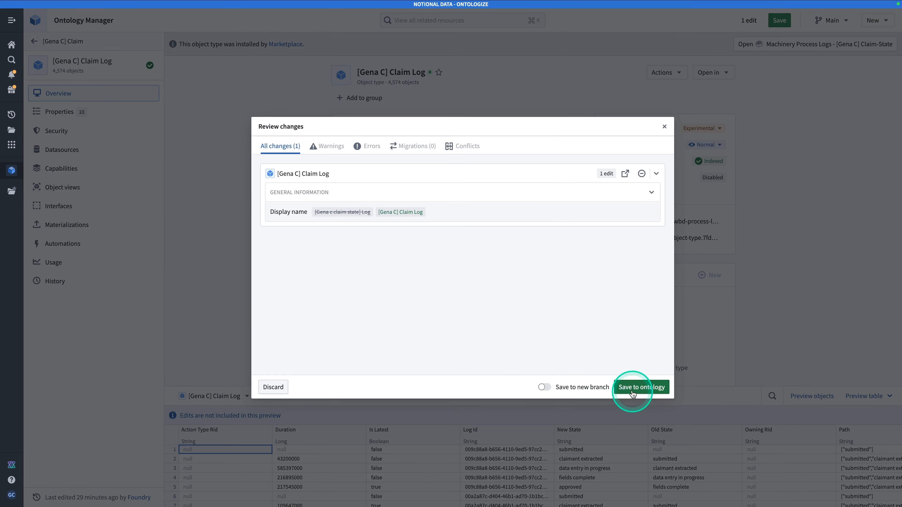
{"action": "left_click", "coordinate": [535, 276]}
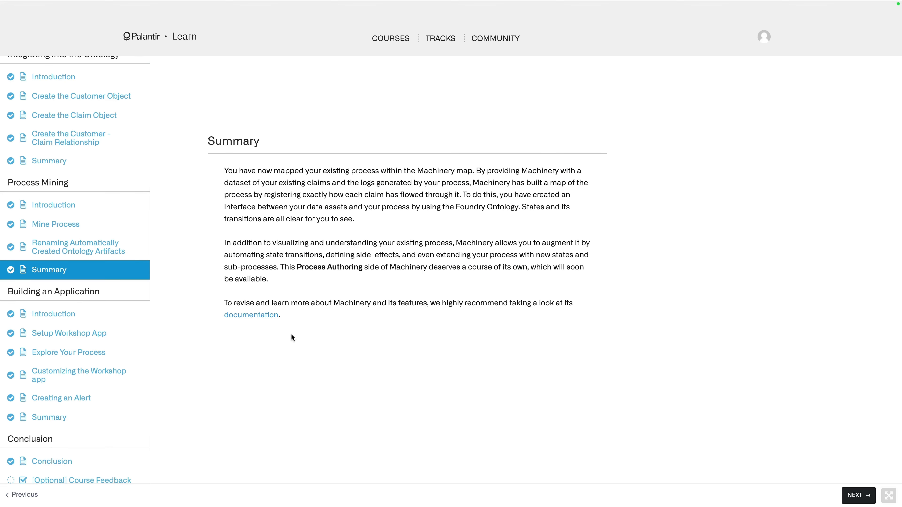
- Read the Introduction lesson of the Building an Application section in the course
{"action": "left_click", "coordinate": [77, 312]}
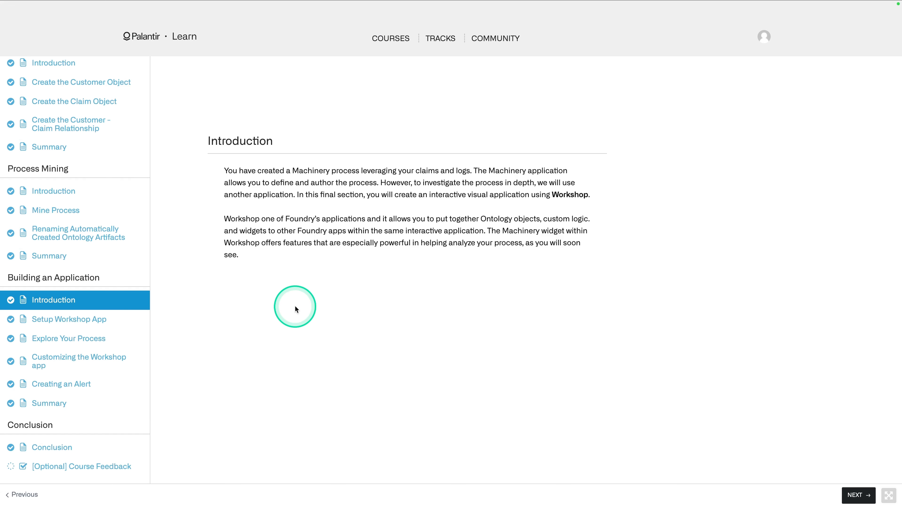
{"action": "scroll", "coordinate": [294, 304], "scroll_direction": "down", "scroll_amount": 1}
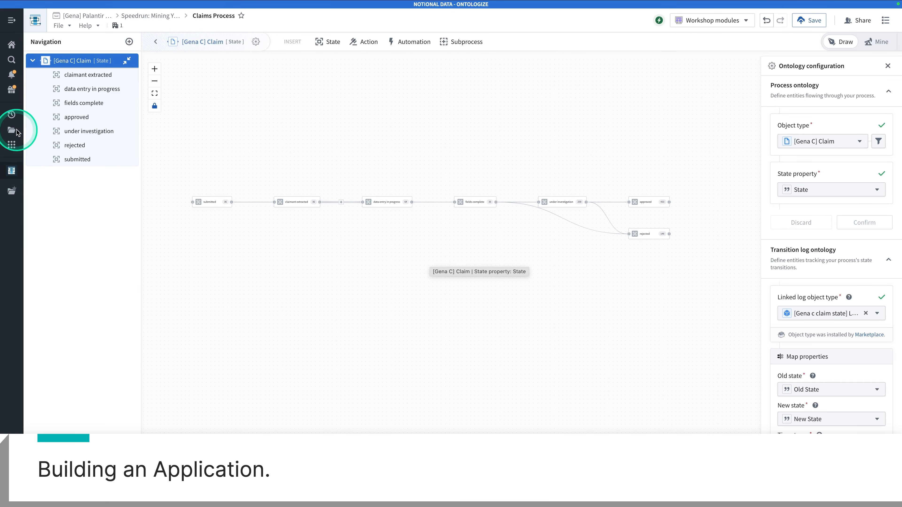
- Return to the Claims Process in Machinery, create a Workshop module from it and view the installed module
{"action": "left_click", "coordinate": [12, 115]}
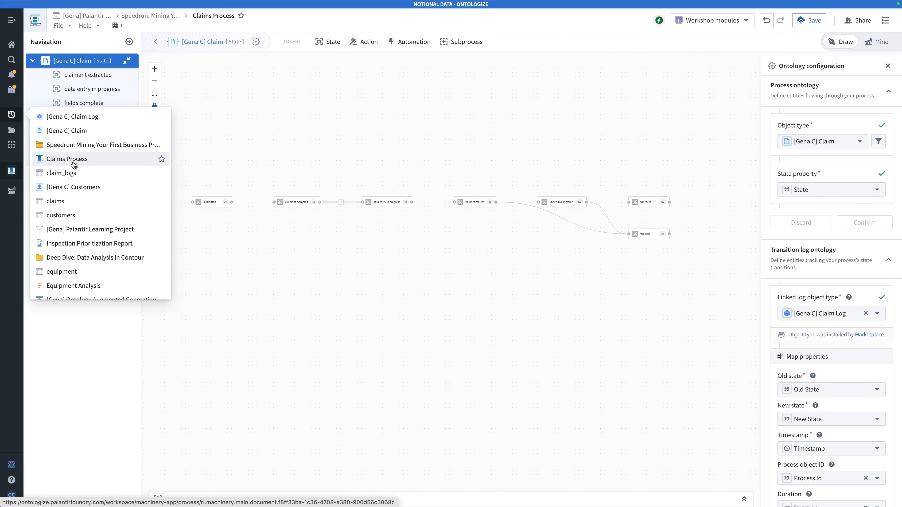
{"action": "left_click", "coordinate": [710, 21]}
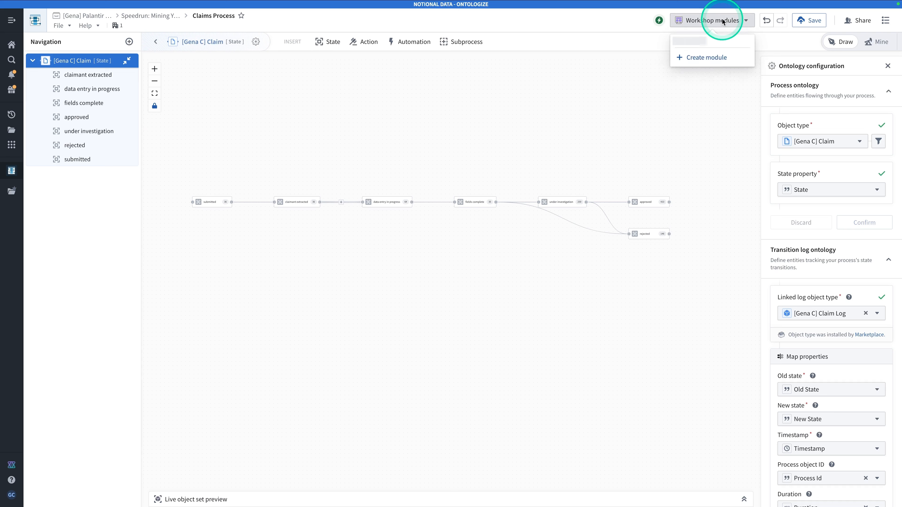
{"action": "left_click", "coordinate": [638, 136]}
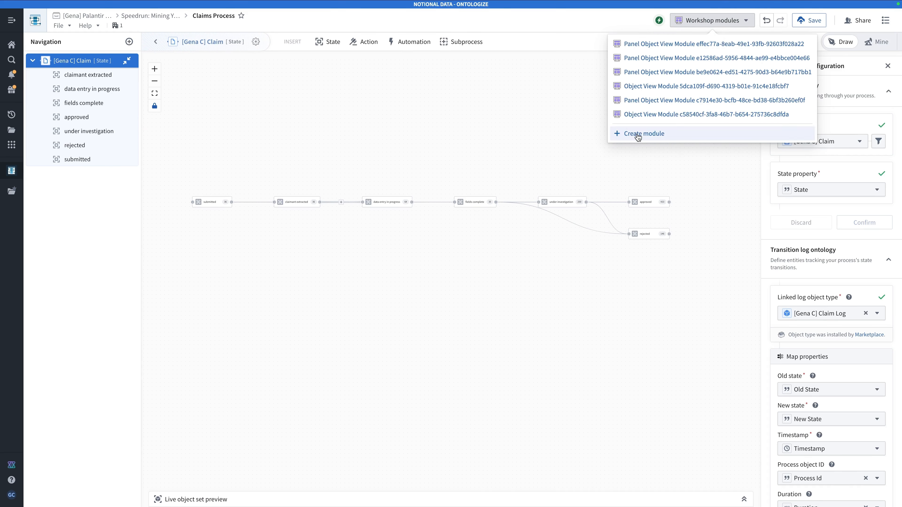
{"action": "left_click", "coordinate": [637, 136]}
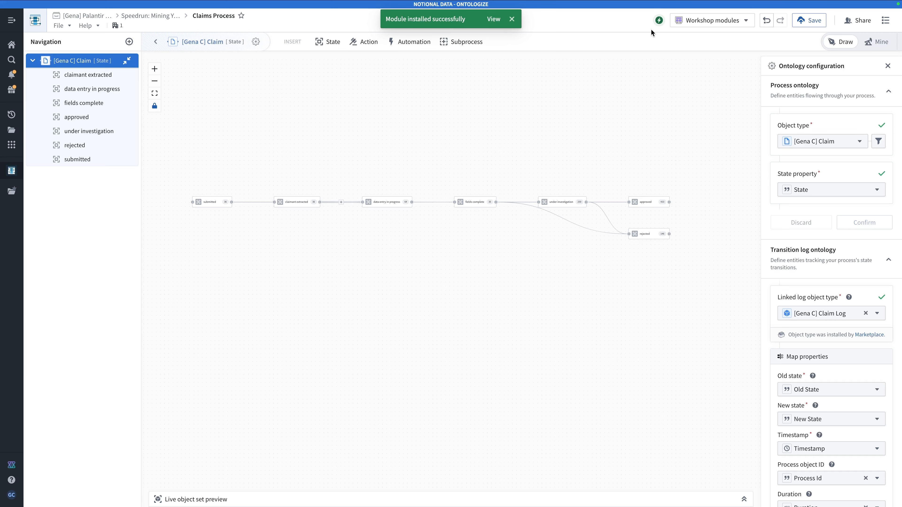
{"action": "left_click", "coordinate": [494, 20]}
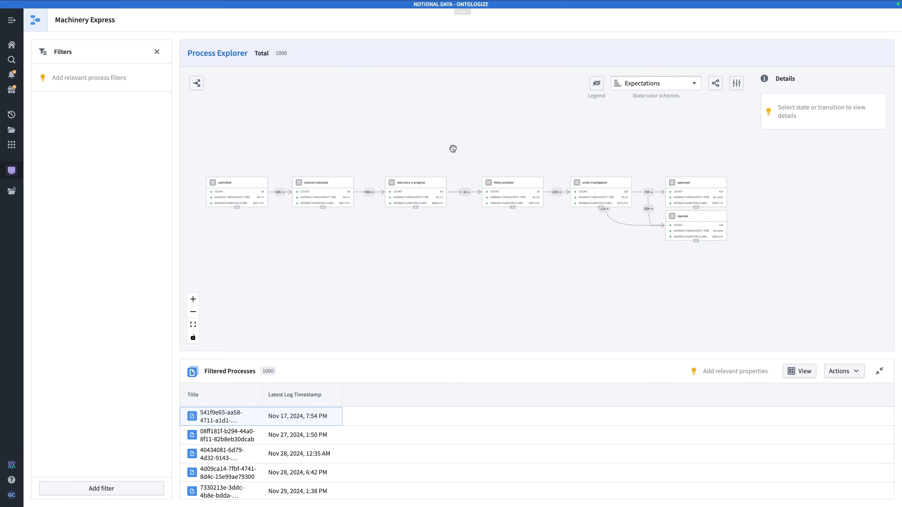
- Base the Process Explorer graph's displayed transitions on Average Lead Time
{"action": "left_click_drag", "start_coordinate": [355, 134], "coordinate": [389, 130]}
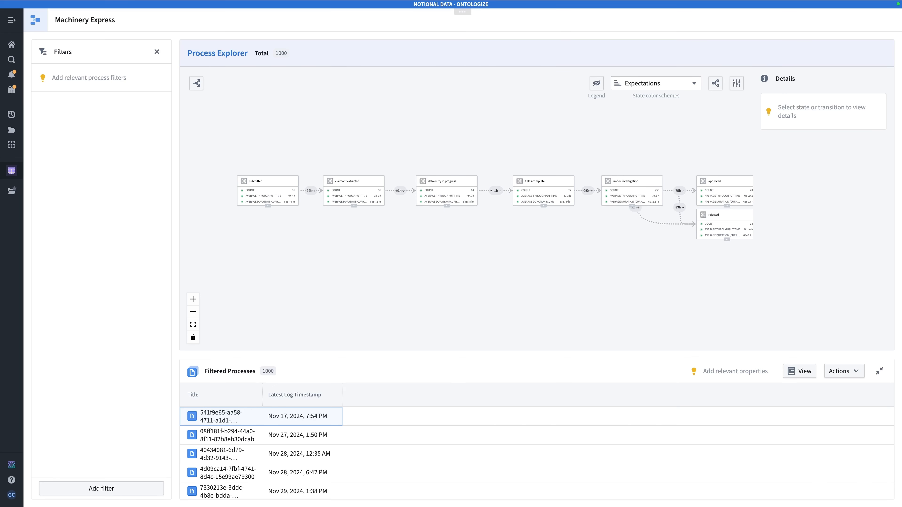
{"action": "left_click", "coordinate": [385, 210]}
{"action": "left_click", "coordinate": [211, 151]}
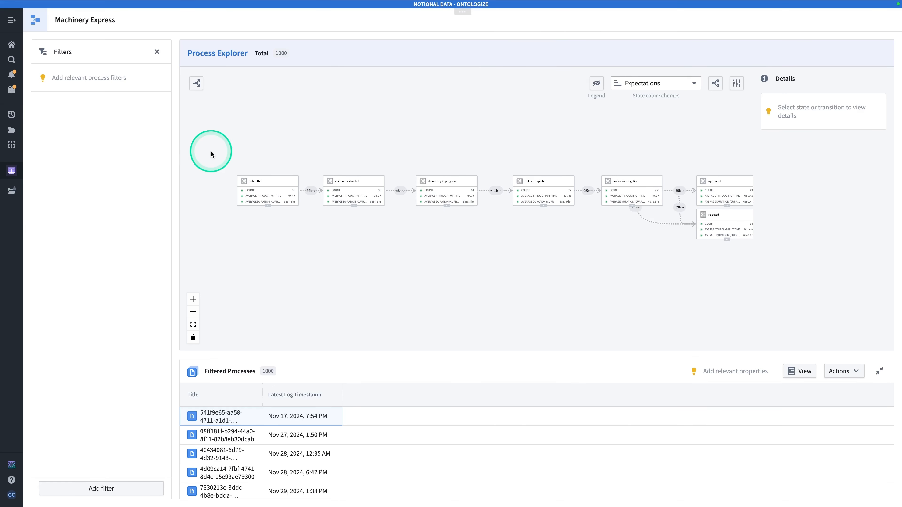
{"action": "left_click", "coordinate": [196, 85]}
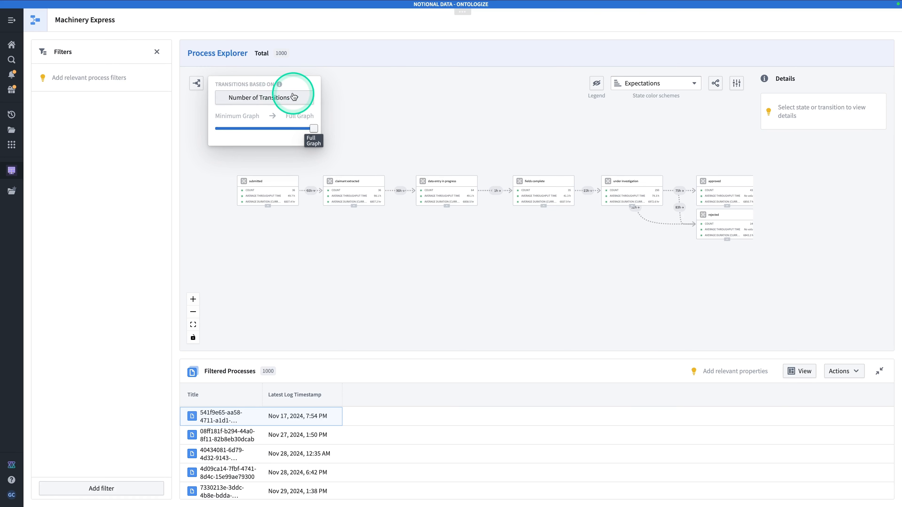
{"action": "left_click", "coordinate": [275, 100]}
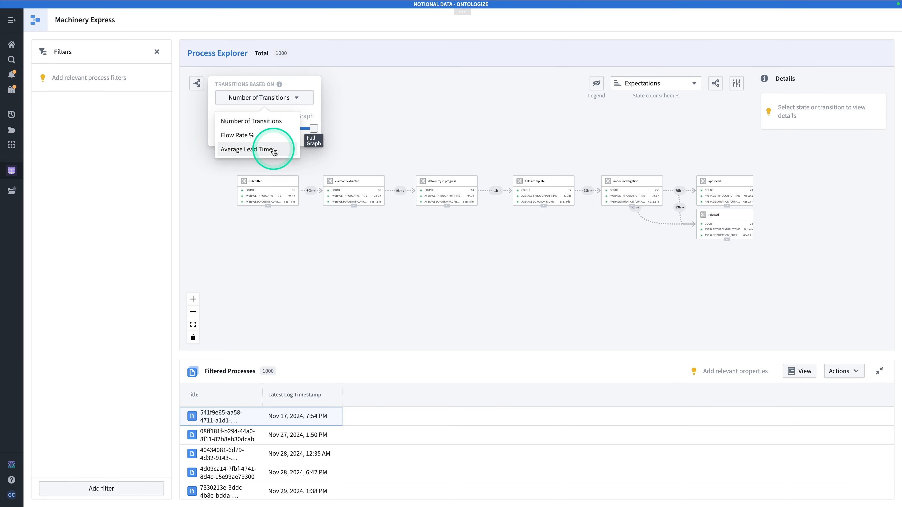
{"action": "left_click", "coordinate": [273, 148]}
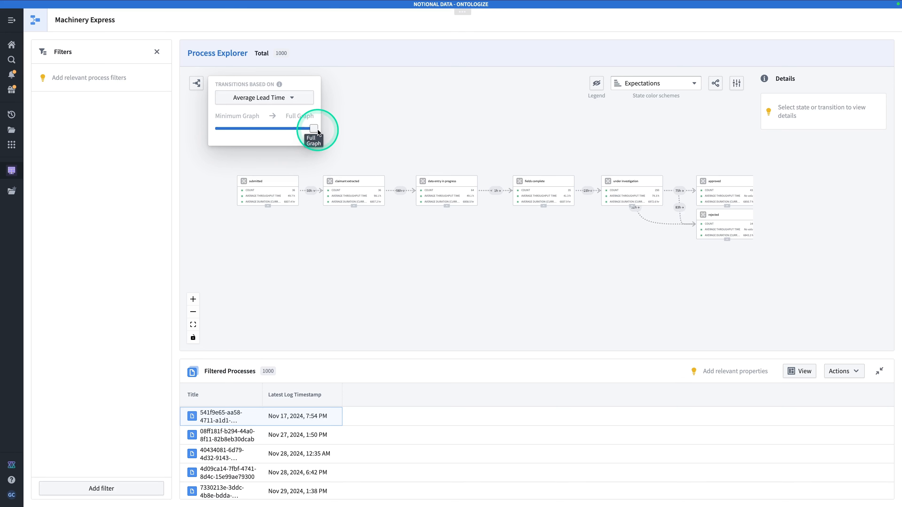
- Reduce the graph to Minimum Graph, raise it to the 83h threshold, and restore the Full Graph
{"action": "left_click_drag", "start_coordinate": [319, 133], "coordinate": [206, 133]}
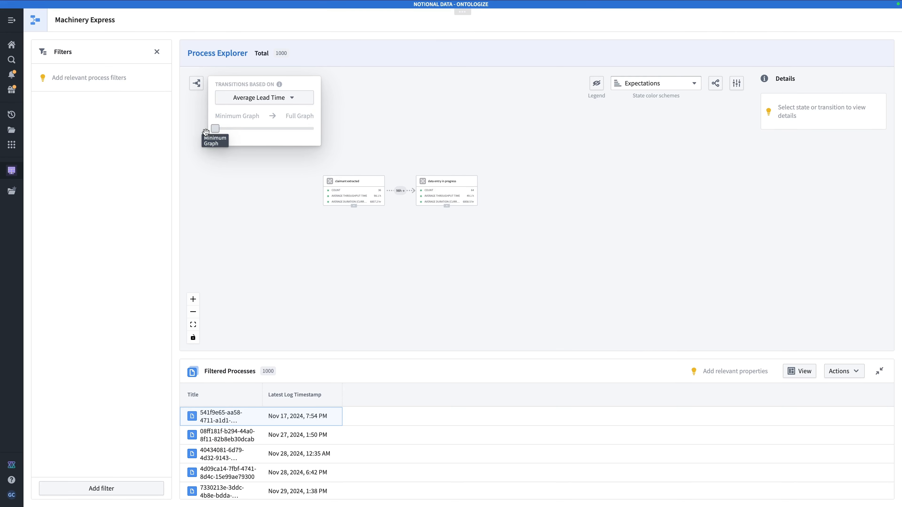
{"action": "left_click_drag", "start_coordinate": [206, 133], "coordinate": [223, 130]}
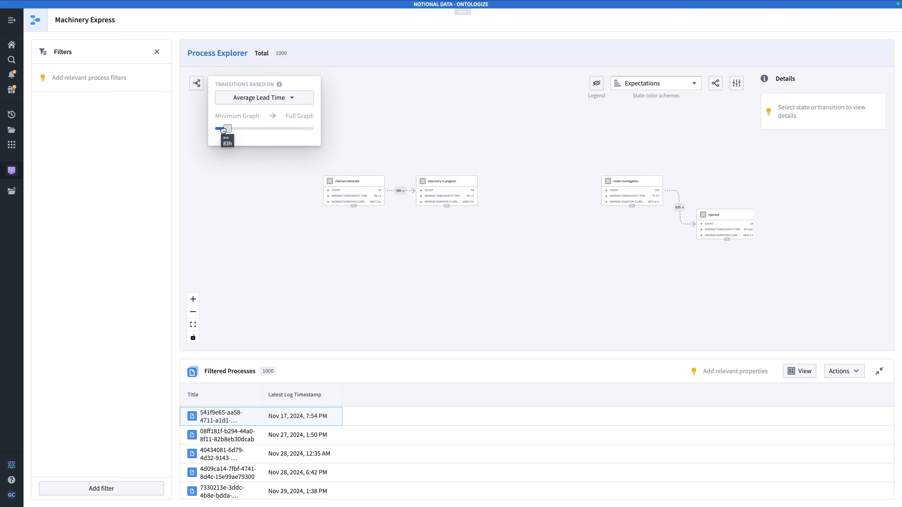
{"action": "left_click_drag", "start_coordinate": [223, 130], "coordinate": [325, 132]}
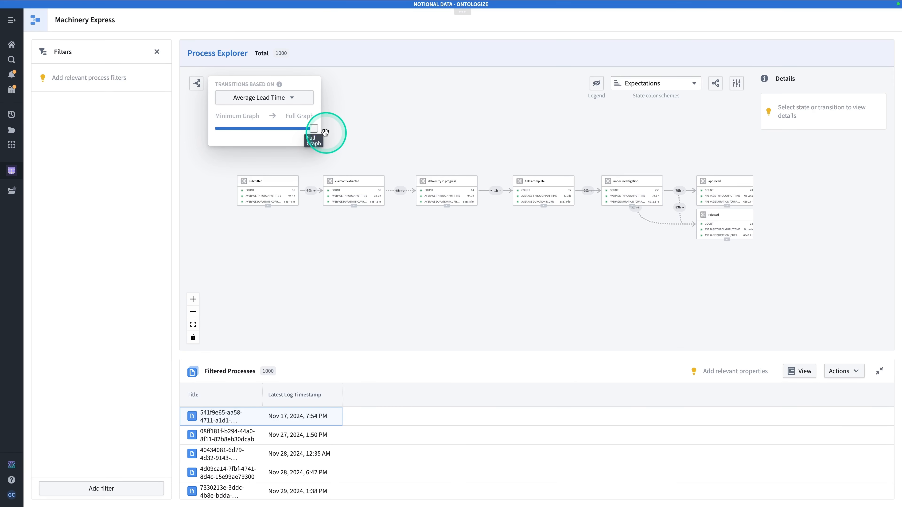
{"action": "left_click_drag", "start_coordinate": [469, 234], "coordinate": [426, 241]}
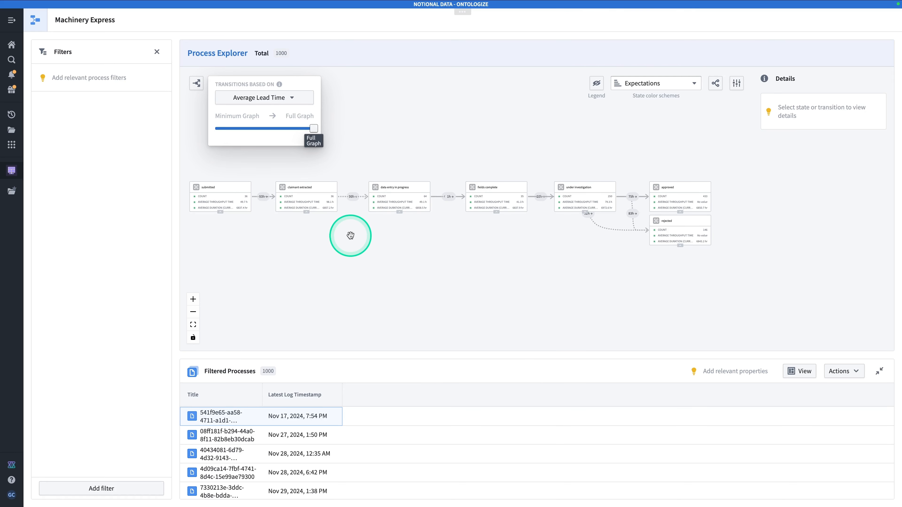
- Include the Max Duration (current) metric on the process graph's nodes
{"action": "left_click", "coordinate": [738, 85]}
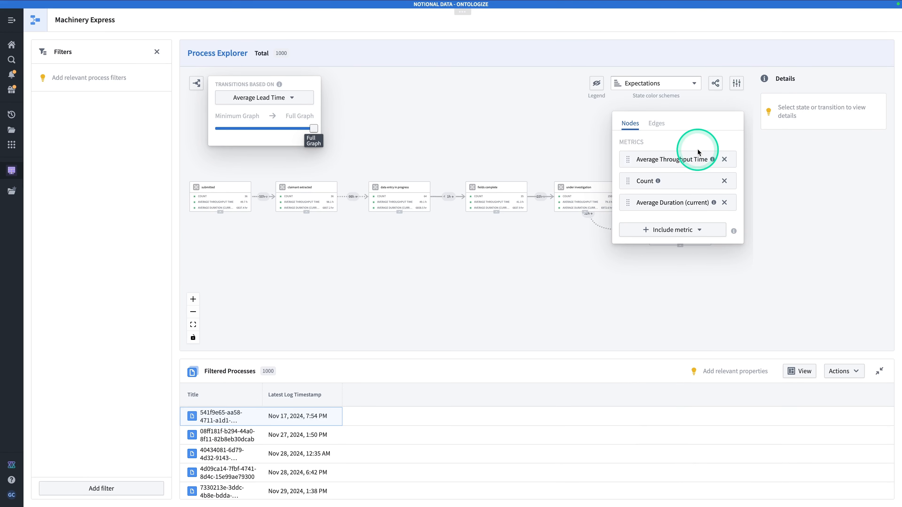
{"action": "scroll", "coordinate": [390, 214], "scroll_direction": "up", "scroll_amount": 1}
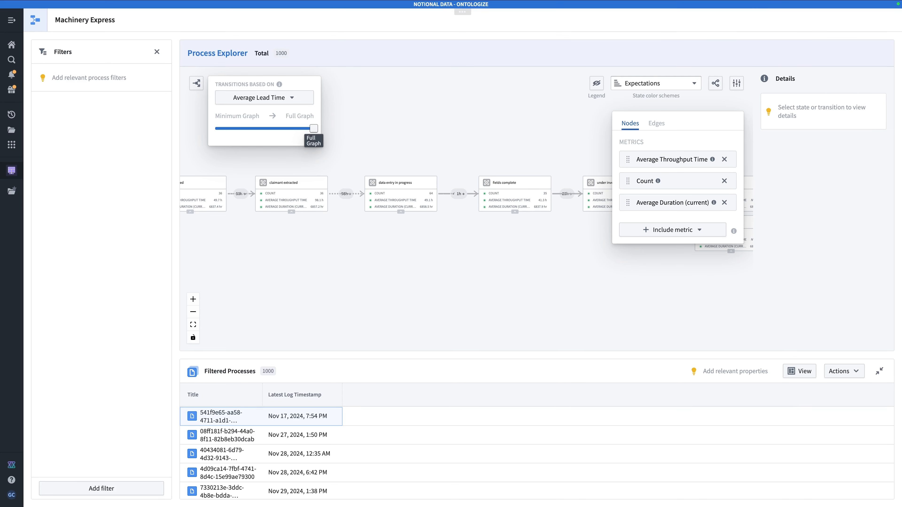
{"action": "left_click", "coordinate": [638, 230]}
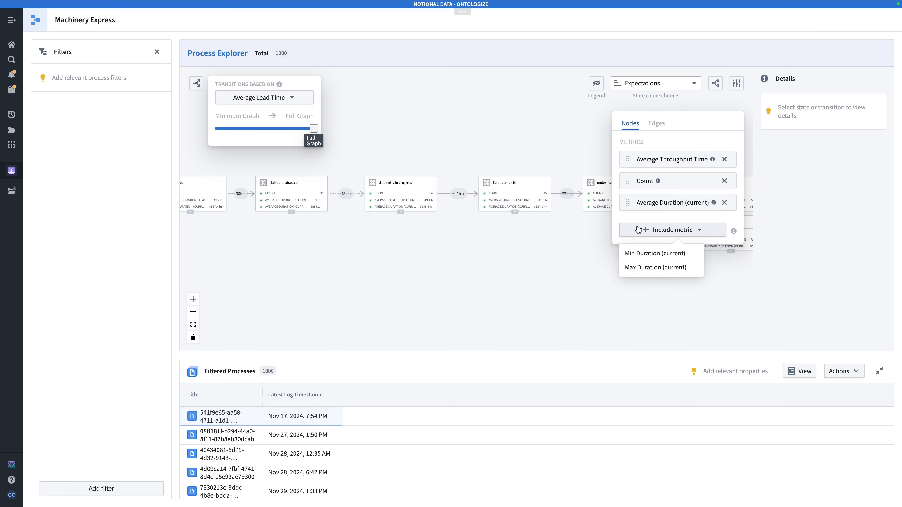
{"action": "left_click", "coordinate": [647, 268]}
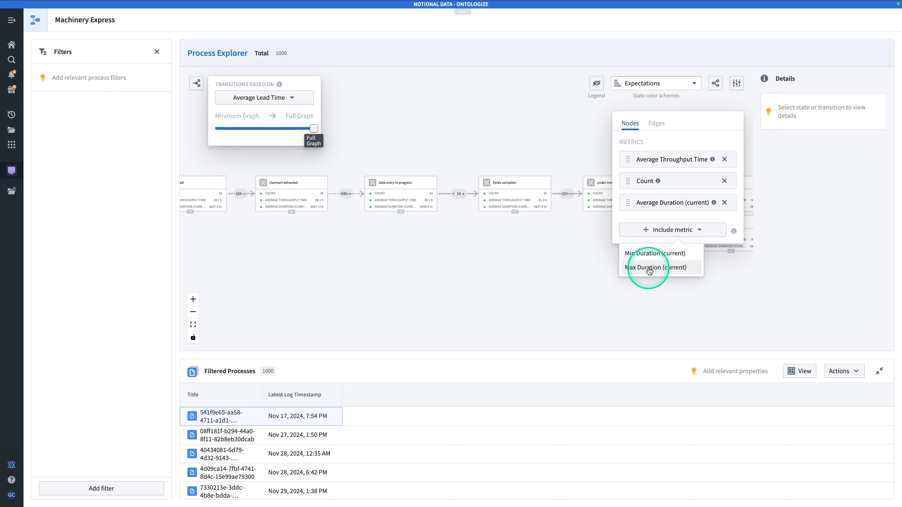
{"action": "left_click", "coordinate": [649, 269]}
{"action": "left_click", "coordinate": [539, 247]}
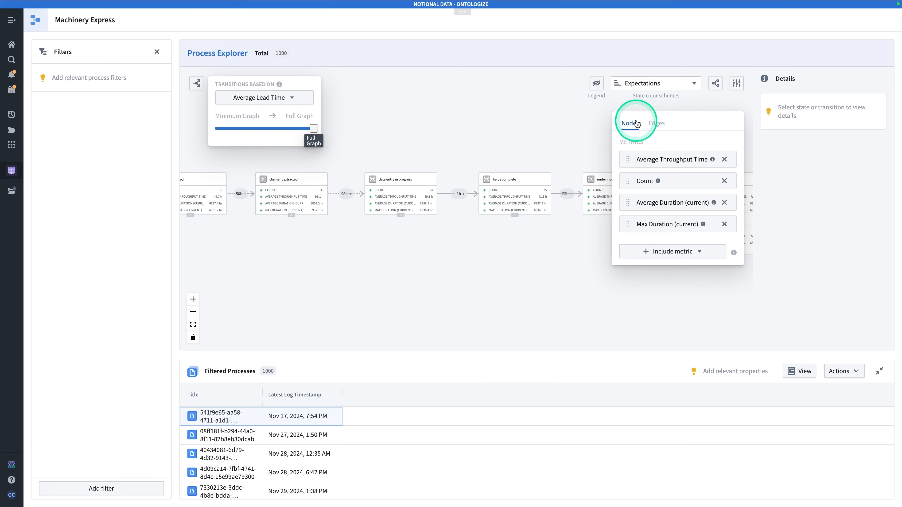
- Open the edge metric settings and spread the under investigation, fields complete, approved and rejected states apart on the graph
{"action": "left_click", "coordinate": [657, 124]}
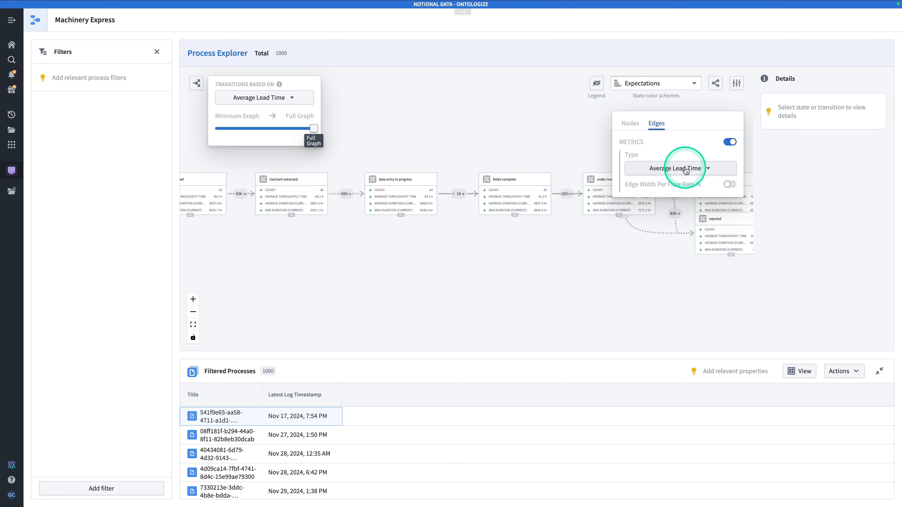
{"action": "left_click", "coordinate": [620, 212]}
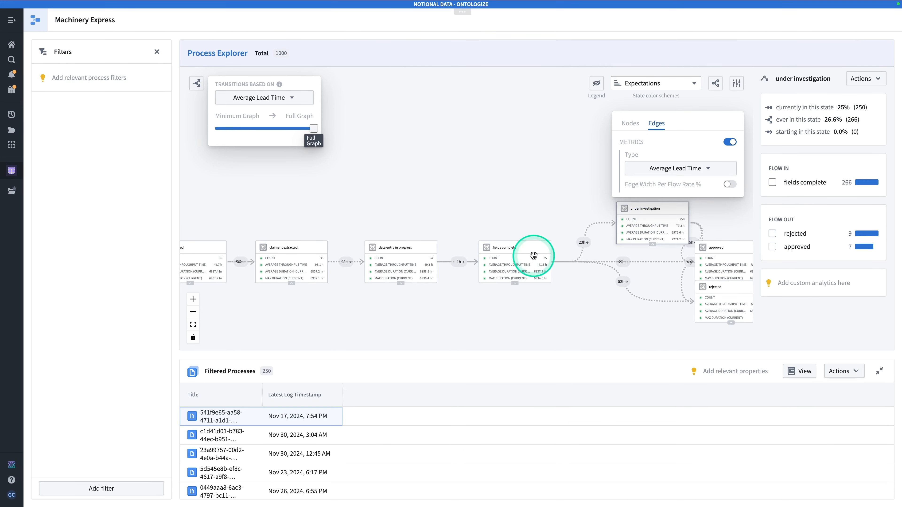
{"action": "left_click_drag", "start_coordinate": [533, 255], "coordinate": [568, 298]}
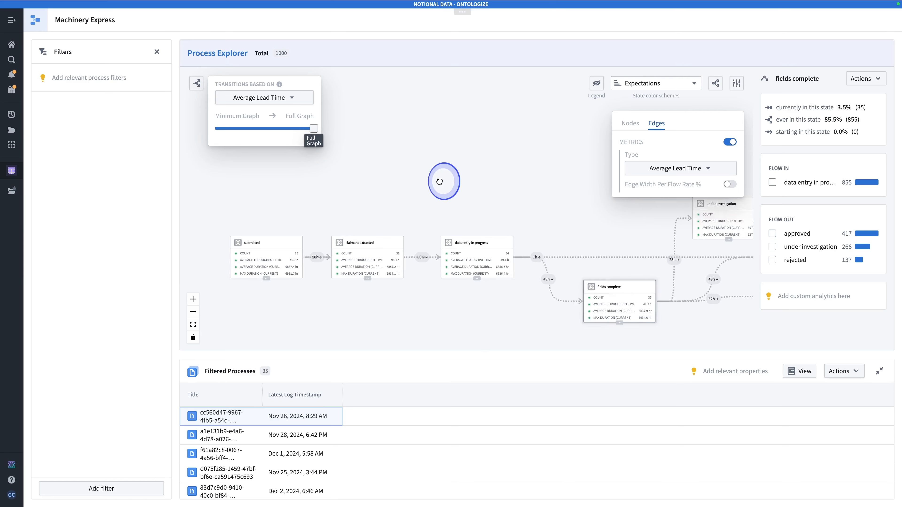
{"action": "left_click_drag", "start_coordinate": [485, 179], "coordinate": [268, 161]}
{"action": "left_click", "coordinate": [597, 229]}
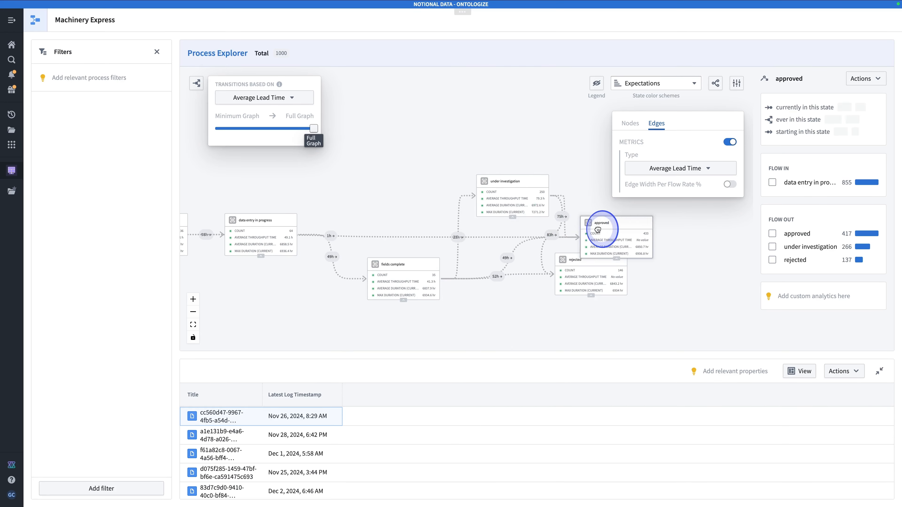
{"action": "left_click_drag", "start_coordinate": [597, 229], "coordinate": [670, 247]}
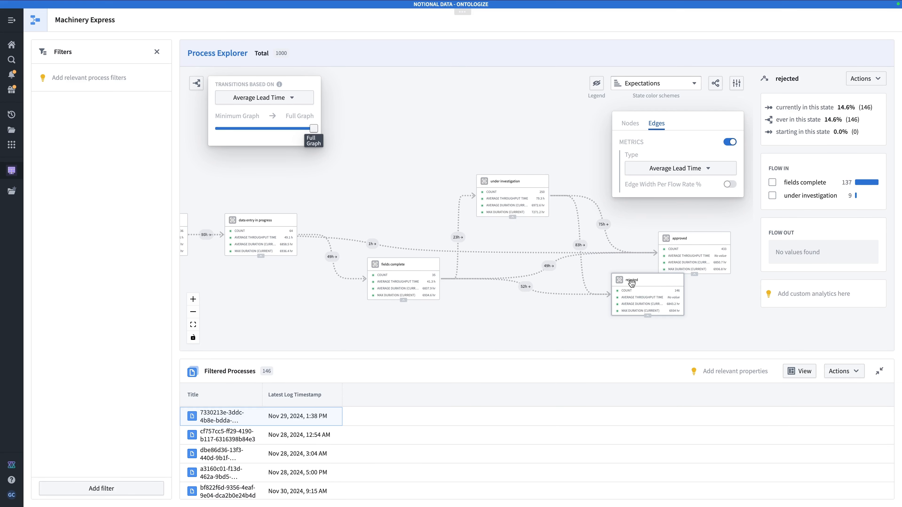
{"action": "left_click_drag", "start_coordinate": [631, 282], "coordinate": [655, 297]}
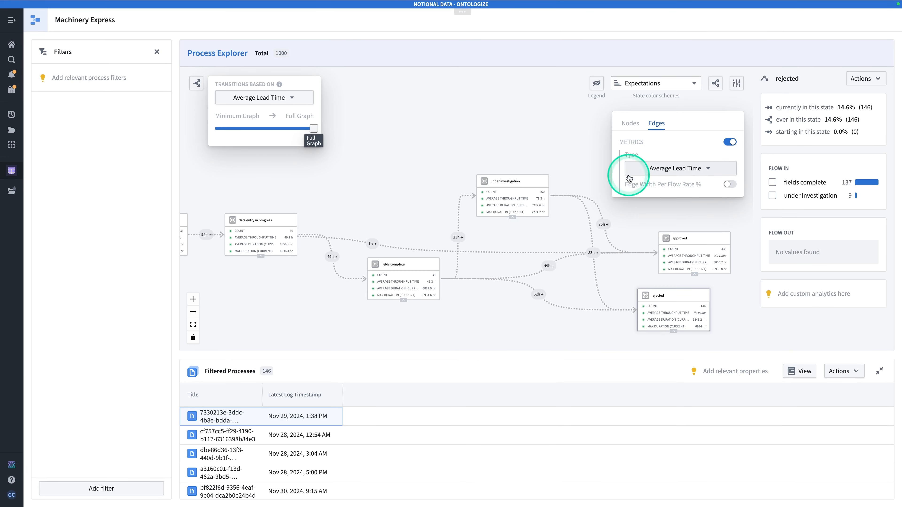
- Set the edge metric type to Number of Transitions and reposition the approved and under investigation states for readable edge labels
{"action": "left_click", "coordinate": [669, 170]}
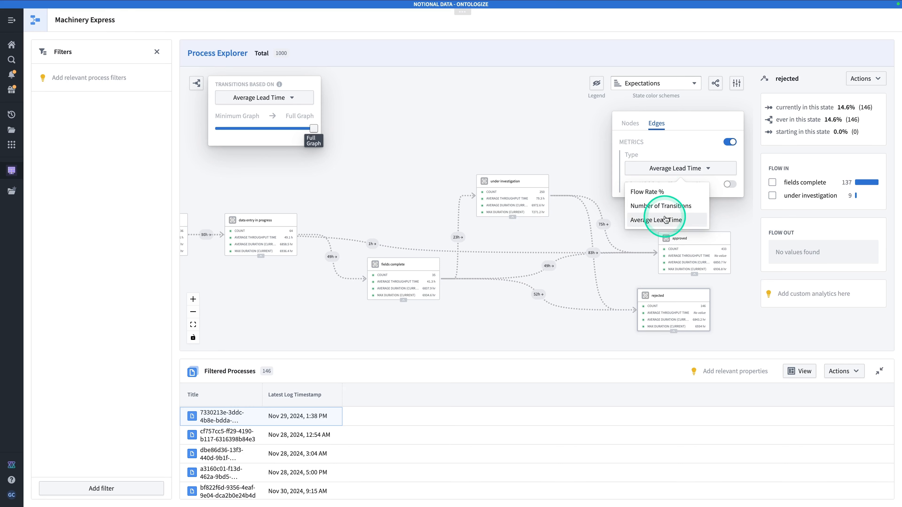
{"action": "left_click", "coordinate": [670, 206]}
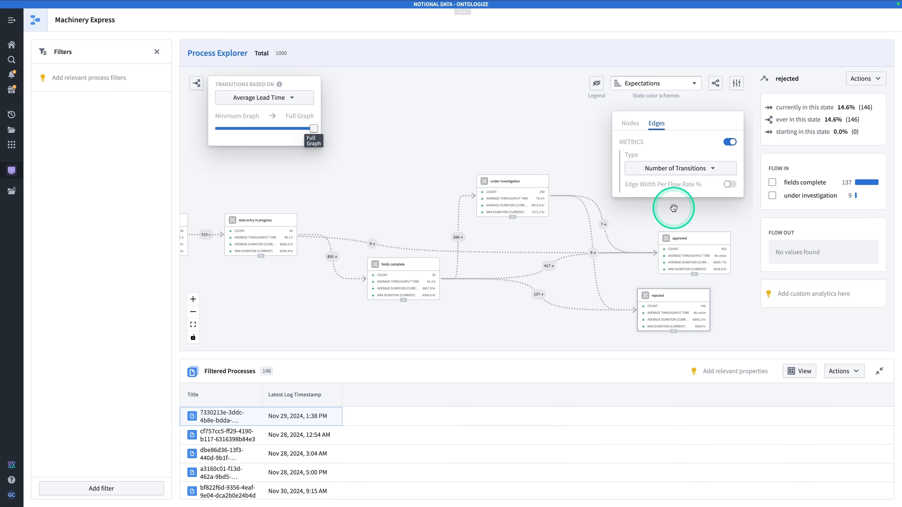
{"action": "left_click_drag", "start_coordinate": [685, 245], "coordinate": [705, 235]}
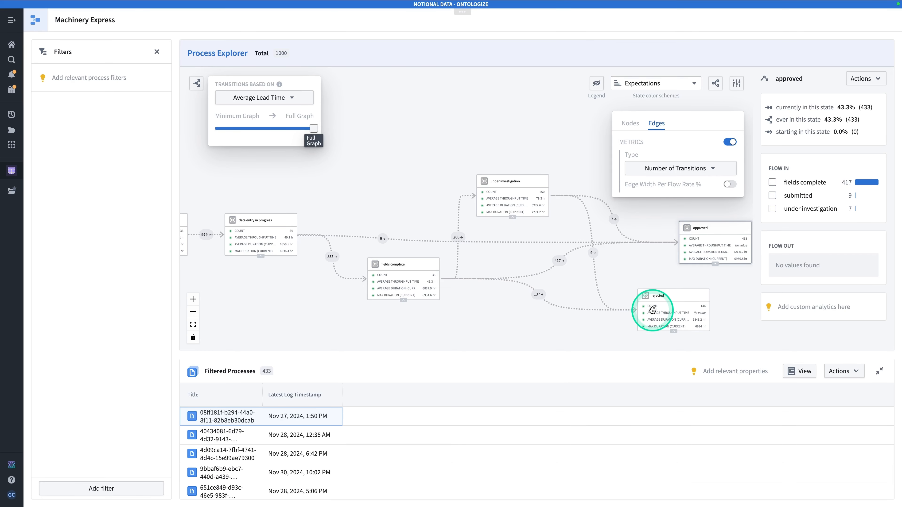
{"action": "left_click_drag", "start_coordinate": [650, 262], "coordinate": [672, 273]}
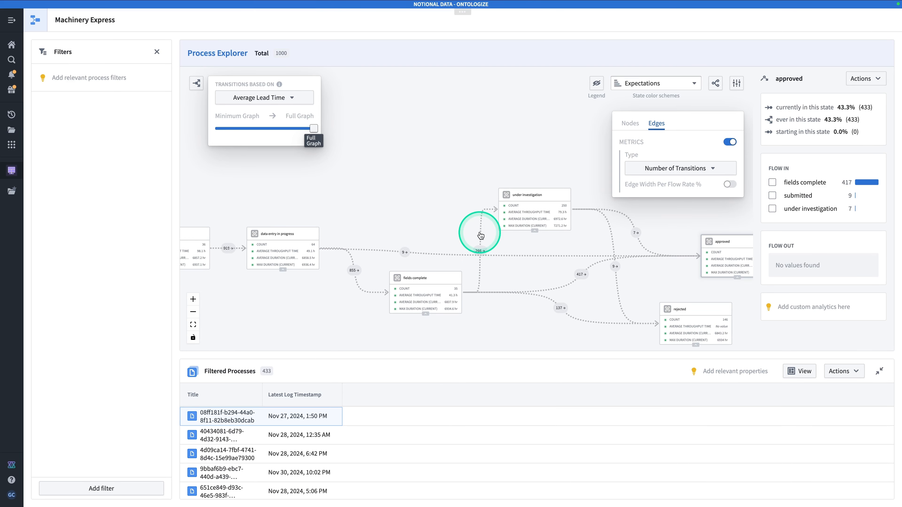
{"action": "left_click_drag", "start_coordinate": [536, 214], "coordinate": [541, 203]}
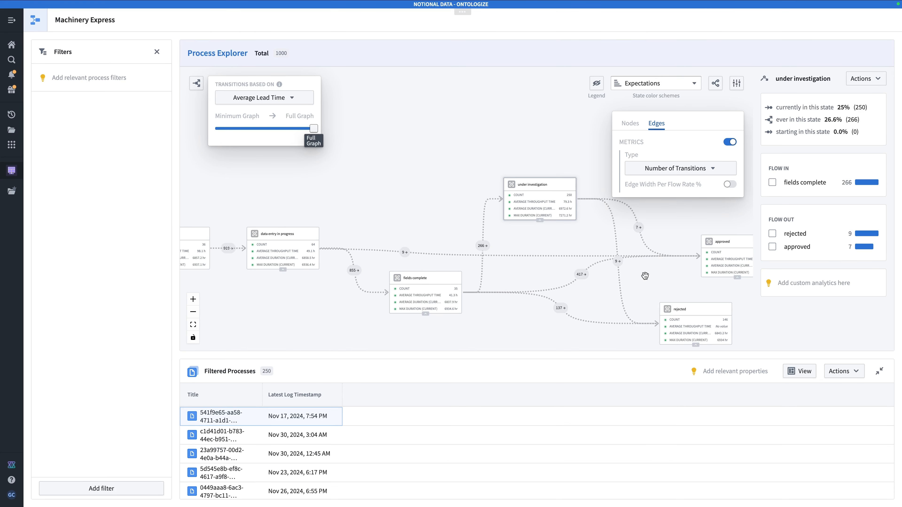
{"action": "left_click", "coordinate": [468, 139]}
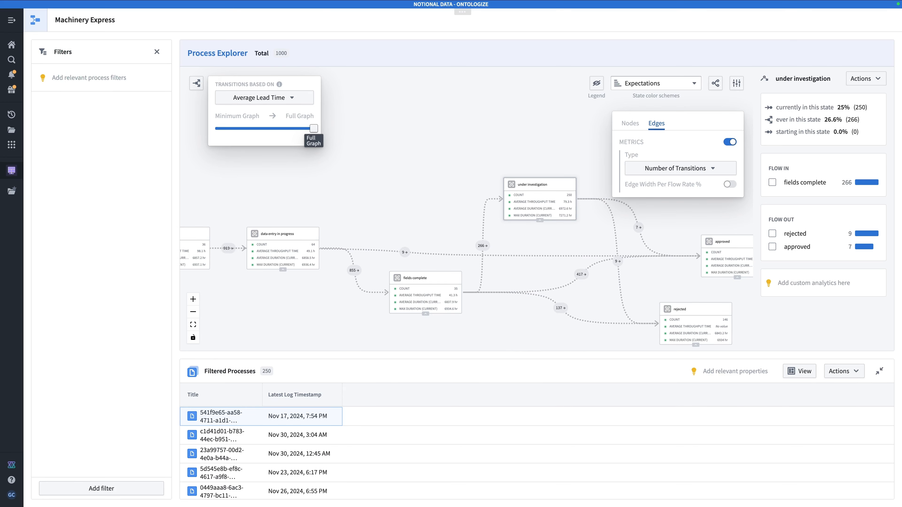
- Add a filter on the High Risk property to the process filters
{"action": "left_click", "coordinate": [86, 489]}
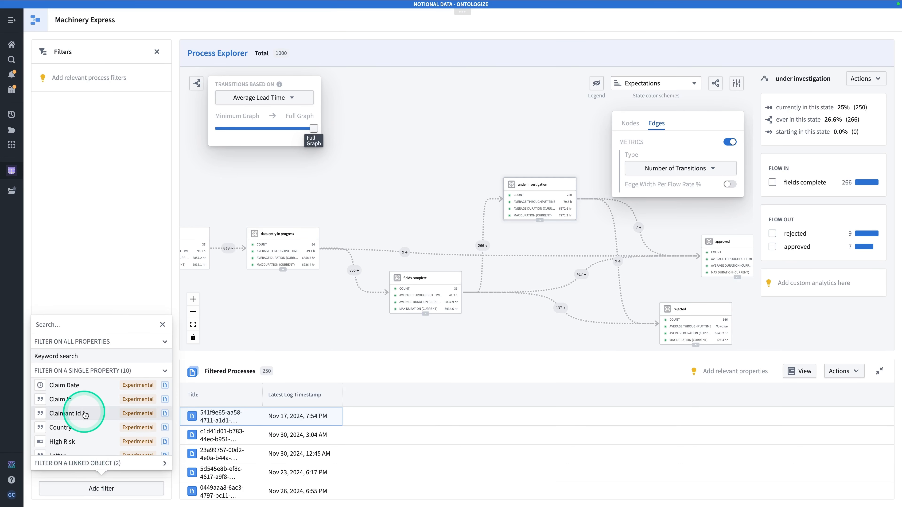
{"action": "left_click", "coordinate": [84, 436]}
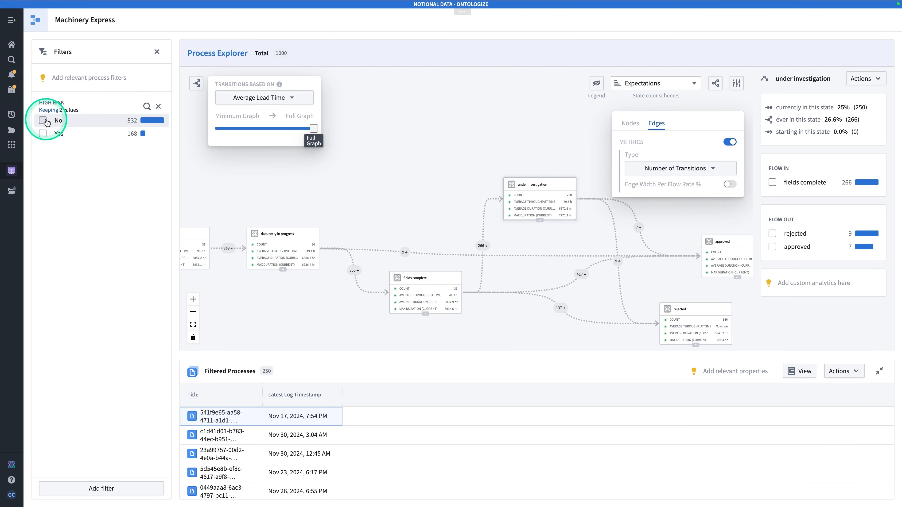
- Filter the processes to claims whose High Risk value is No and nudge the under investigation state aside on the graph
{"action": "left_click", "coordinate": [44, 122]}
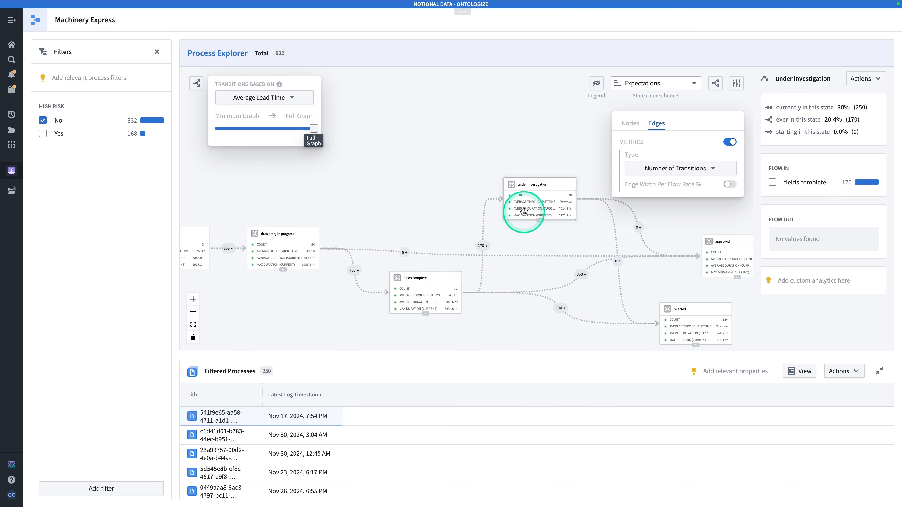
{"action": "left_click_drag", "start_coordinate": [524, 212], "coordinate": [541, 208]}
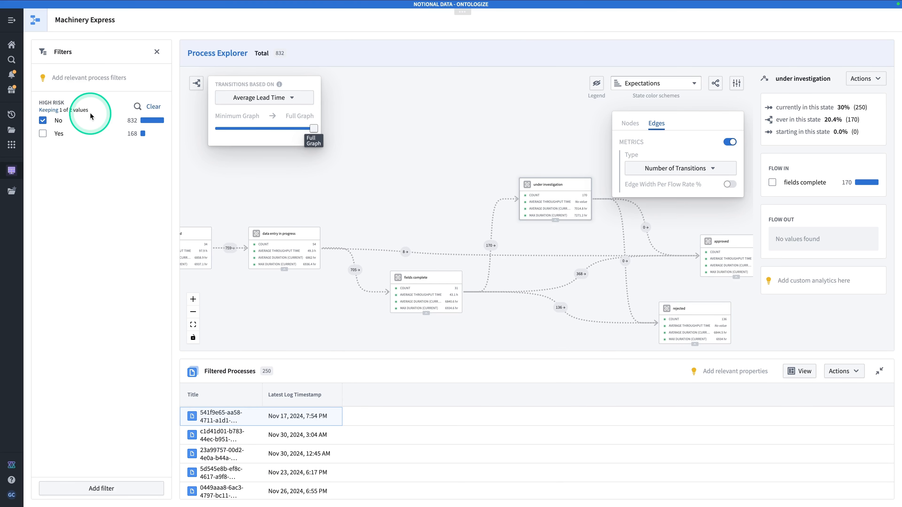
{"action": "left_click_drag", "start_coordinate": [419, 173], "coordinate": [390, 179]}
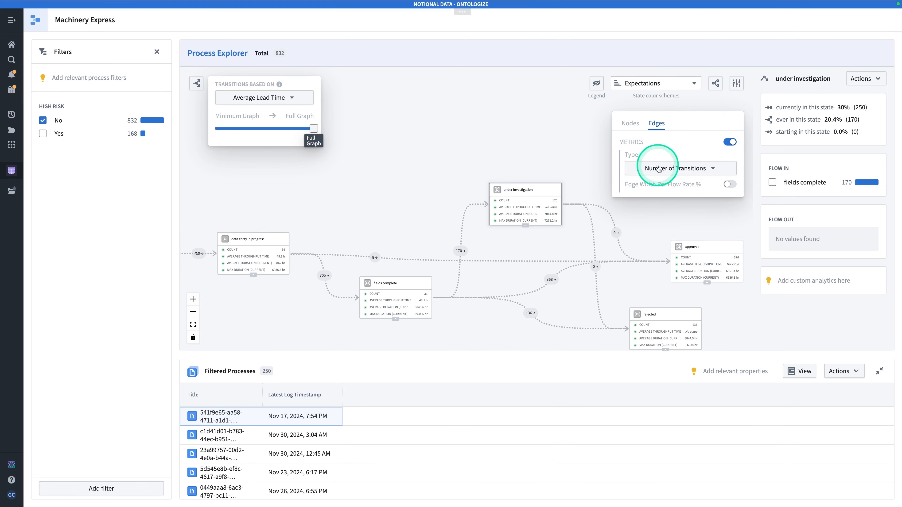
- Set the edge metric type to Flow Rate % and examine the transitions from fields complete to under investigation
{"action": "left_click", "coordinate": [736, 83]}
{"action": "left_click", "coordinate": [737, 85]}
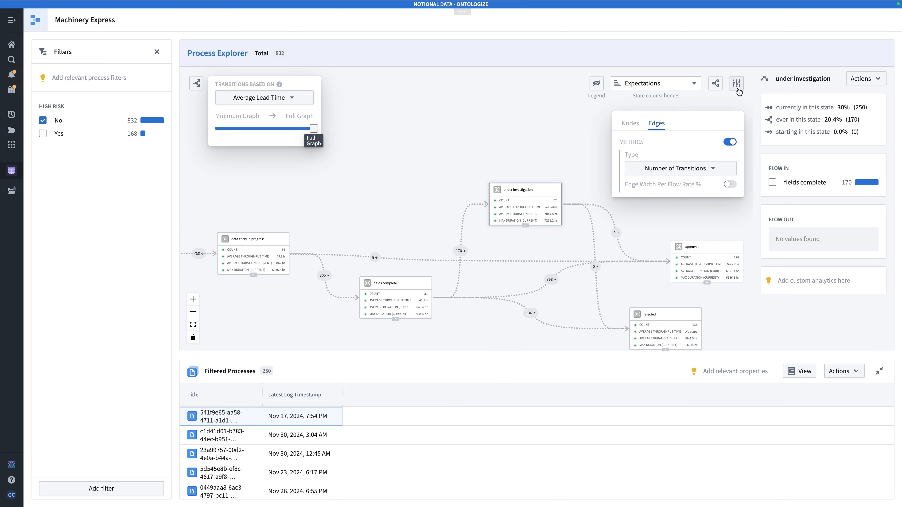
{"action": "left_click", "coordinate": [664, 169]}
{"action": "left_click", "coordinate": [666, 193]}
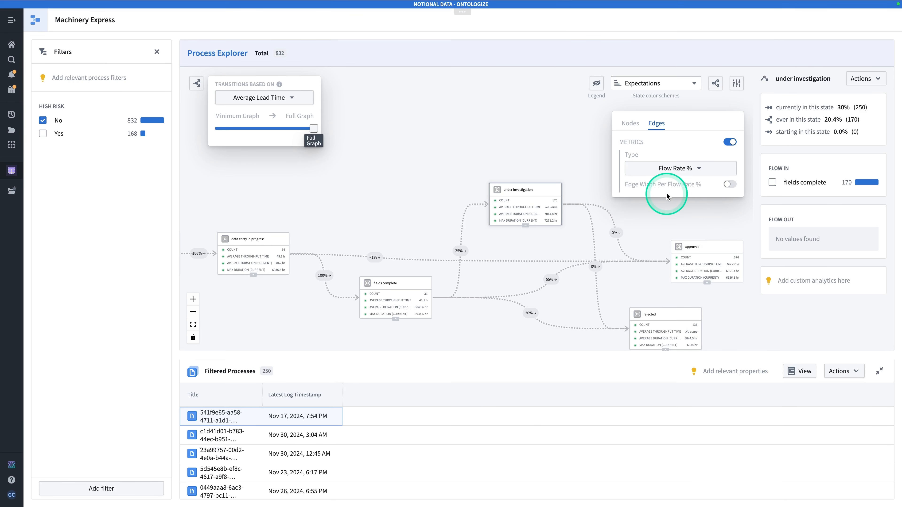
{"action": "left_click", "coordinate": [426, 290]}
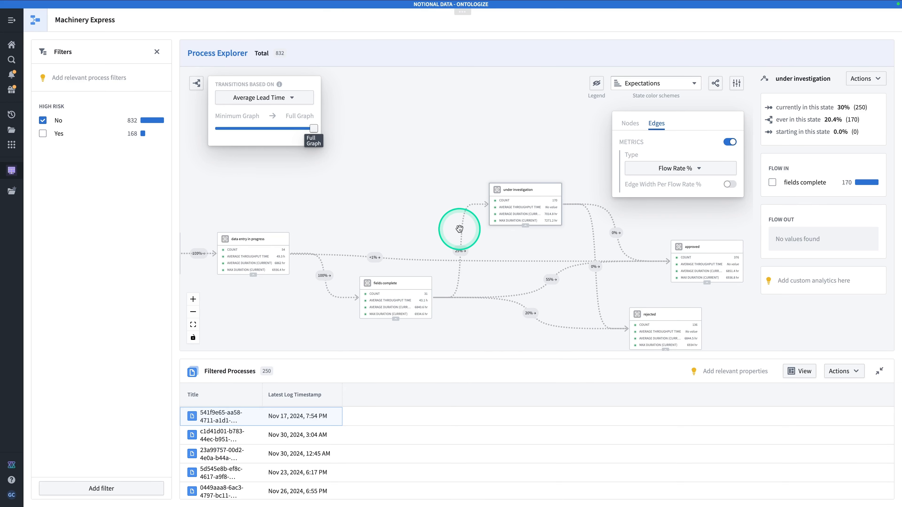
{"action": "left_click", "coordinate": [527, 203]}
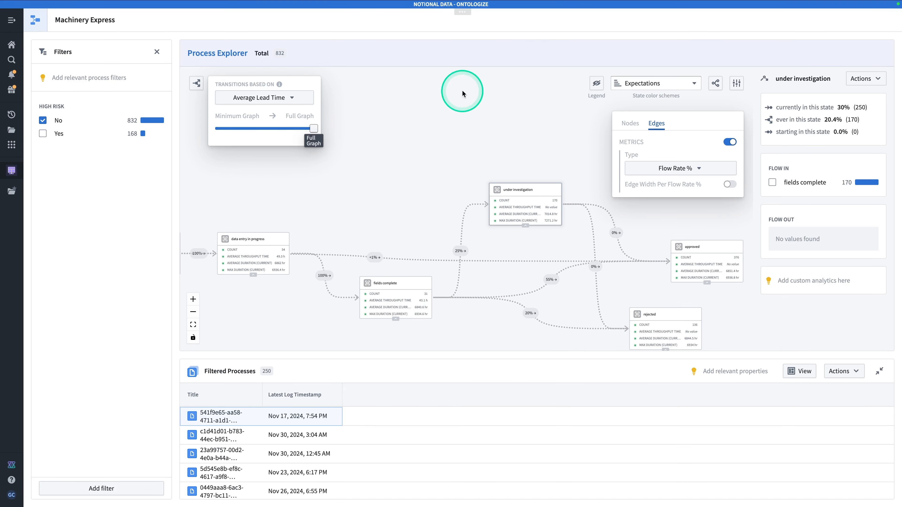
- Open the application in the Workshop editor, dismiss the update announcement and collapse the Filters section
{"action": "left_click", "coordinate": [462, 13]}
{"action": "left_click", "coordinate": [393, 18]}
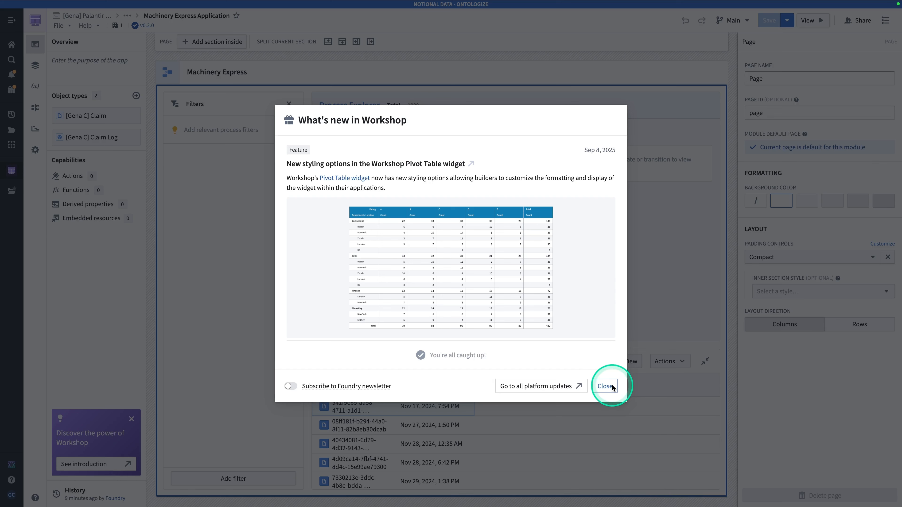
{"action": "left_click", "coordinate": [609, 388]}
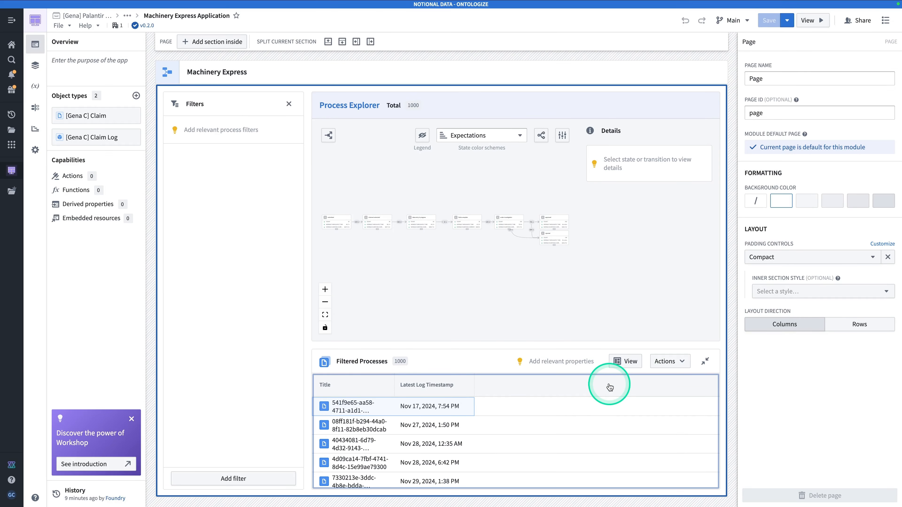
{"action": "left_click", "coordinate": [288, 105]}
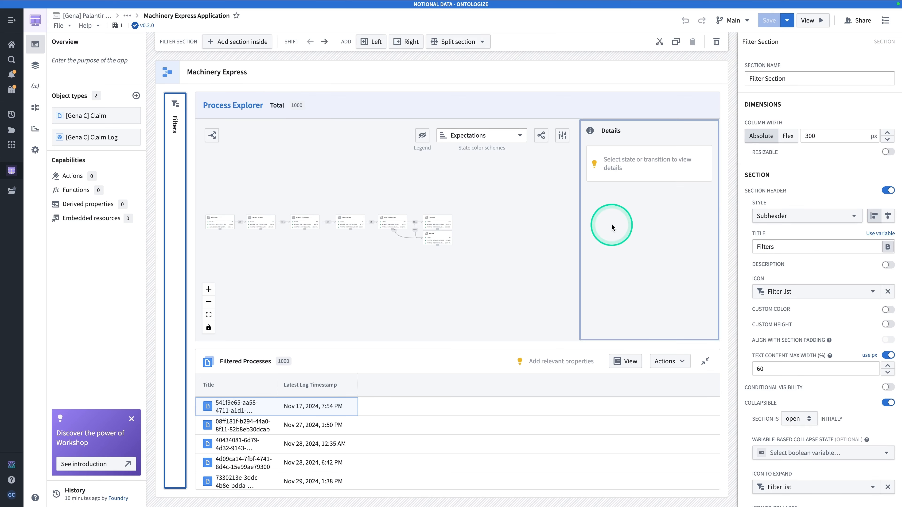
- Add a custom node metric to the process overview widget, named Total Value and described as "The total sum of claim values under this state"
{"action": "left_click", "coordinate": [463, 159]}
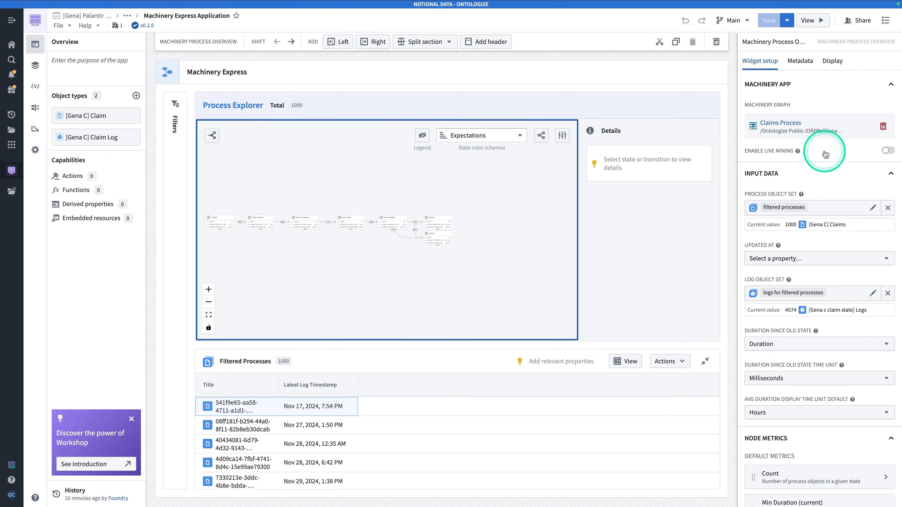
{"action": "scroll", "coordinate": [824, 149], "scroll_direction": "down", "scroll_amount": 8}
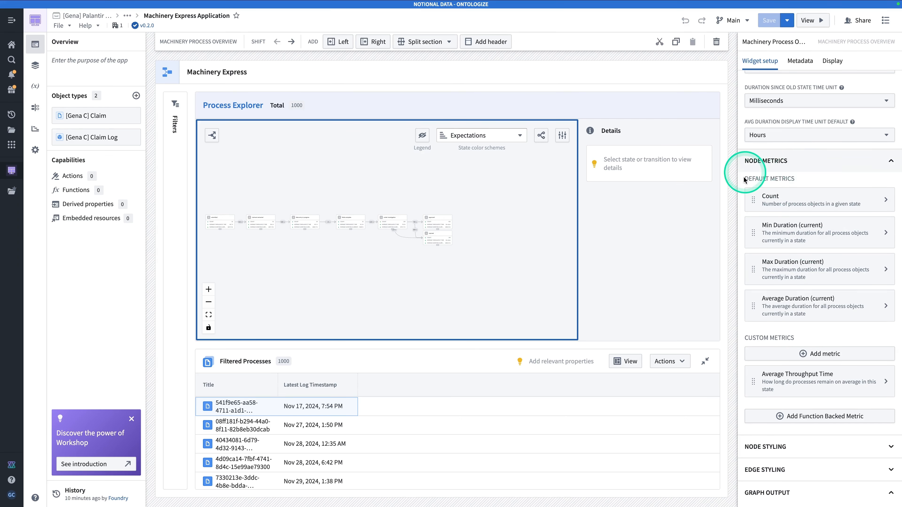
{"action": "scroll", "coordinate": [784, 325], "scroll_direction": "down", "scroll_amount": 1}
{"action": "scroll", "coordinate": [784, 325], "scroll_direction": "down", "scroll_amount": 1}
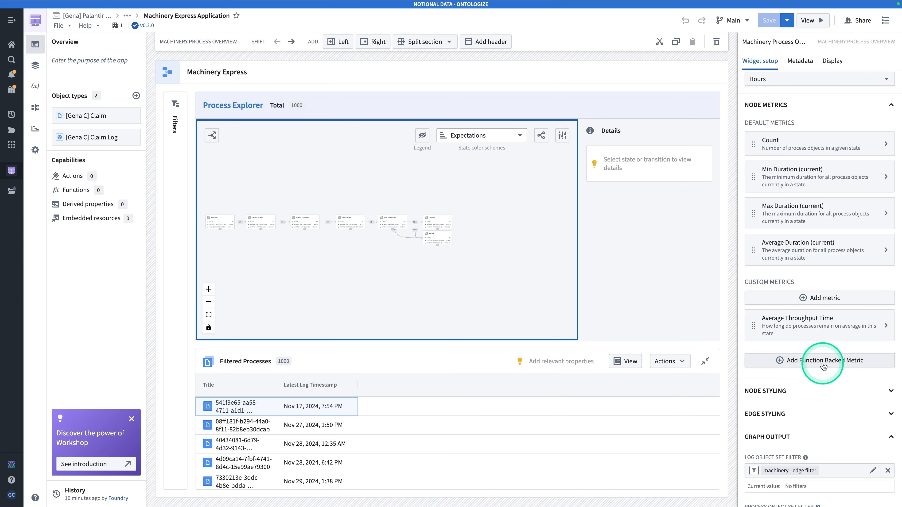
{"action": "left_click", "coordinate": [854, 300]}
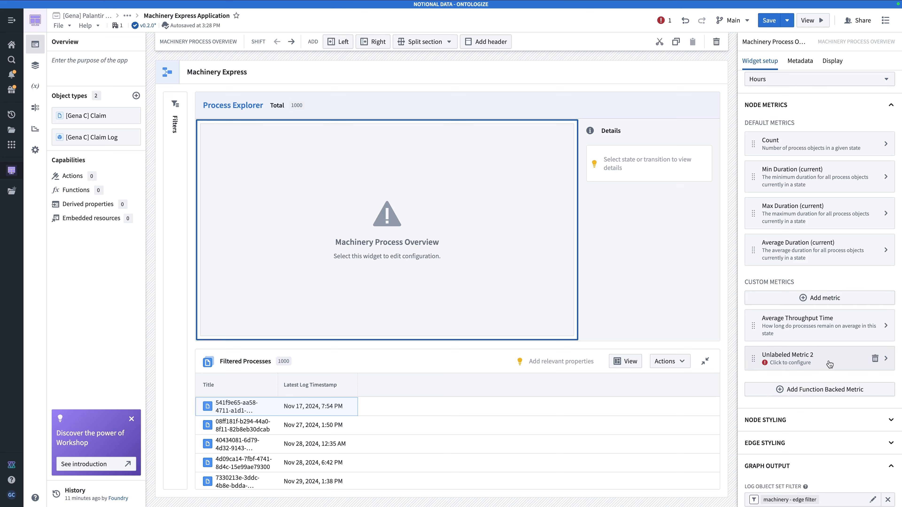
{"action": "left_click", "coordinate": [830, 365]}
{"action": "left_click", "coordinate": [774, 109]}
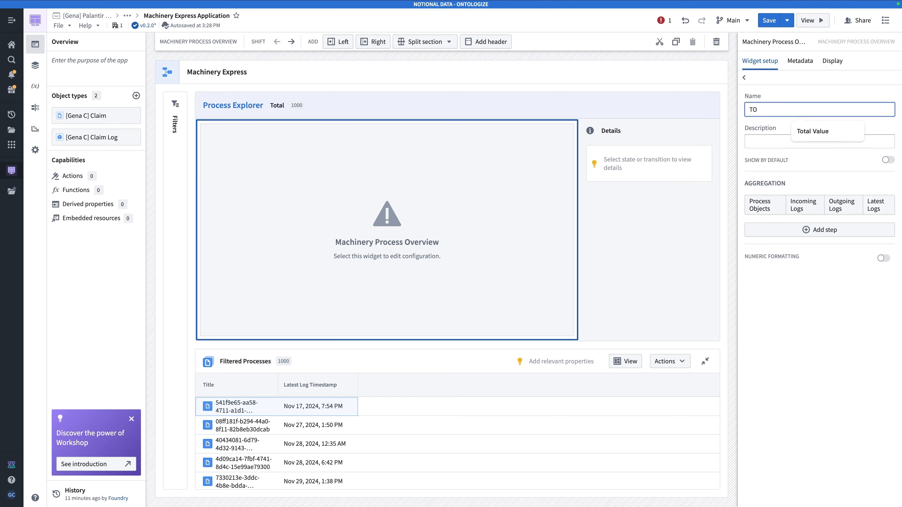
{"action": "type", "text": "Total Value"}
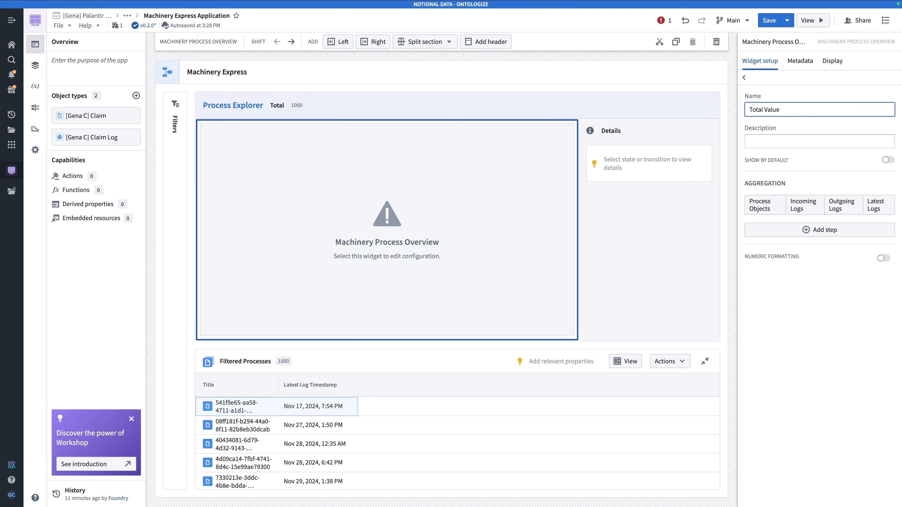
{"action": "left_click", "coordinate": [783, 142]}
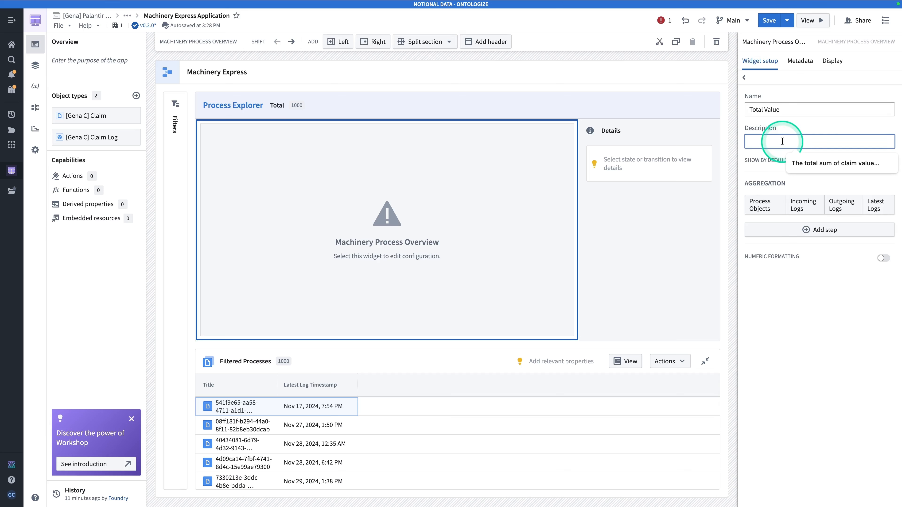
{"action": "type", "text": "The total sum of claim values under this state"}
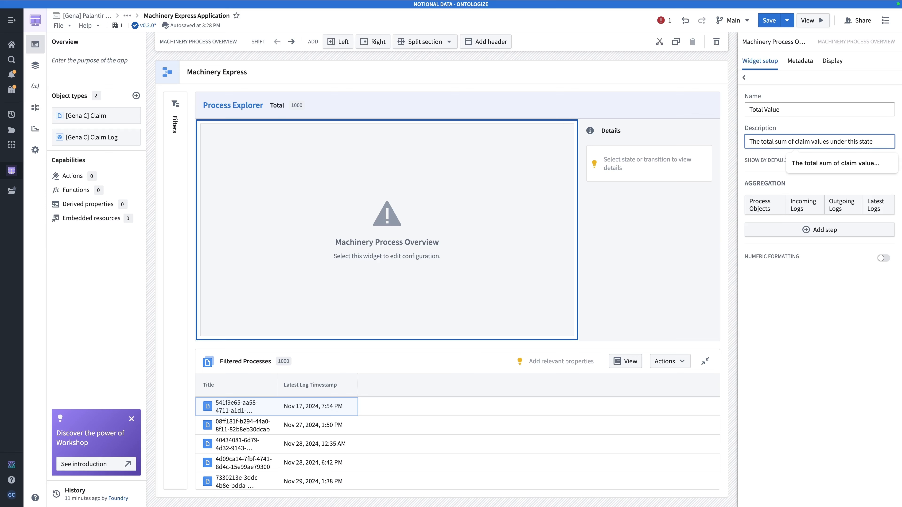
- Define the Total Value metric's aggregation as the Sum of the Value property over Process Objects
{"action": "left_click", "coordinate": [755, 331]}
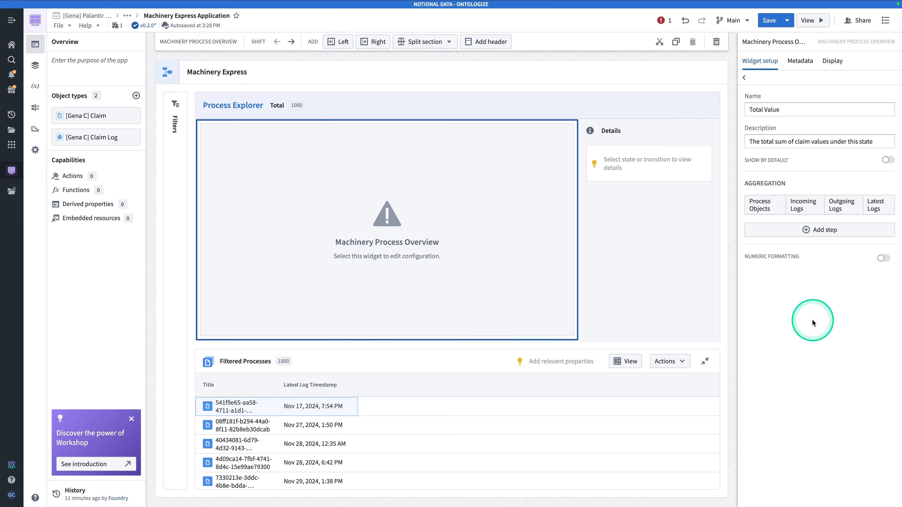
{"action": "left_click", "coordinate": [764, 207]}
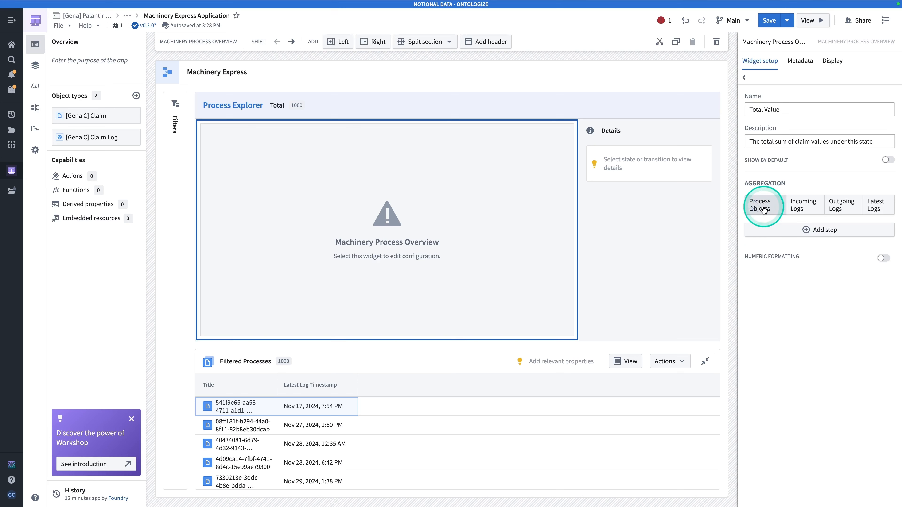
{"action": "left_click", "coordinate": [801, 234]}
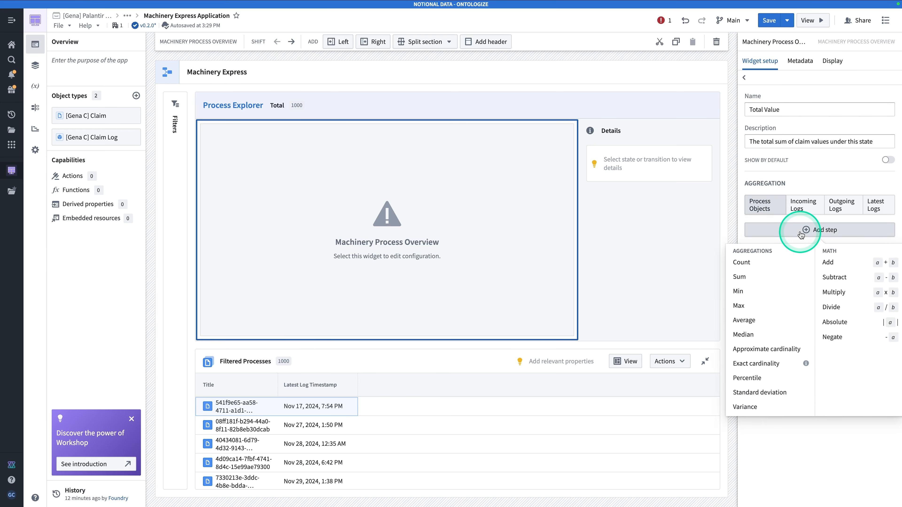
{"action": "left_click", "coordinate": [763, 277]}
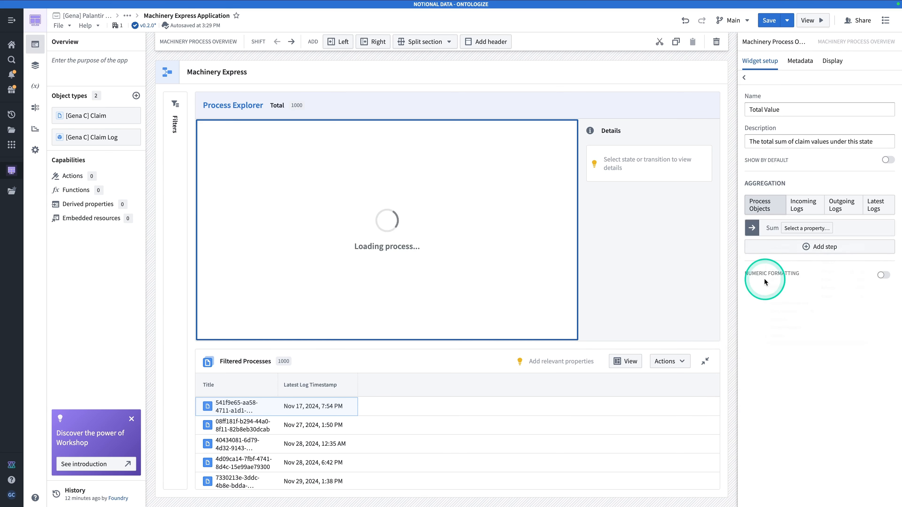
{"action": "left_click", "coordinate": [809, 230]}
{"action": "left_click", "coordinate": [767, 294]}
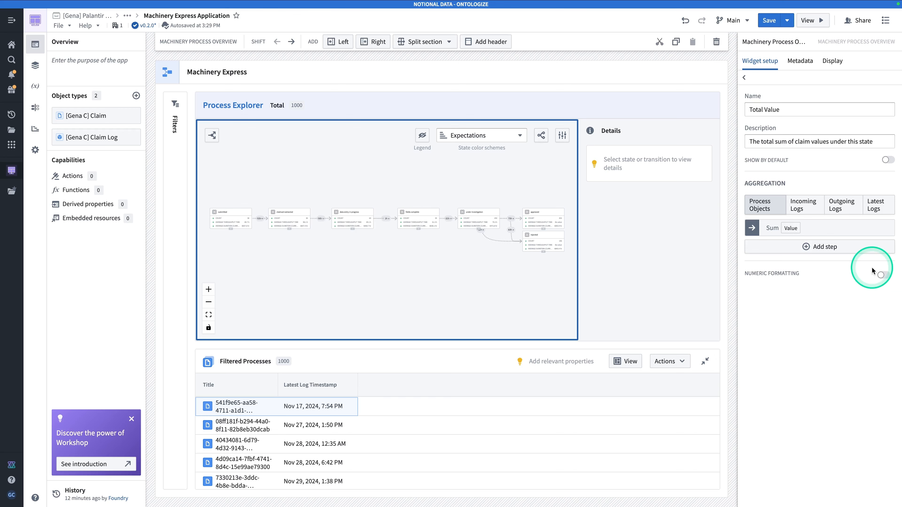
- Enable numeric formatting for the Total Value metric with the Currency base type
{"action": "left_click", "coordinate": [881, 274]}
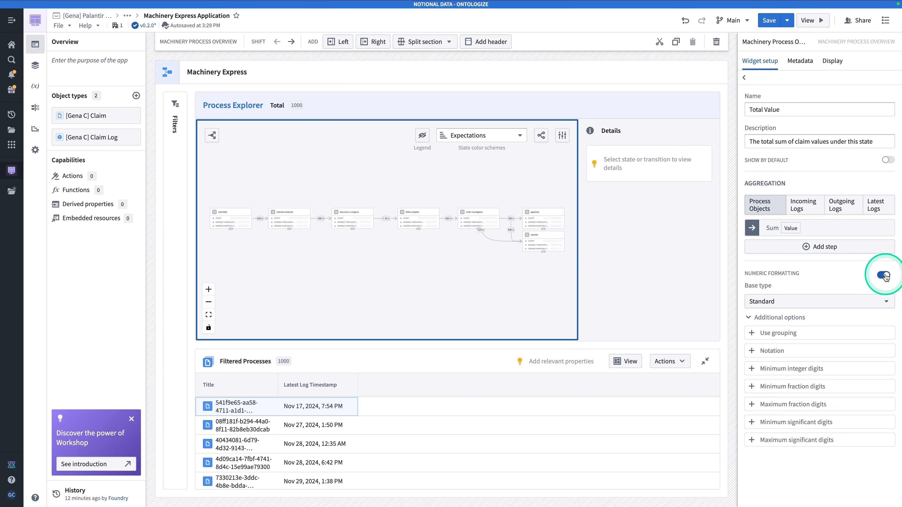
{"action": "left_click", "coordinate": [858, 300]}
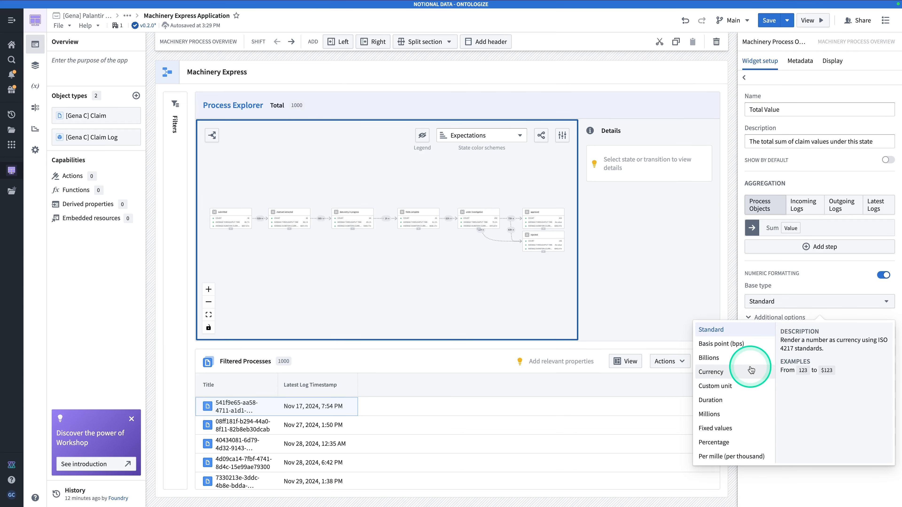
{"action": "left_click", "coordinate": [751, 369]}
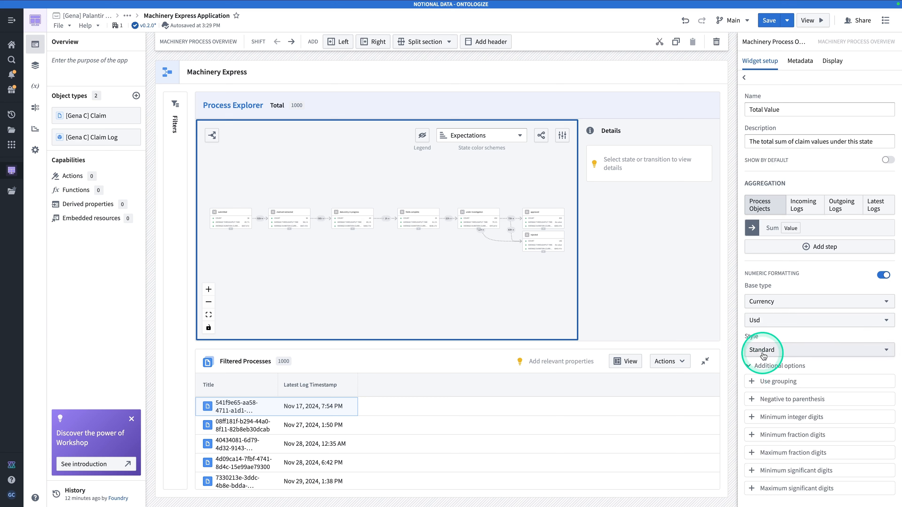
- Save the application with the new metric and open it in view mode
{"action": "scroll", "coordinate": [448, 192], "scroll_direction": "up", "scroll_amount": 3}
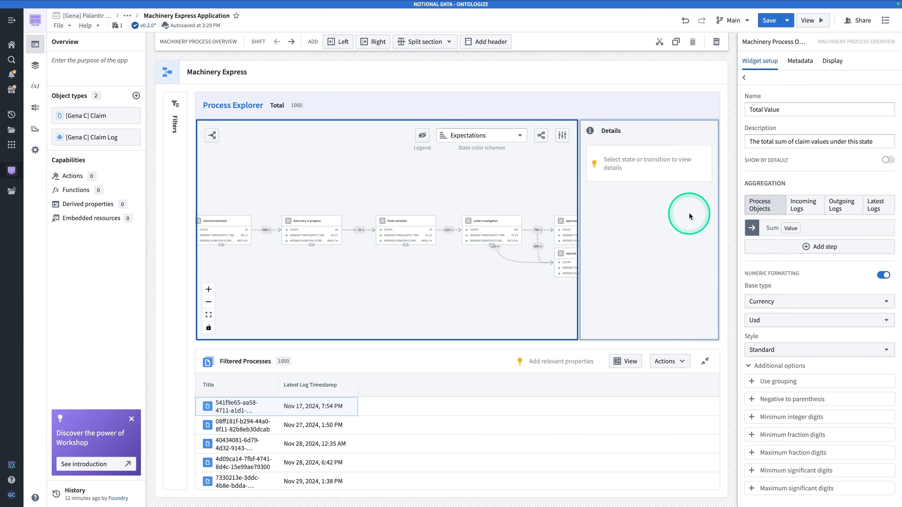
{"action": "left_click", "coordinate": [769, 22]}
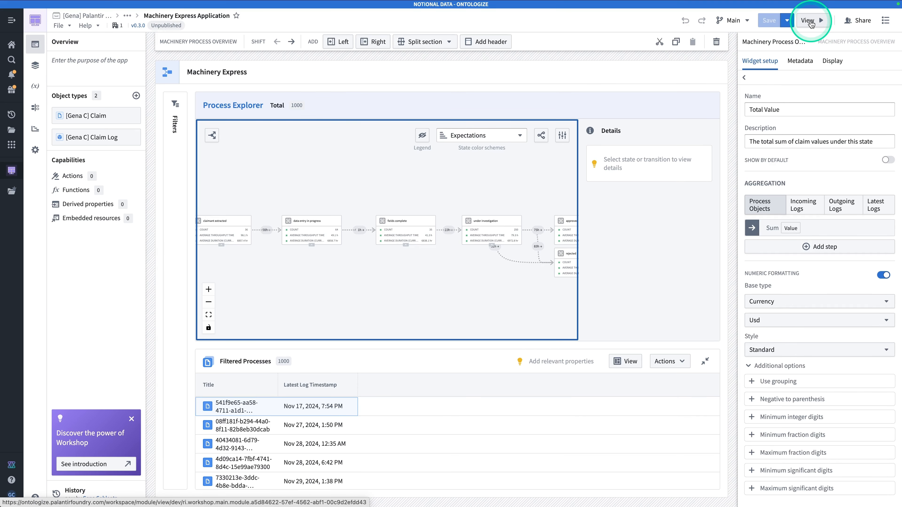
{"action": "left_click", "coordinate": [810, 22]}
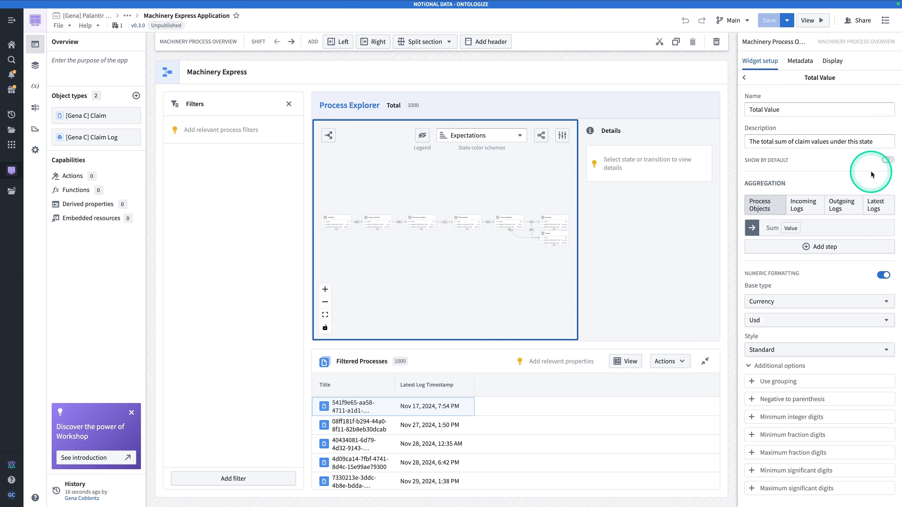
- Show the Total Value metric by default and save the application
{"action": "left_click", "coordinate": [888, 160]}
{"action": "left_click", "coordinate": [459, 248]}
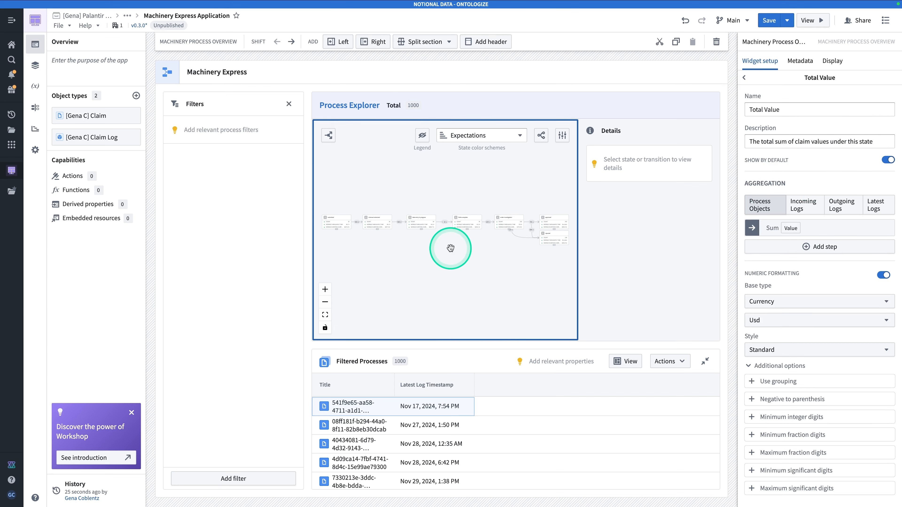
{"action": "left_click", "coordinate": [772, 21]}
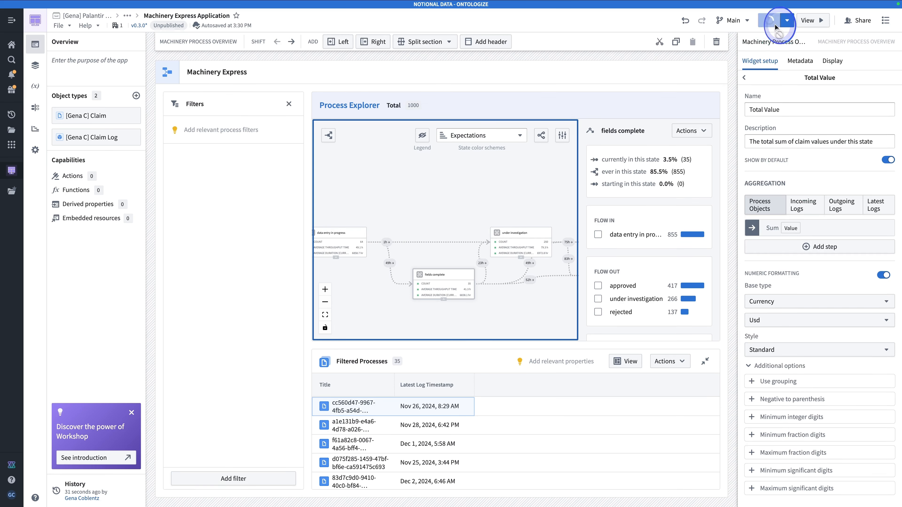
{"action": "left_click", "coordinate": [787, 22]}
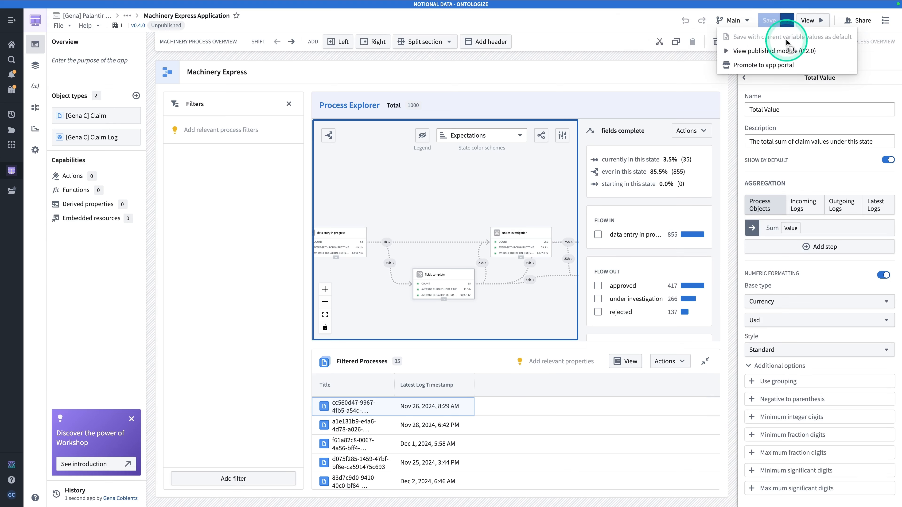
{"action": "left_click", "coordinate": [763, 23]}
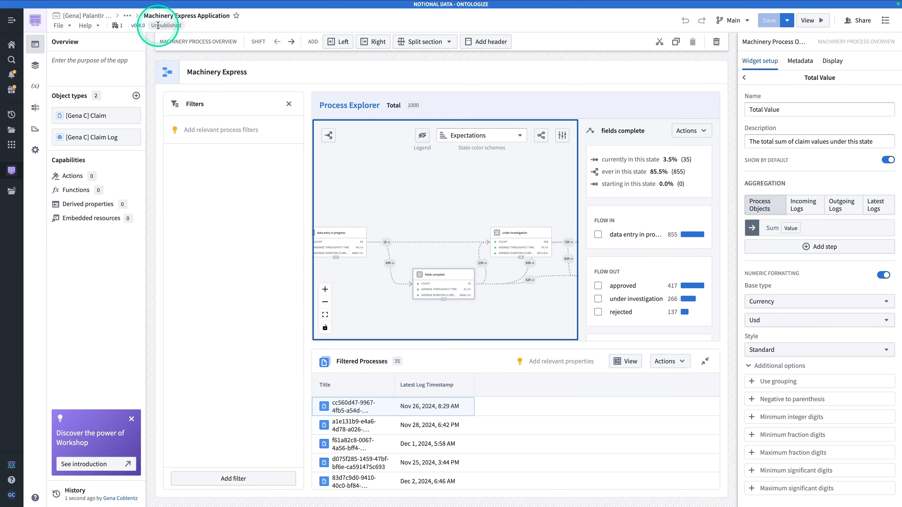
- Turn on automatic publishing when saving in the application's version settings
{"action": "left_click", "coordinate": [138, 26]}
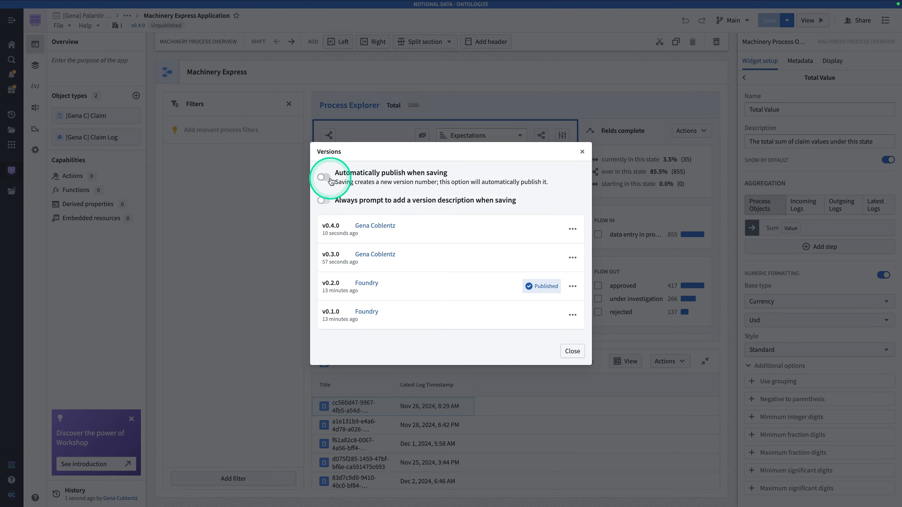
{"action": "left_click", "coordinate": [322, 177]}
{"action": "left_click", "coordinate": [670, 248]}
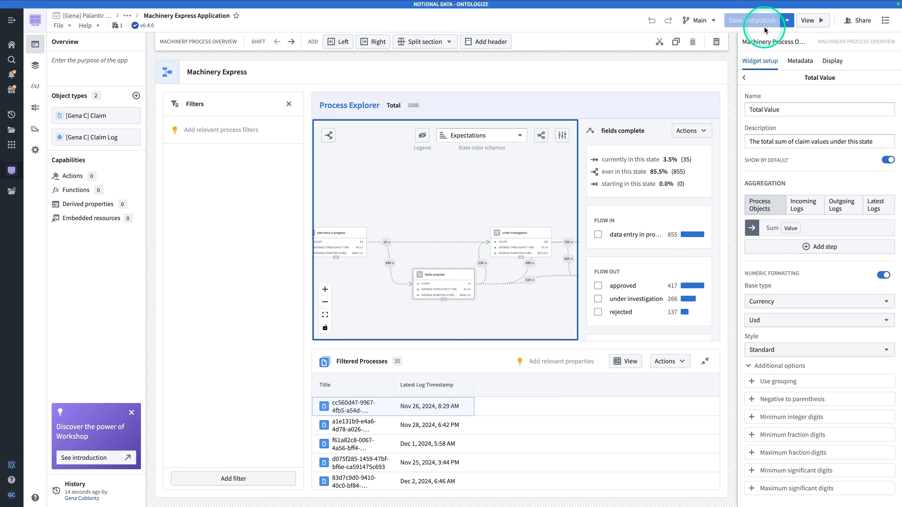
- Open the published application in view mode and spread the rejected state below and the approved state above the main flow
{"action": "left_click", "coordinate": [807, 20]}
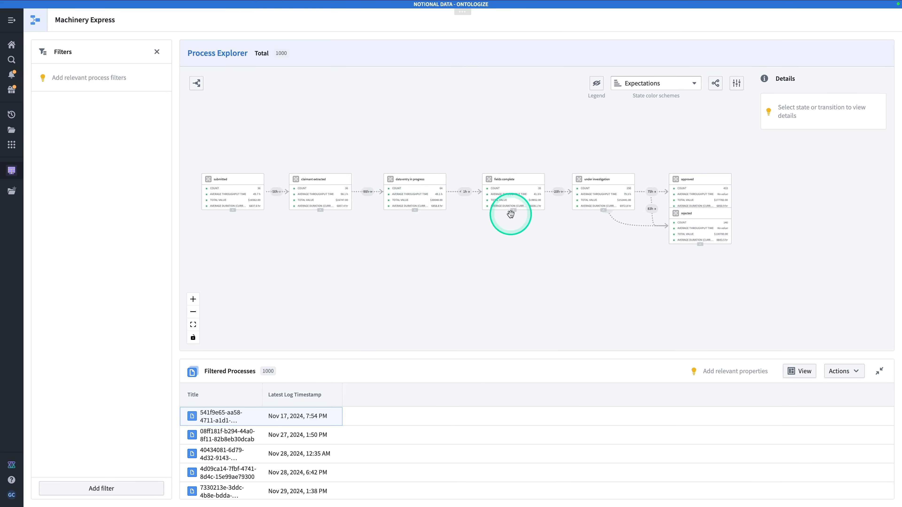
{"action": "left_click_drag", "start_coordinate": [697, 225], "coordinate": [691, 282]}
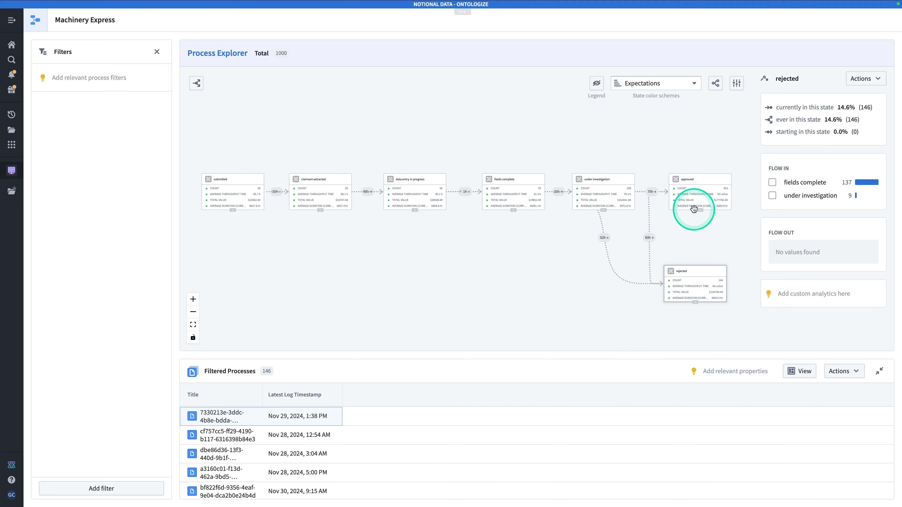
{"action": "left_click_drag", "start_coordinate": [694, 201], "coordinate": [724, 137]}
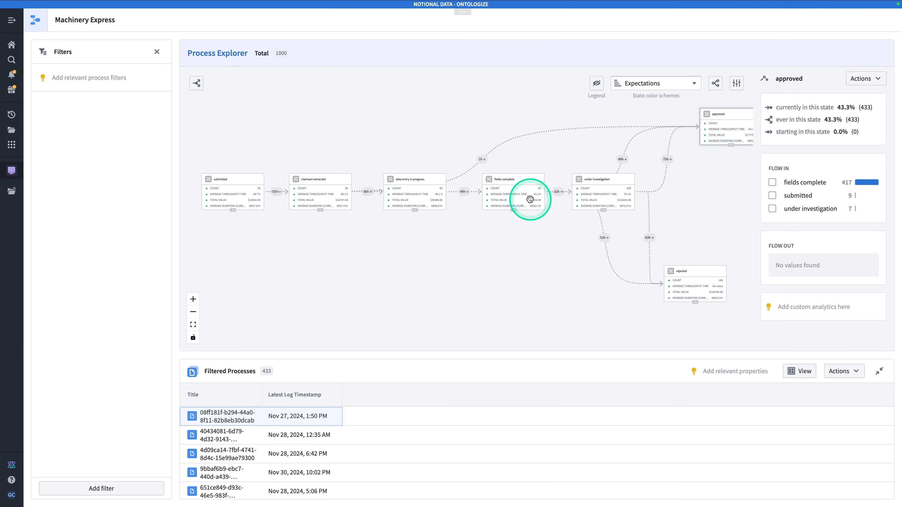
- Examine the Total Value metric on the fields complete and under investigation states in the process graph
{"action": "scroll", "coordinate": [604, 211], "scroll_direction": "up", "scroll_amount": 3}
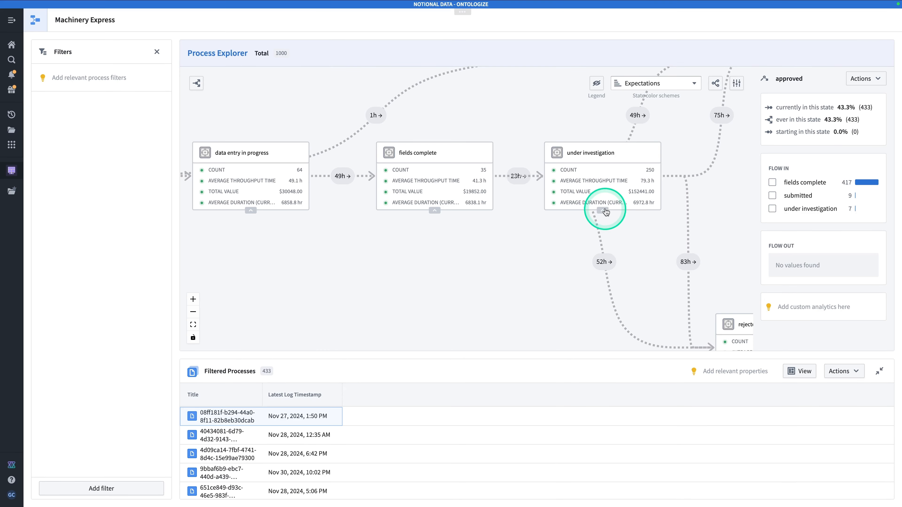
{"action": "left_click_drag", "start_coordinate": [527, 227], "coordinate": [481, 249]}
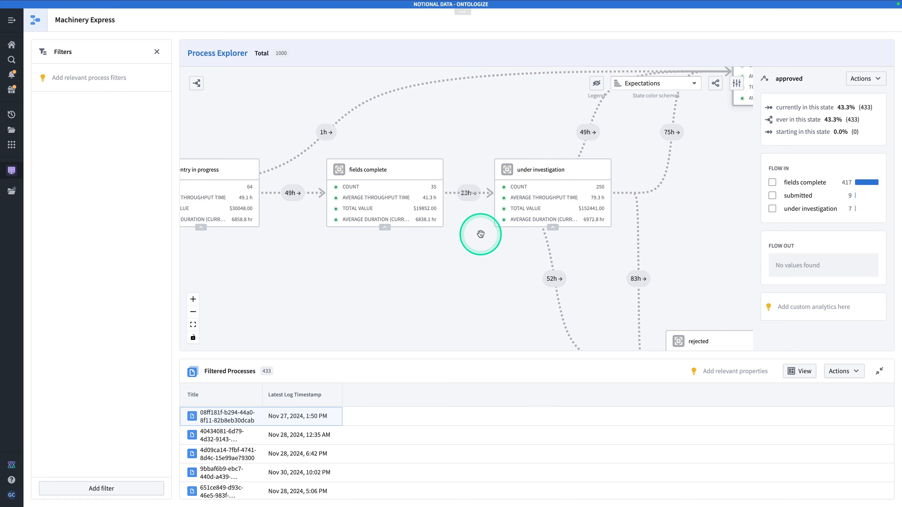
{"action": "scroll", "coordinate": [523, 213], "scroll_direction": "down", "scroll_amount": 1}
{"action": "scroll", "coordinate": [543, 211], "scroll_direction": "down", "scroll_amount": 1}
{"action": "left_click_drag", "start_coordinate": [543, 210], "coordinate": [502, 206]}
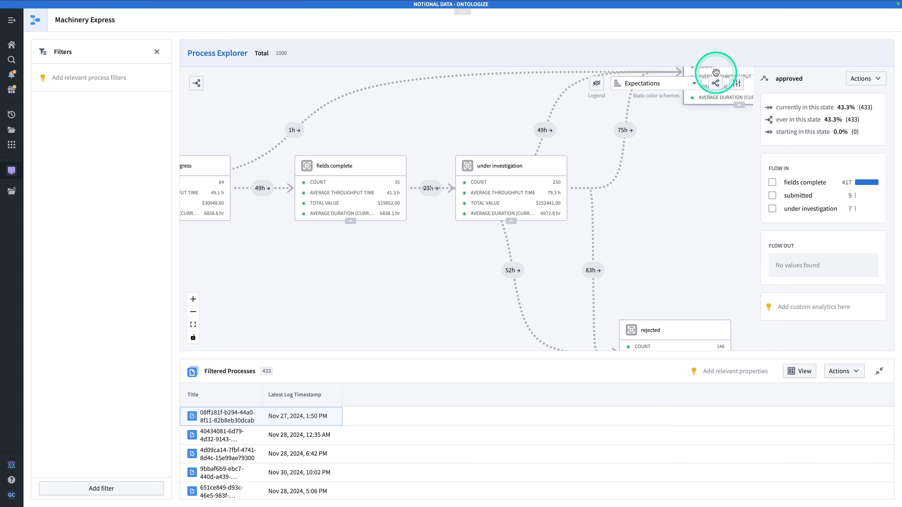
- Review the process variants in the Path Explorer and select the path from submitted to under investigation
{"action": "left_click", "coordinate": [716, 85]}
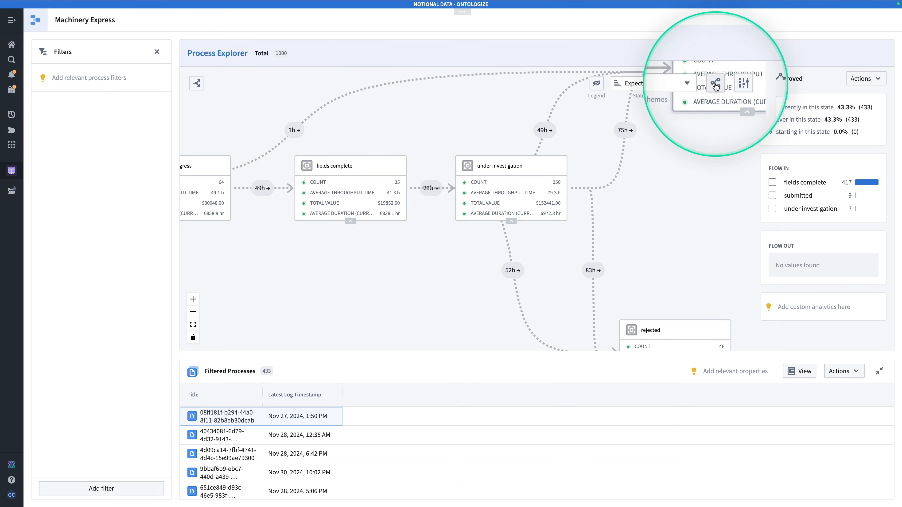
{"action": "left_click", "coordinate": [719, 87]}
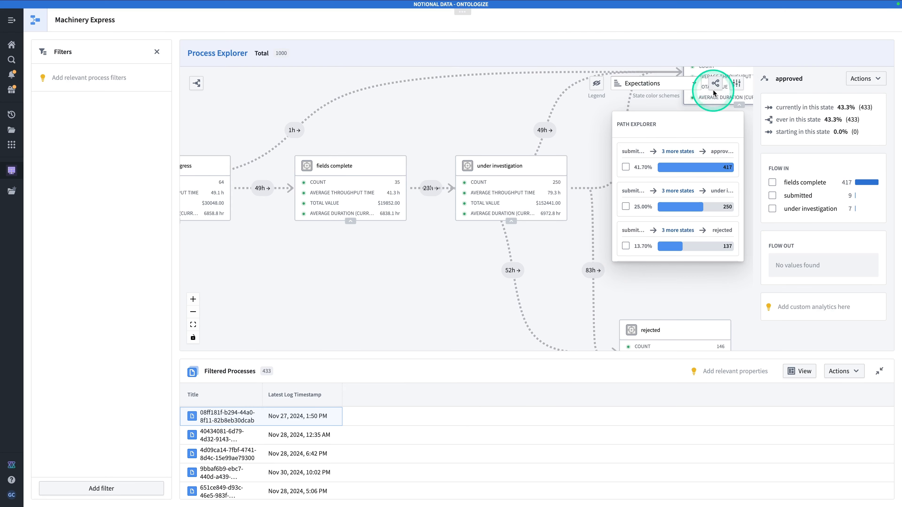
{"action": "scroll", "coordinate": [665, 252], "scroll_direction": "down", "scroll_amount": 6}
{"action": "scroll", "coordinate": [665, 251], "scroll_direction": "up", "scroll_amount": 6}
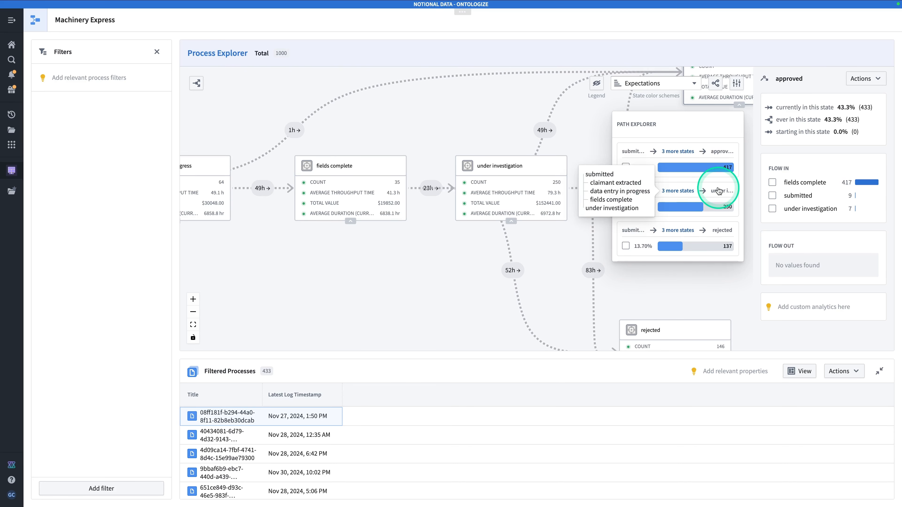
{"action": "mouse_move", "coordinate": [677, 194]}
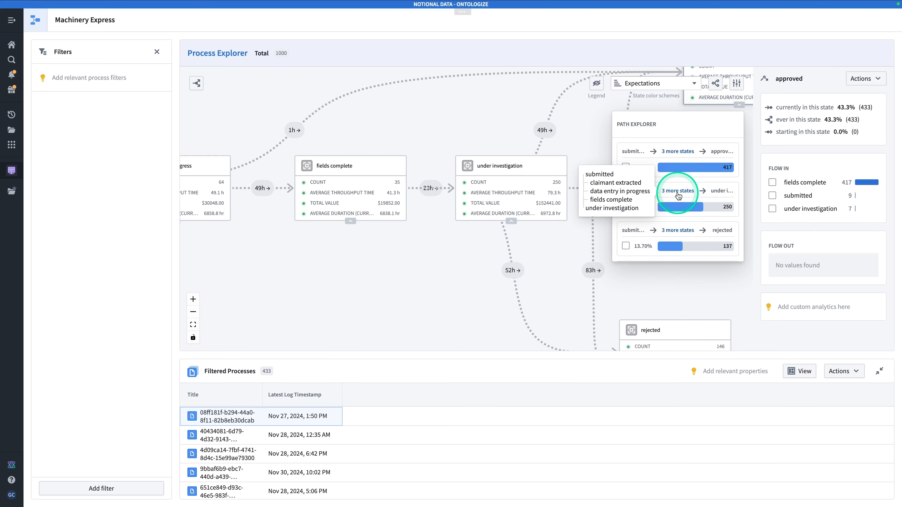
{"action": "scroll", "coordinate": [680, 205], "scroll_direction": "down", "scroll_amount": 2}
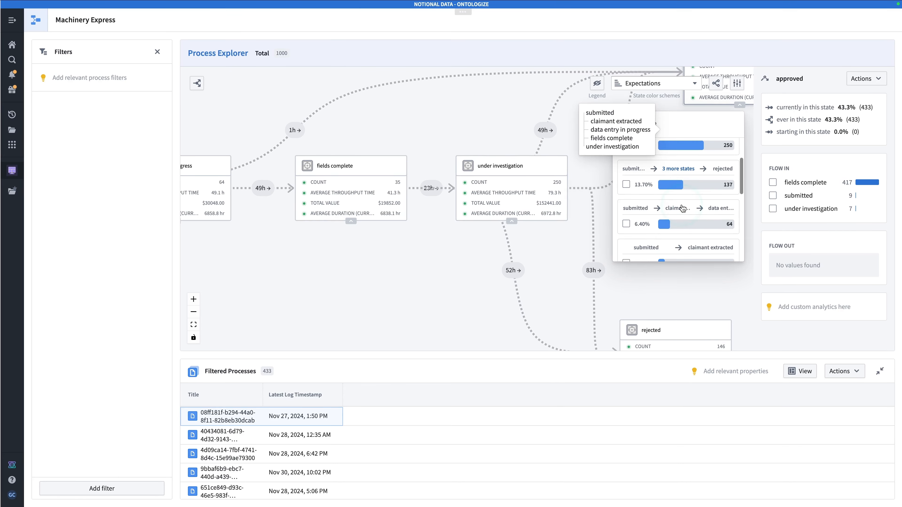
{"action": "scroll", "coordinate": [682, 211], "scroll_direction": "up", "scroll_amount": 2}
{"action": "left_click", "coordinate": [625, 207]}
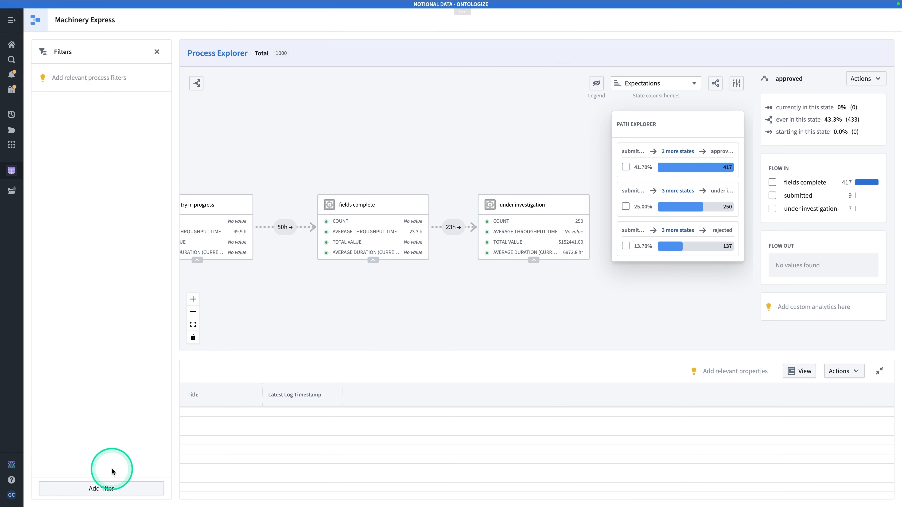
- Add a High Risk filter to the process explorer and keep only claims marked Yes
{"action": "left_click", "coordinate": [120, 489]}
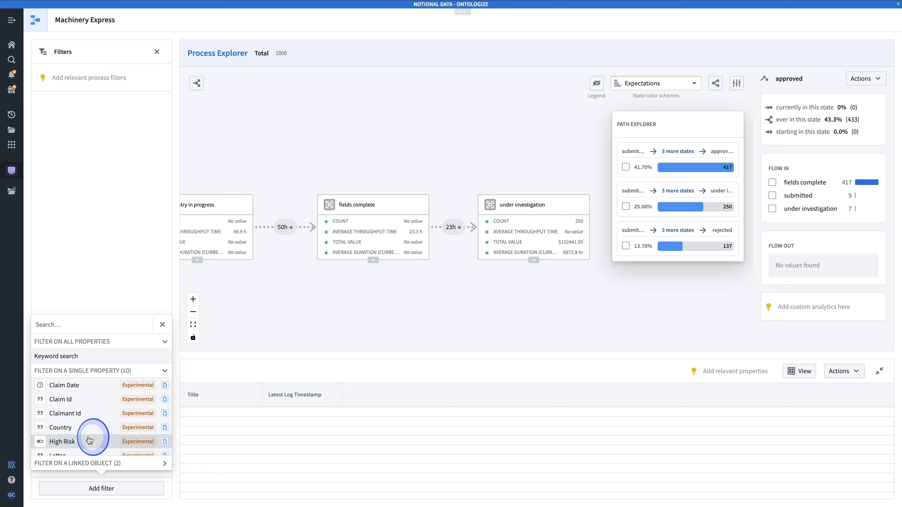
{"action": "left_click", "coordinate": [89, 440]}
{"action": "left_click", "coordinate": [42, 134]}
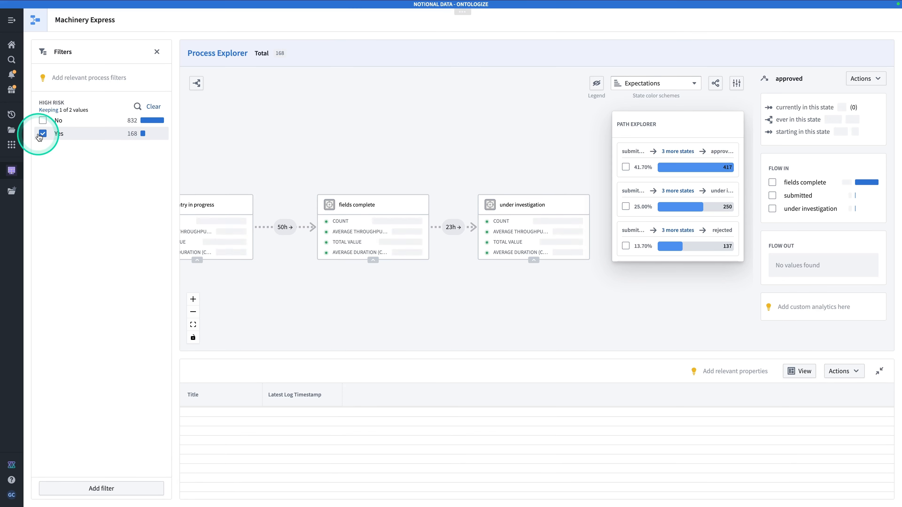
- Add a Value filter for the claims with a minimum value of 250
{"action": "left_click", "coordinate": [120, 490]}
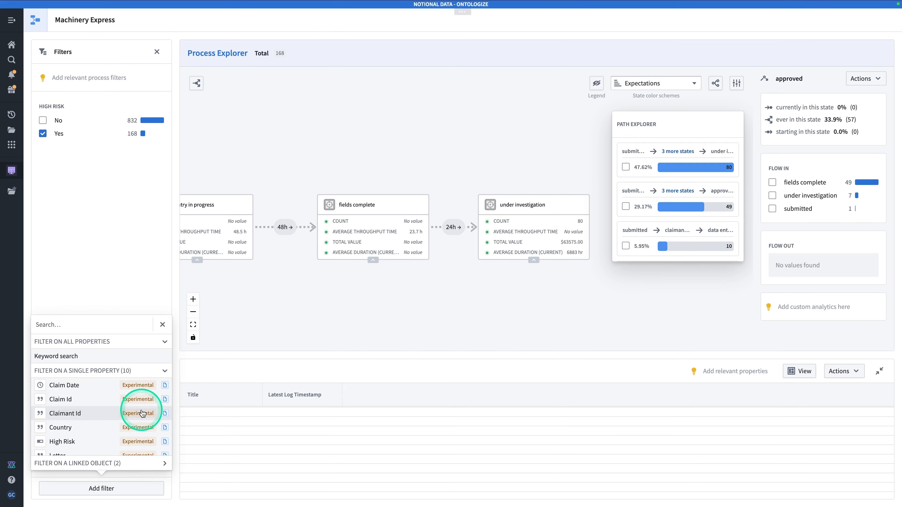
{"action": "left_click", "coordinate": [142, 186]}
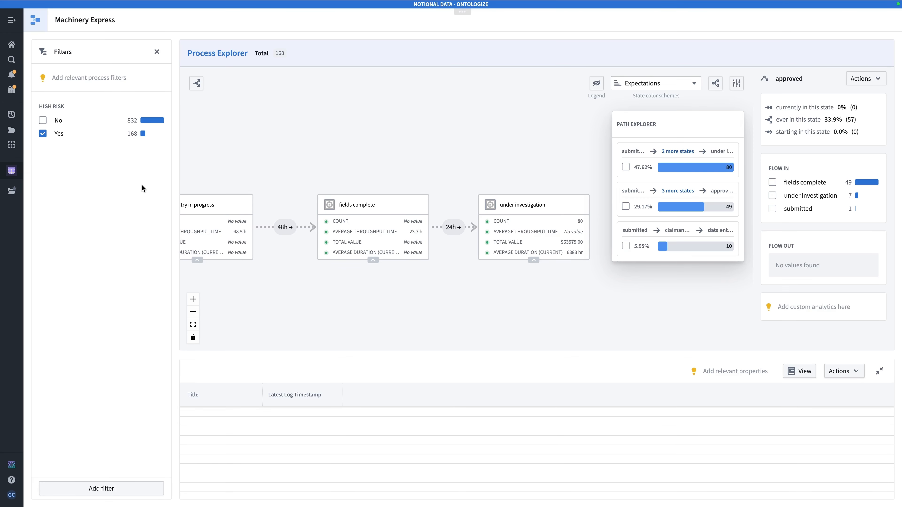
{"action": "left_click", "coordinate": [93, 487]}
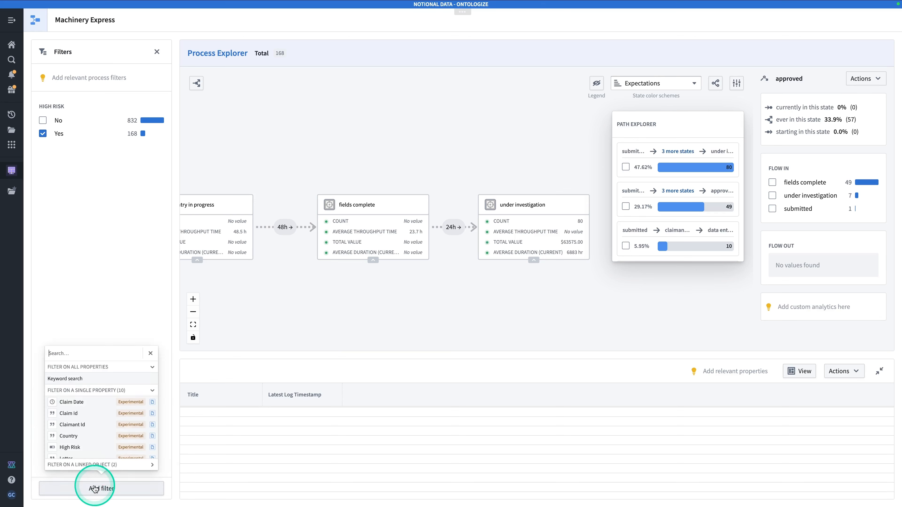
{"action": "scroll", "coordinate": [84, 409], "scroll_direction": "down", "scroll_amount": 5}
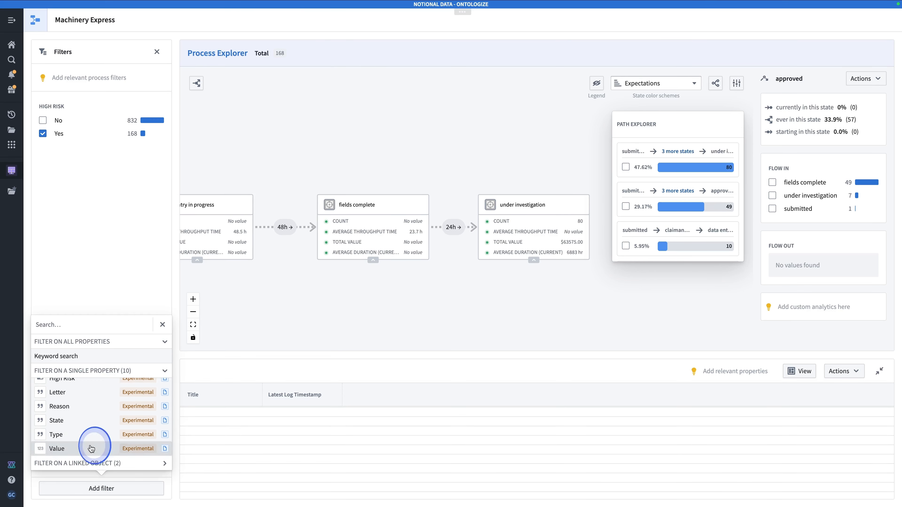
{"action": "left_click", "coordinate": [89, 444]}
{"action": "left_click", "coordinate": [59, 240]}
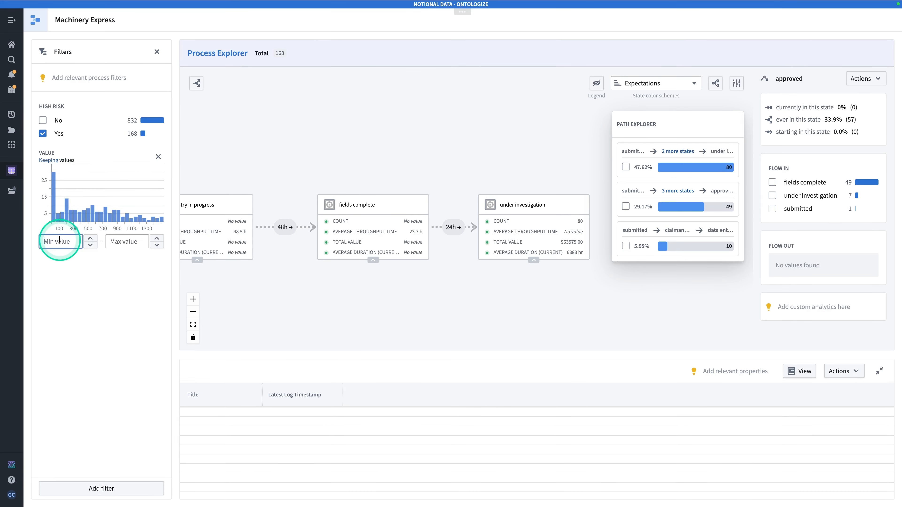
{"action": "type", "text": "250"}
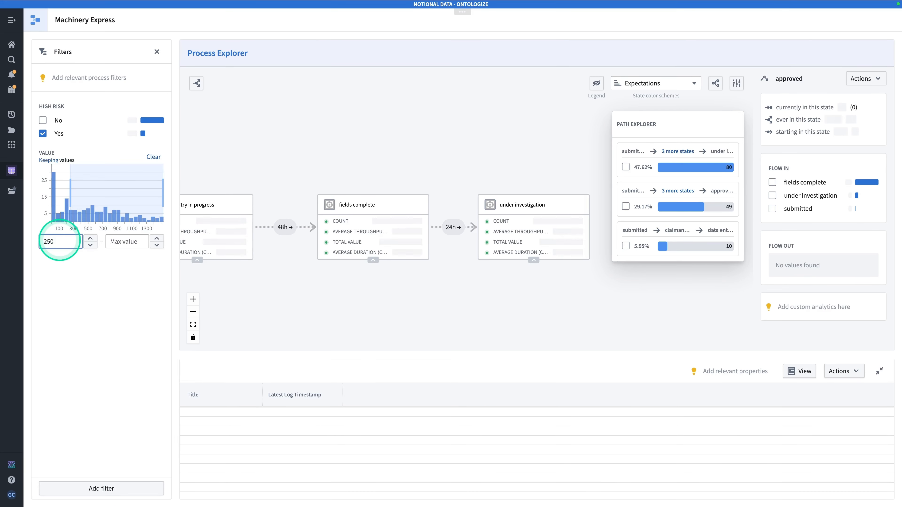
- Add a Country filter and keep only UK claims
{"action": "left_click", "coordinate": [108, 489]}
{"action": "scroll", "coordinate": [95, 413], "scroll_direction": "down", "scroll_amount": 1}
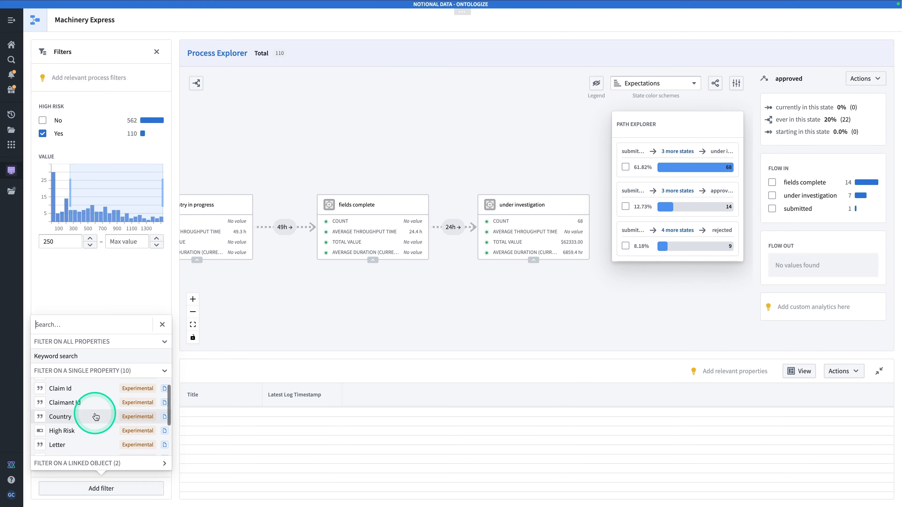
{"action": "left_click", "coordinate": [95, 416]}
{"action": "left_click", "coordinate": [43, 289]}
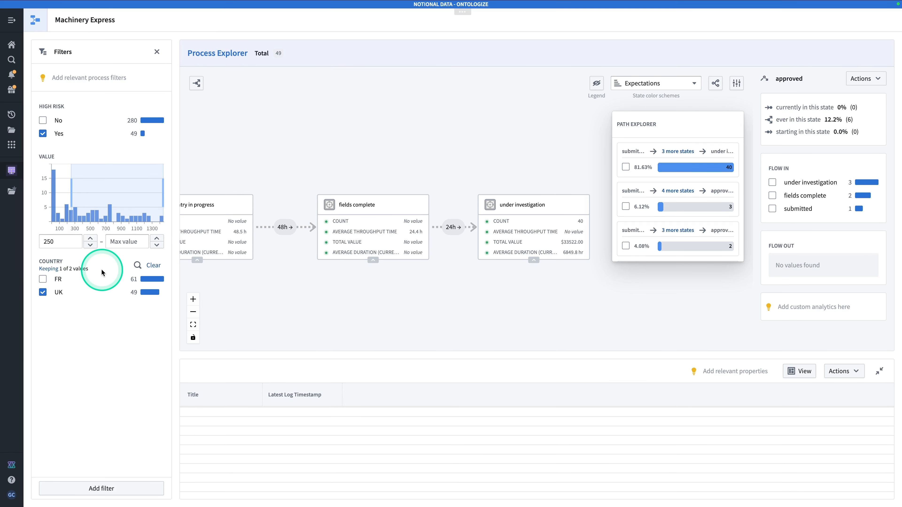
- Switch the Country filter from UK to FR and raise the minimum claim value to 500
{"action": "left_click", "coordinate": [43, 279]}
{"action": "left_click", "coordinate": [43, 292]}
{"action": "left_click_drag", "start_coordinate": [53, 241], "coordinate": [25, 240]}
{"action": "type", "text": "500"}
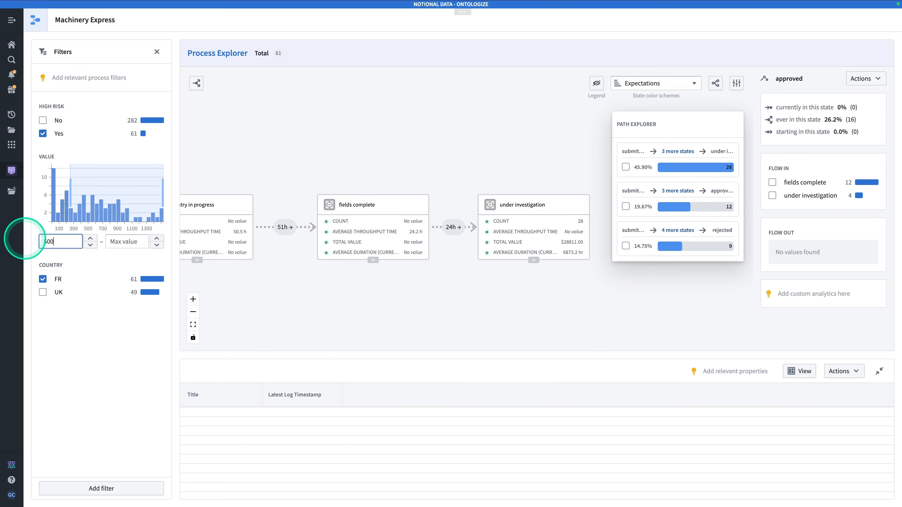
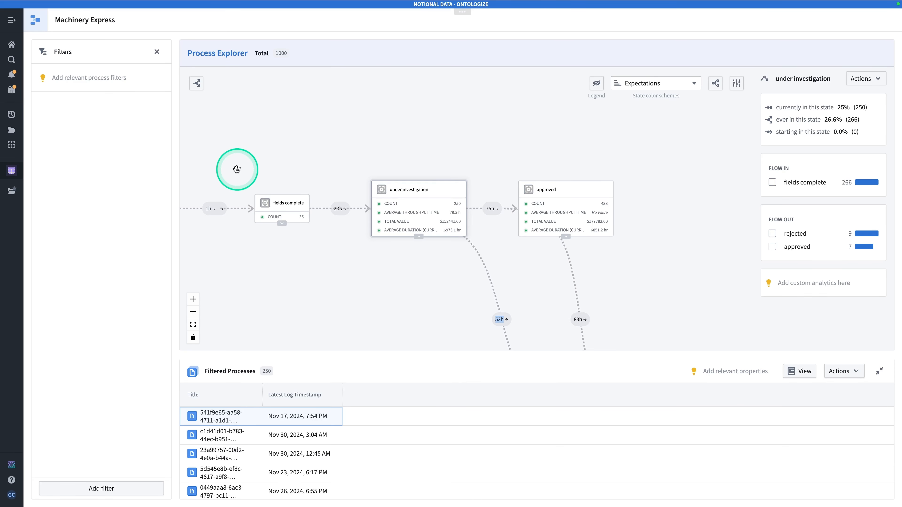
- Search the platform for "automate" and switch to the Automate application
{"action": "key", "text": "super+j"}
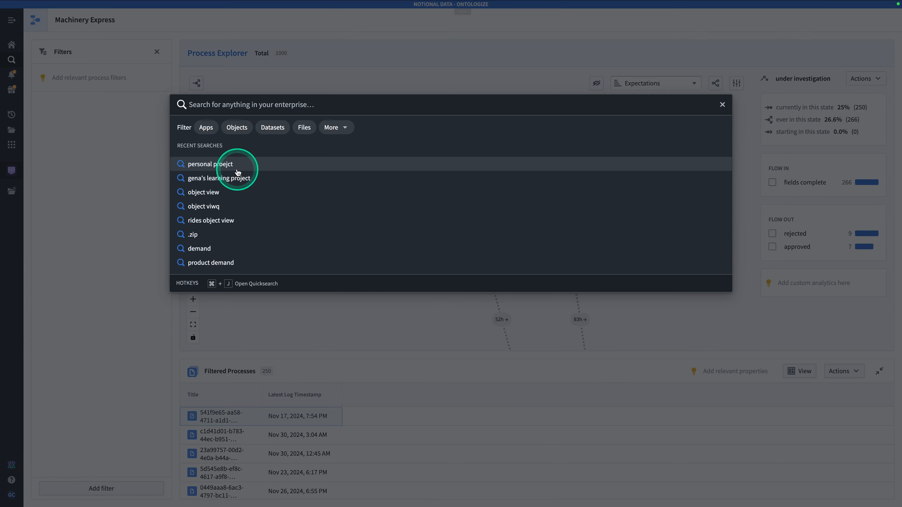
{"action": "type", "text": "automate"}
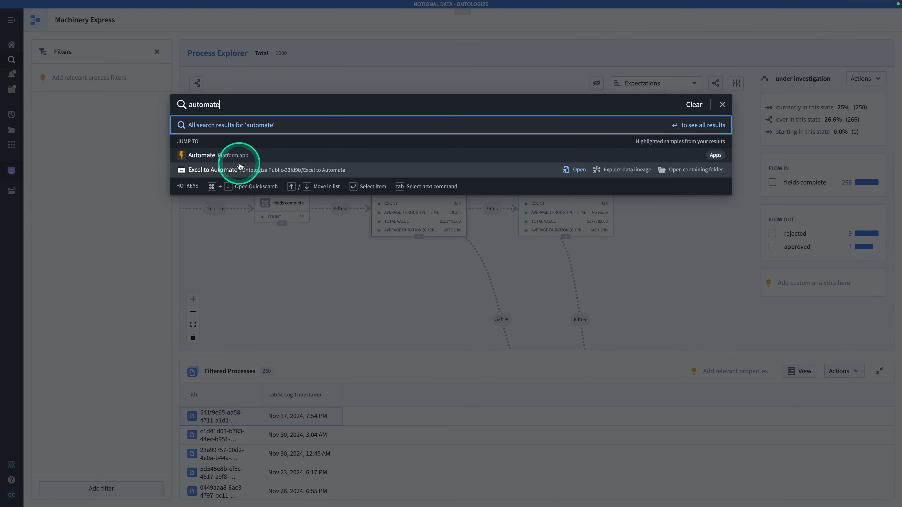
{"action": "key", "text": "Escape"}
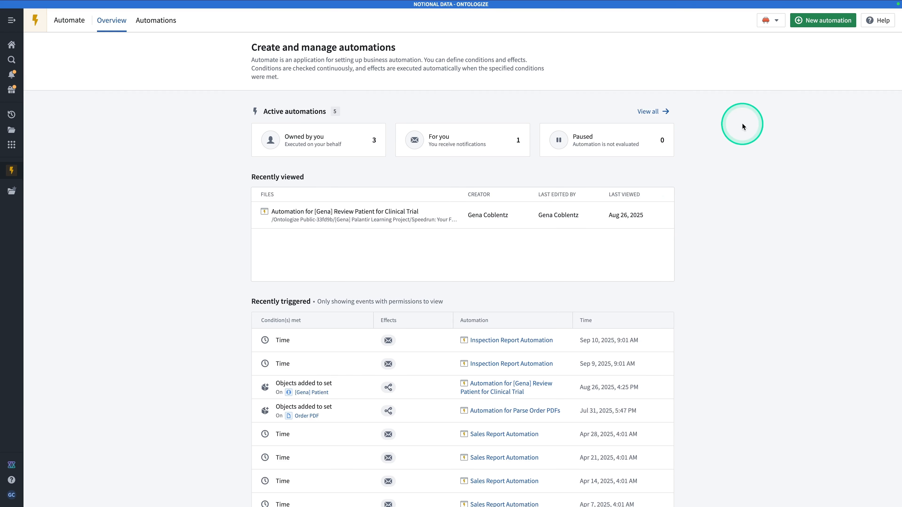
- Start a new automation with the Objects added to set condition and monitor the Claim object type
{"action": "left_click", "coordinate": [811, 20]}
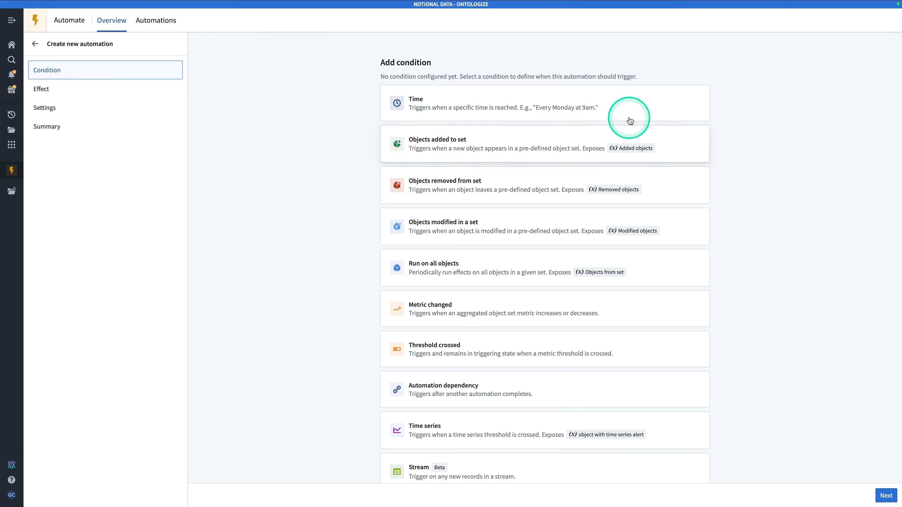
{"action": "left_click", "coordinate": [692, 150]}
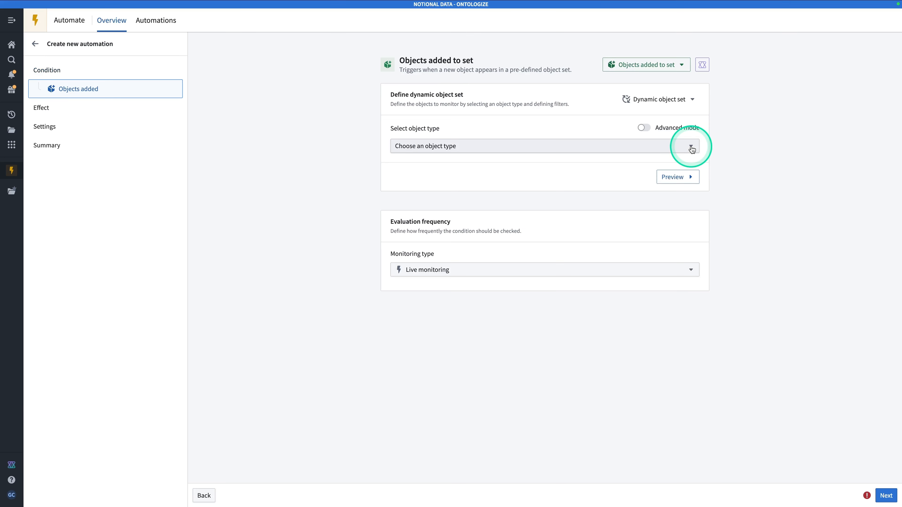
{"action": "left_click", "coordinate": [674, 150]}
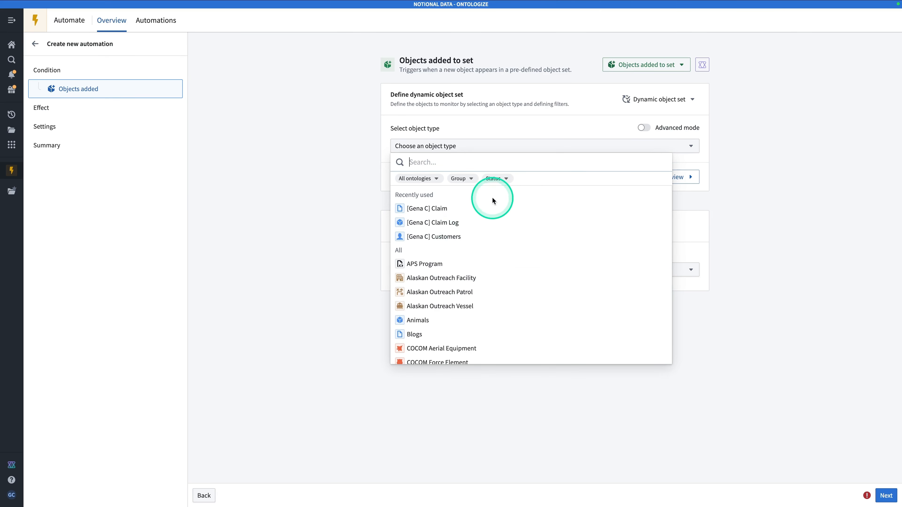
{"action": "left_click", "coordinate": [492, 210]}
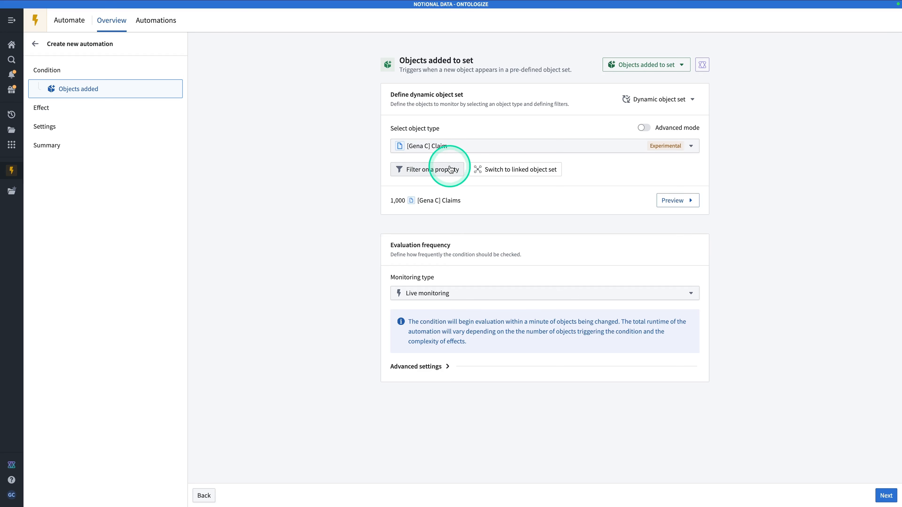
- Filter the monitored claims on the High Risk property with the condition is false
{"action": "left_click", "coordinate": [425, 172]}
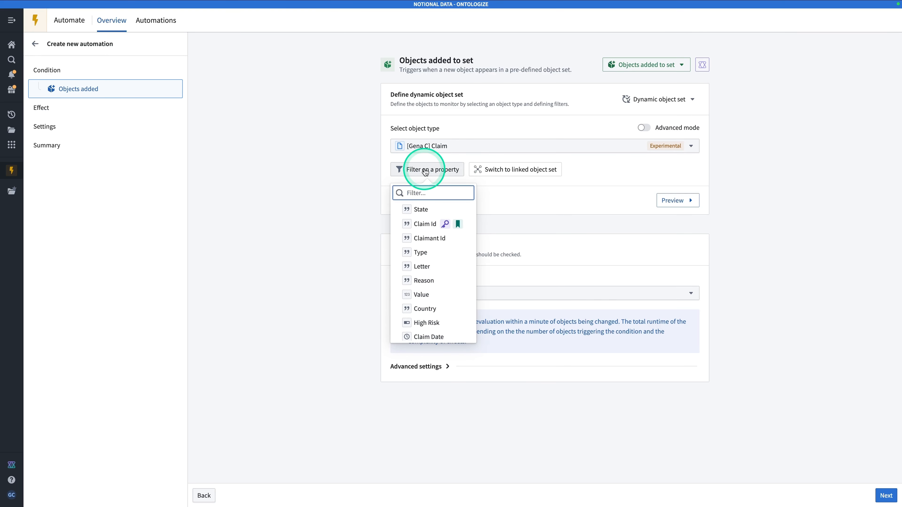
{"action": "type", "text": "hifh"}
{"action": "key", "text": "BackSpace"}
{"action": "key", "text": "BackSpace"}
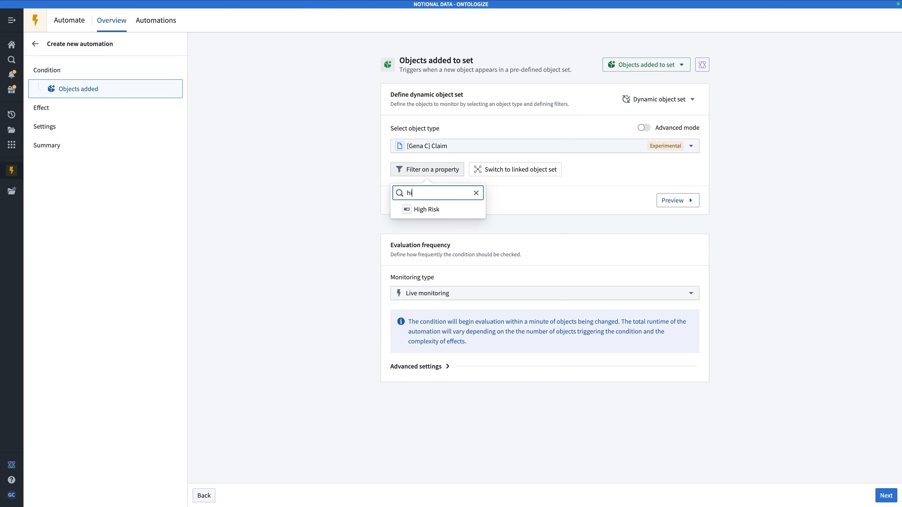
{"action": "left_click", "coordinate": [424, 209]}
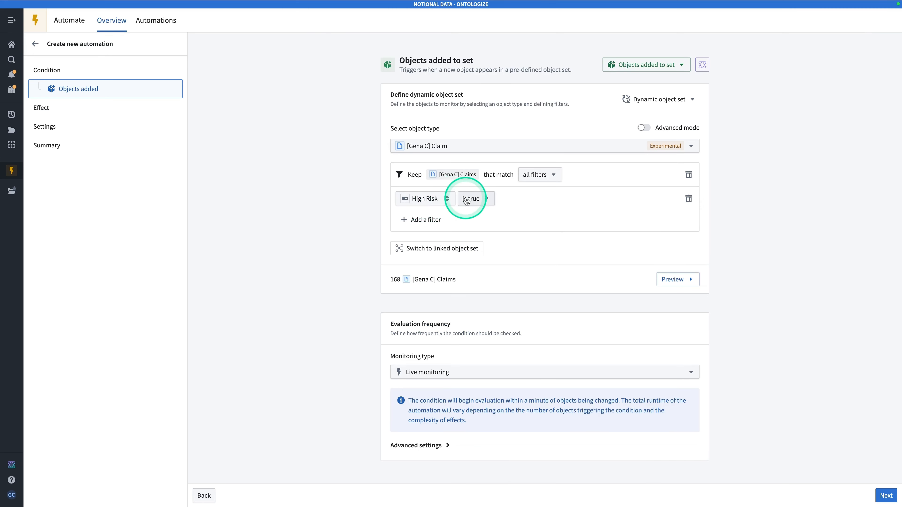
{"action": "left_click", "coordinate": [471, 199]}
{"action": "left_click", "coordinate": [486, 236]}
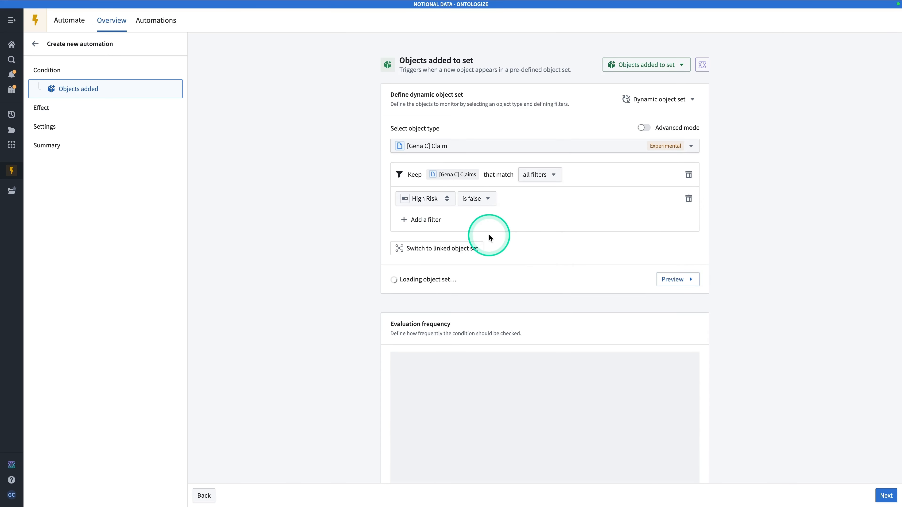
- Add a State is under investigation filter to the monitored claims and proceed to the automation's effects
{"action": "left_click", "coordinate": [426, 221]}
{"action": "type", "text": "stat"}
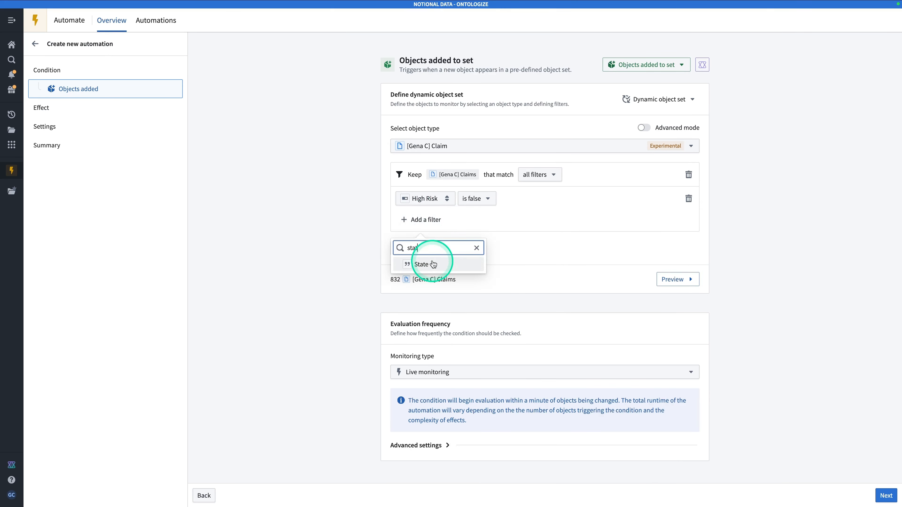
{"action": "left_click", "coordinate": [429, 264]}
{"action": "left_click", "coordinate": [509, 223]}
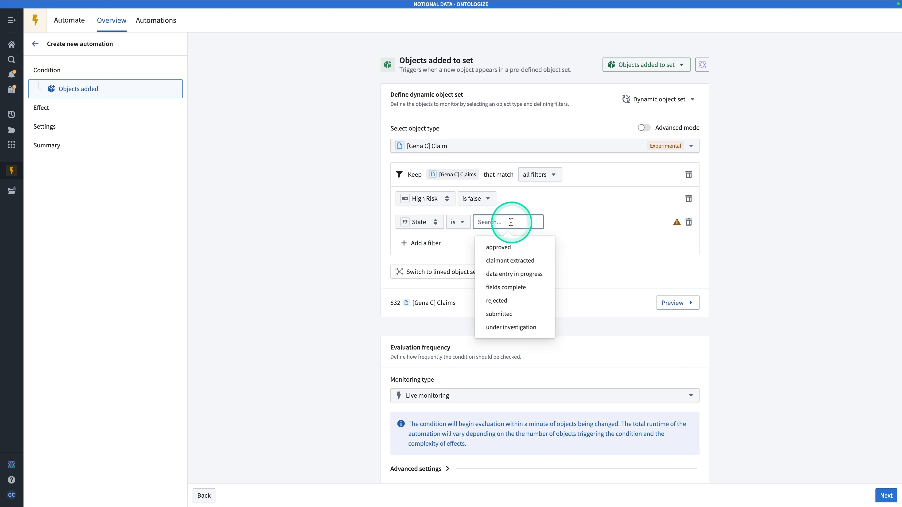
{"action": "left_click", "coordinate": [524, 333]}
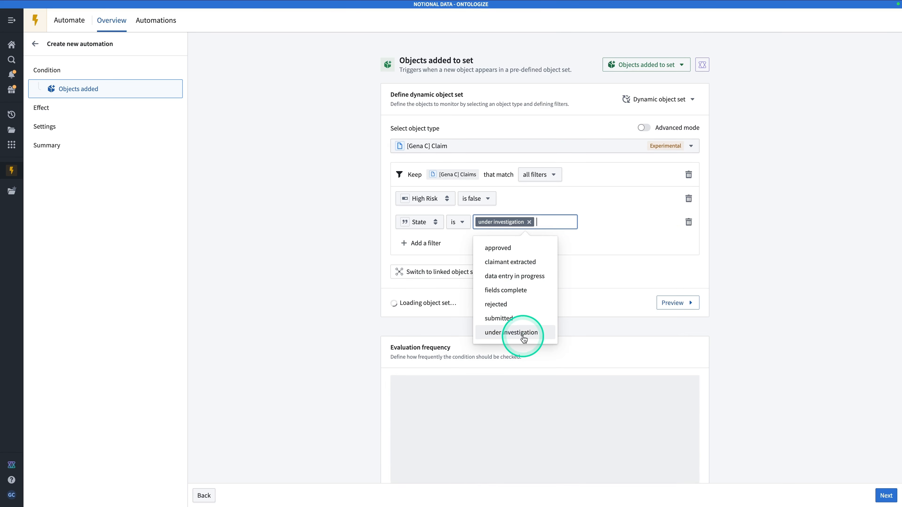
{"action": "left_click", "coordinate": [257, 278]}
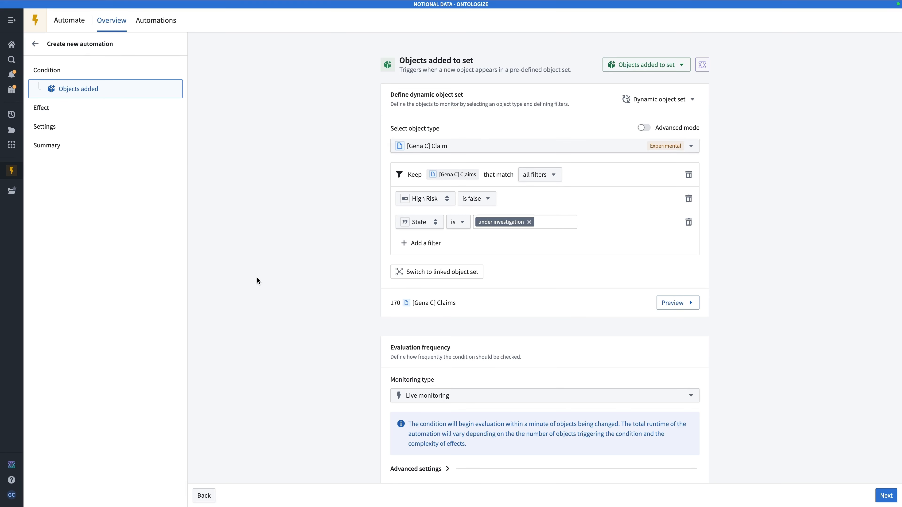
{"action": "scroll", "coordinate": [633, 362], "scroll_direction": "down", "scroll_amount": 2}
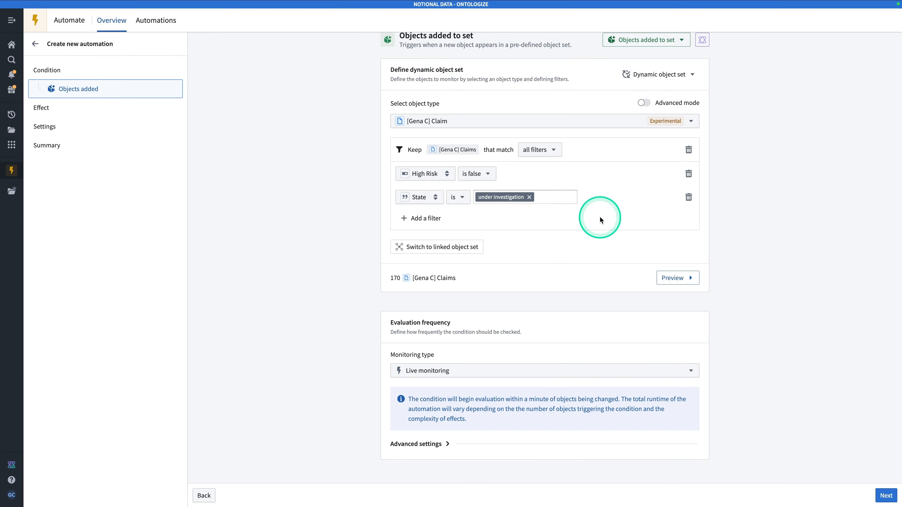
{"action": "left_click", "coordinate": [885, 496]}
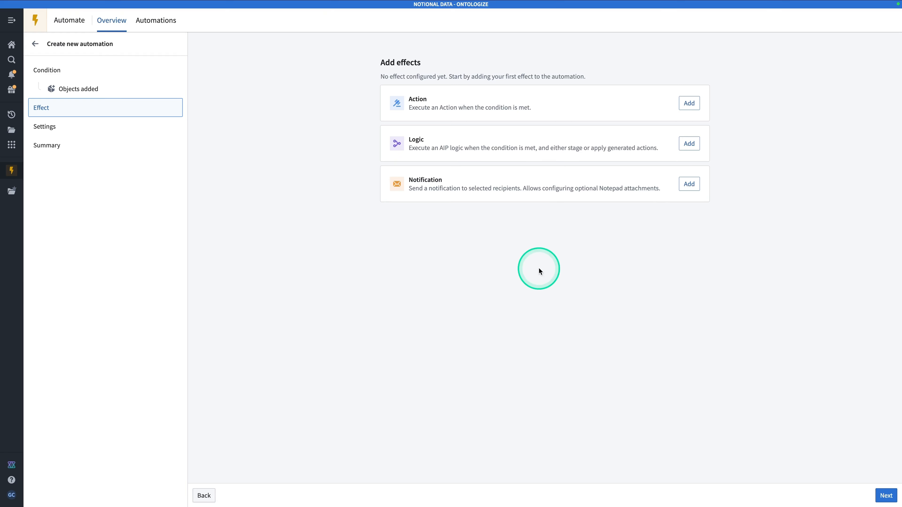
- Add a notification effect to the automation and set your own user account as its static recipient
{"action": "left_click", "coordinate": [695, 187]}
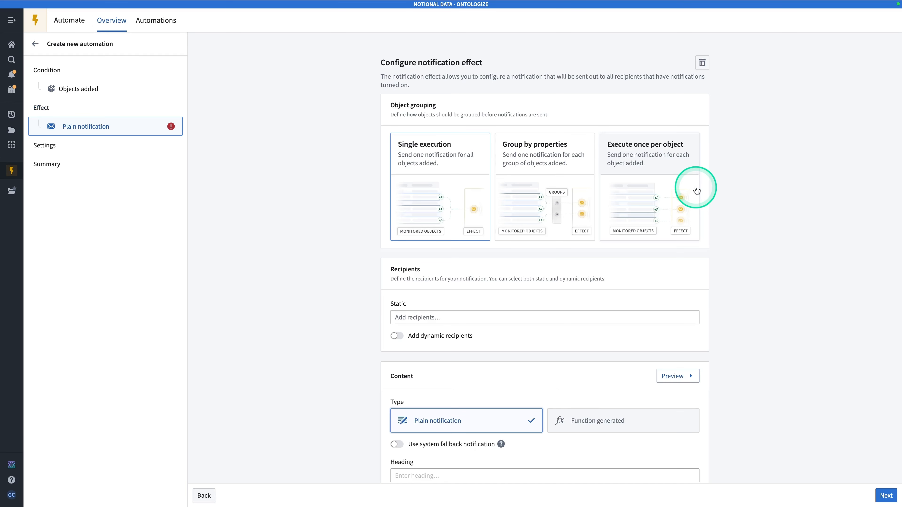
{"action": "left_click", "coordinate": [524, 318]}
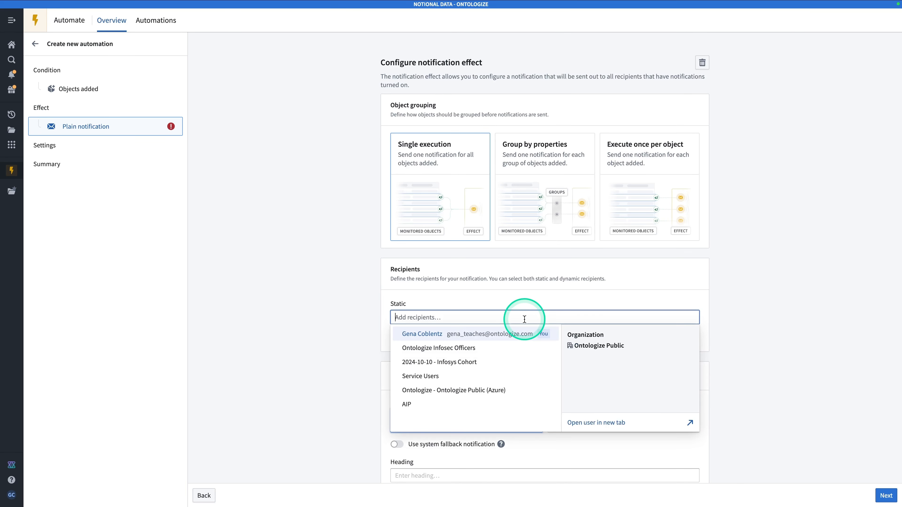
{"action": "type", "text": "gena"}
{"action": "left_click", "coordinate": [515, 338]}
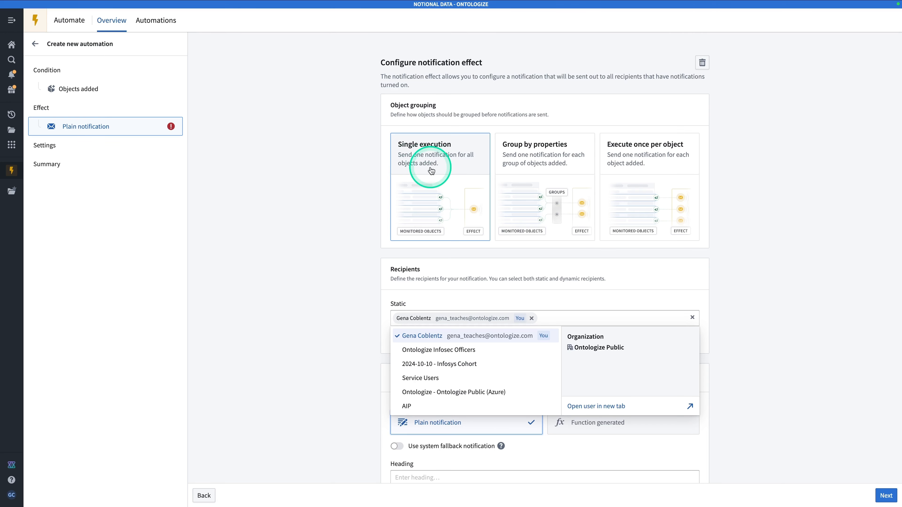
{"action": "left_click", "coordinate": [875, 344]}
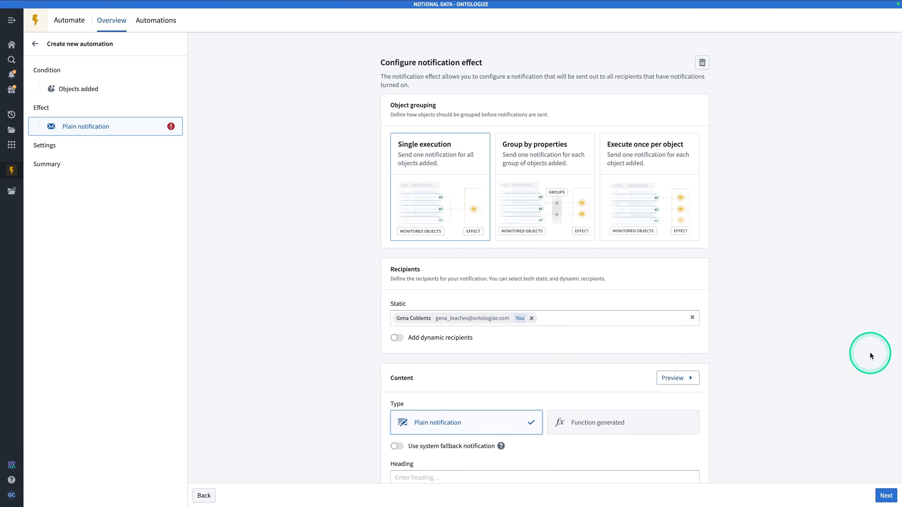
- Set the notification heading to "Non-risky claim has entered investigation"
{"action": "scroll", "coordinate": [706, 385], "scroll_direction": "down", "scroll_amount": 5}
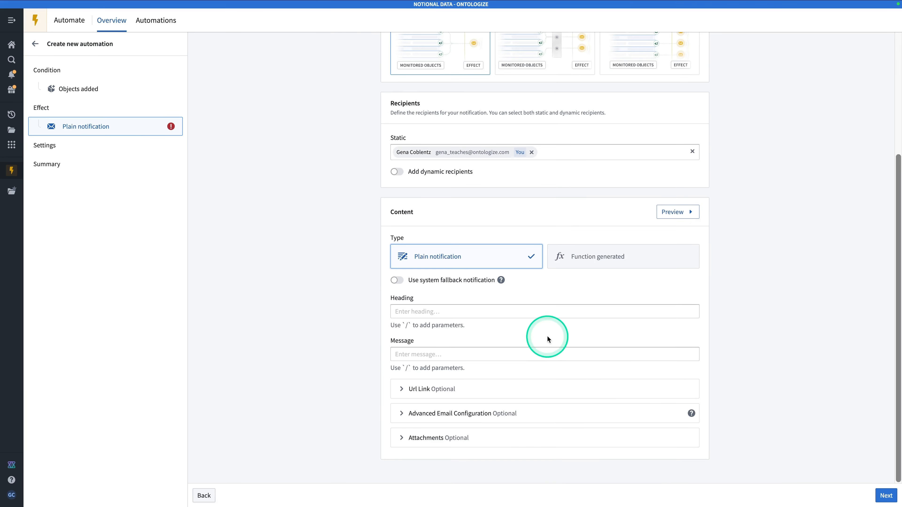
{"action": "left_click", "coordinate": [543, 312]}
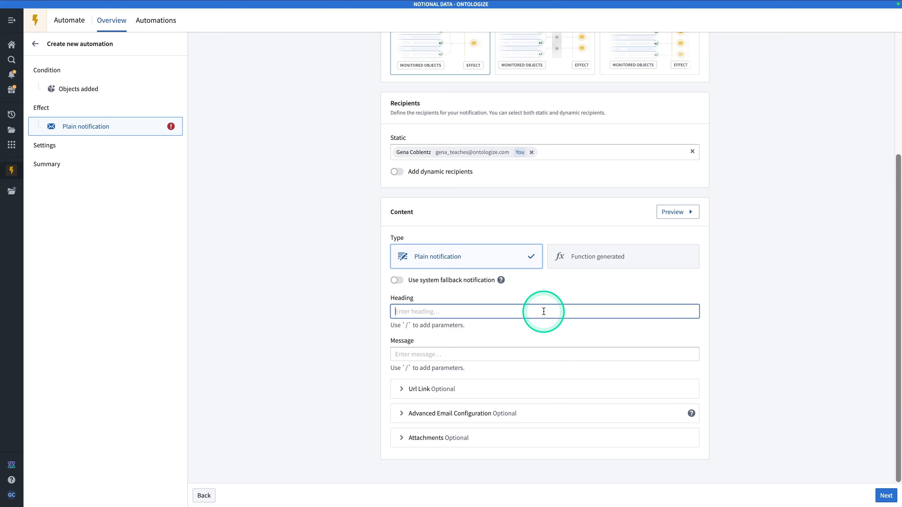
{"action": "type", "text": "Non-risky claim has entered investigation"}
{"action": "key", "text": "Tab"}
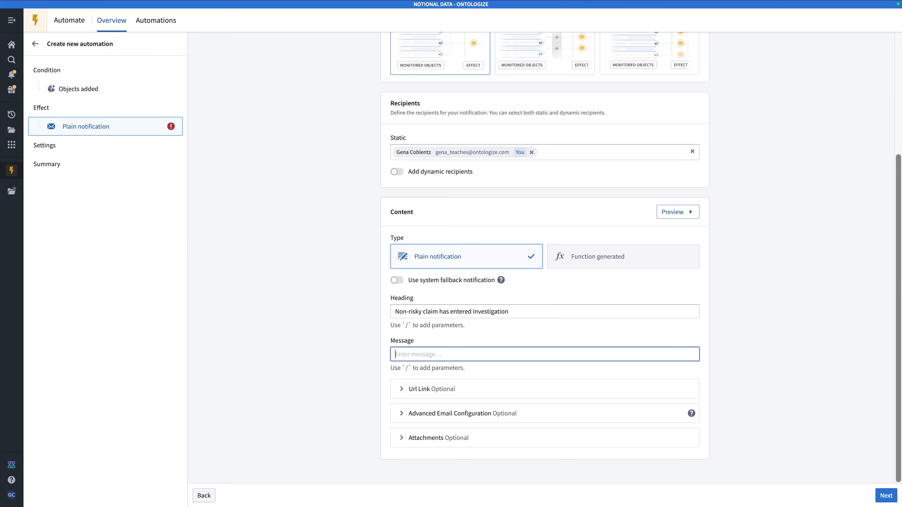
- Write the notification message "A claim that is not risky has entered investigation. This should not happen!"
{"action": "type", "text": "A claim that is not risky has entered invesi"}
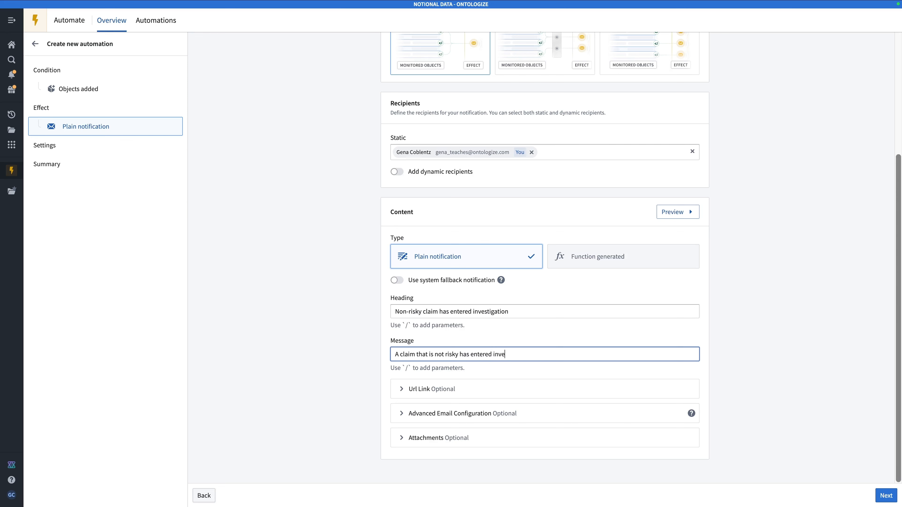
{"action": "key", "text": "BackSpace"}
{"action": "type", "text": "tigation. This should not happen!"}
- Keep the default automation settings and proceed to the automation's summary
{"action": "left_click", "coordinate": [884, 496]}
{"action": "left_click", "coordinate": [884, 496]}
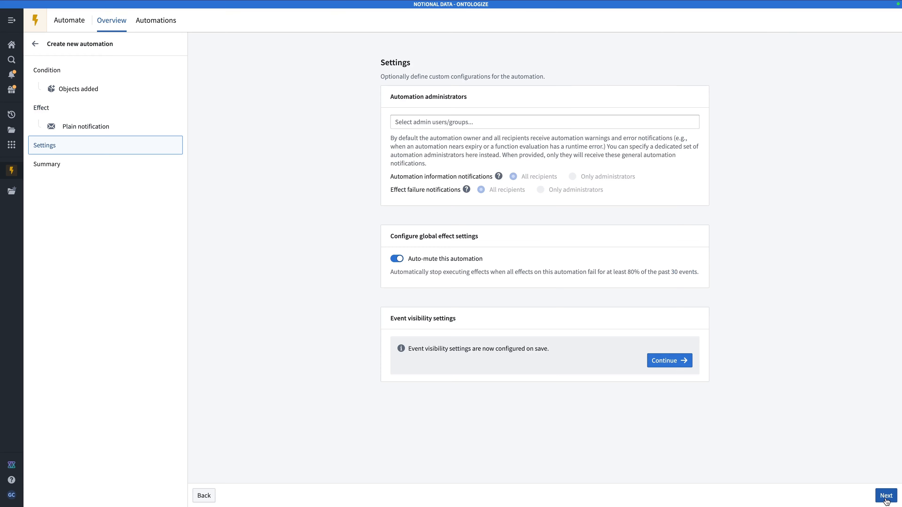
{"action": "left_click", "coordinate": [886, 496]}
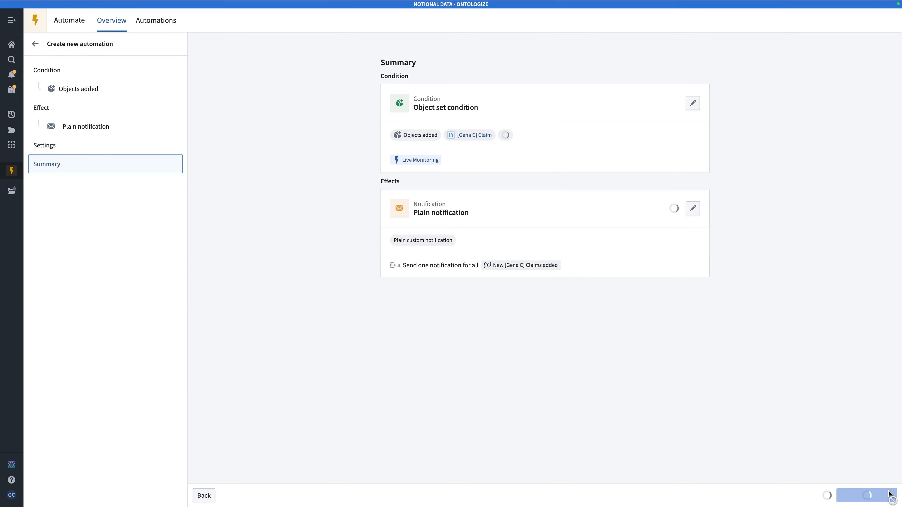